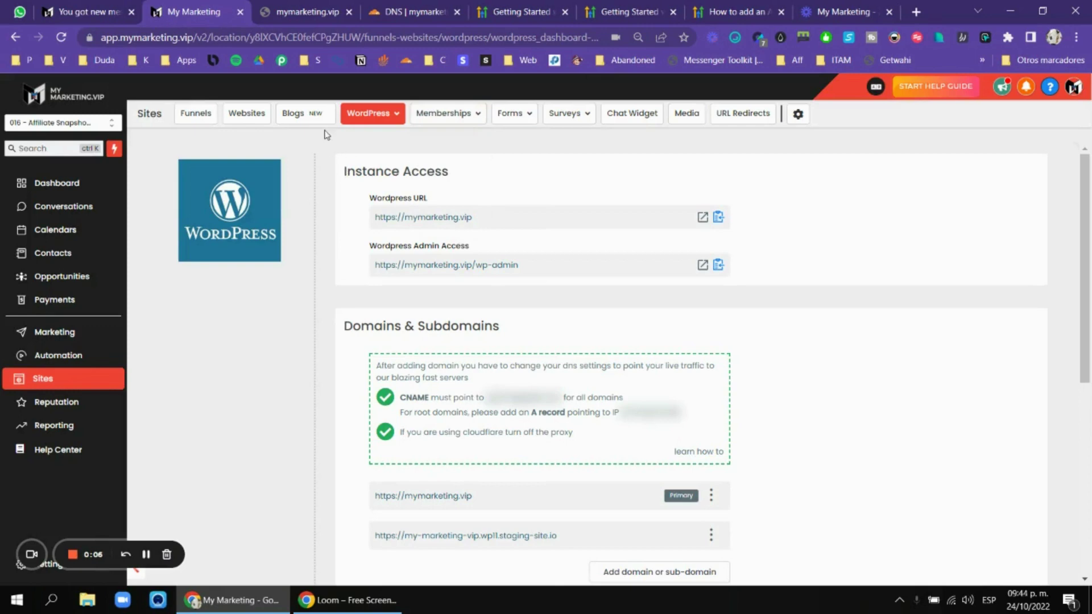
Duplicate the Wordpress Plugin tab and bring the duplicated plugin list into view.
left_click(140, 16)
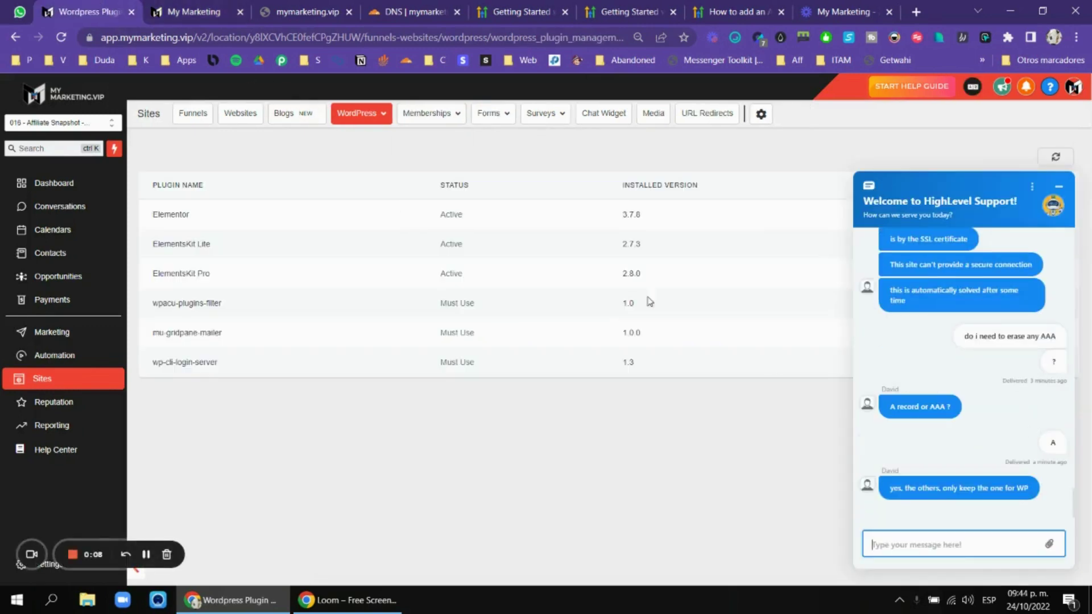
left_click(180, 5)
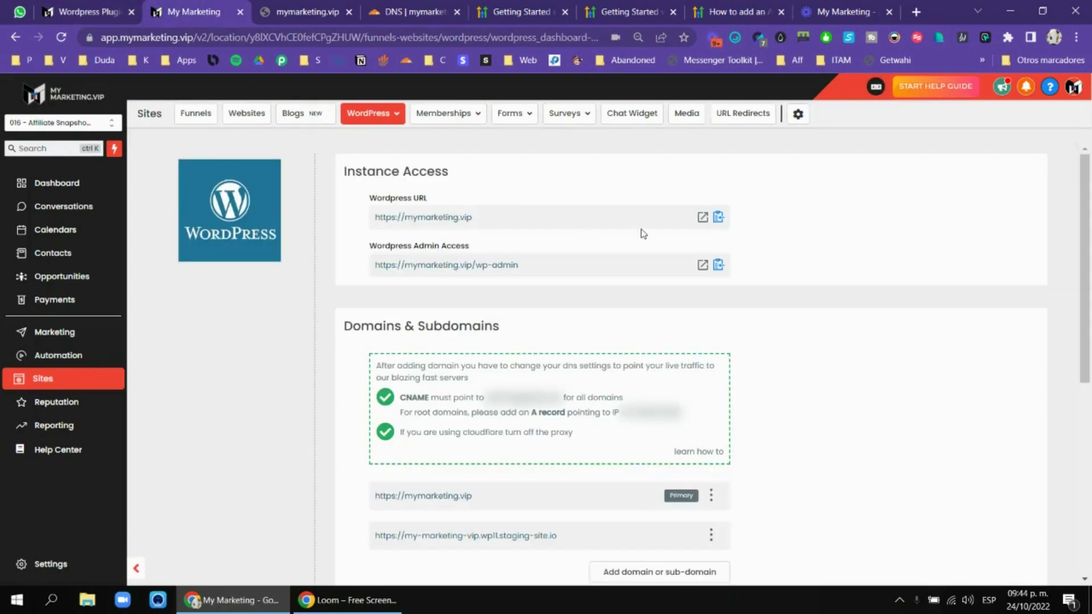
scroll(549, 171, "down", 2)
left_click(85, 11)
left_click(71, 122)
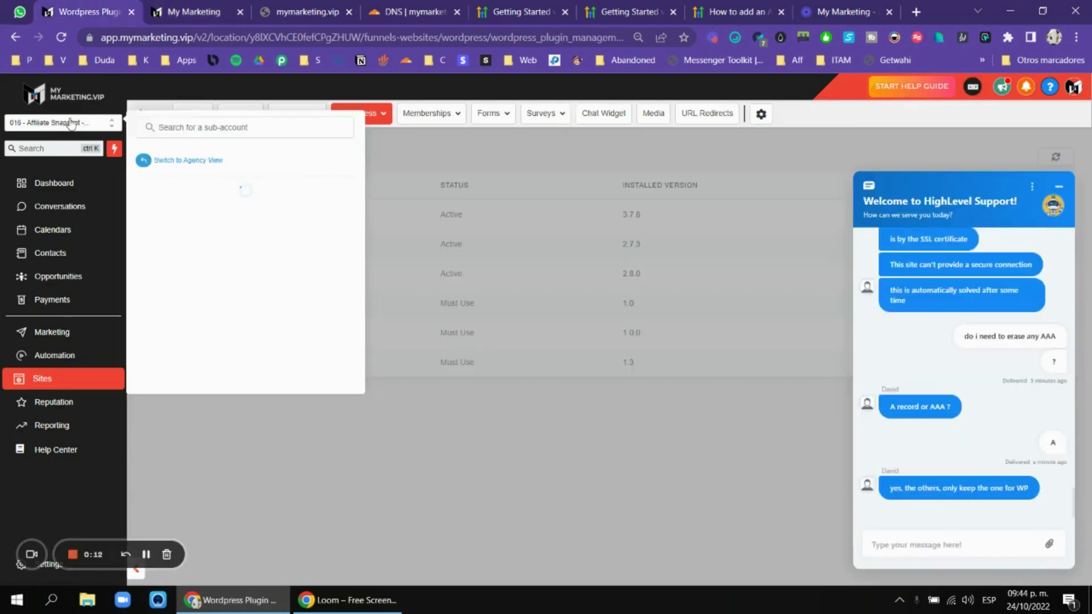
right_click(103, 4)
left_click(142, 102)
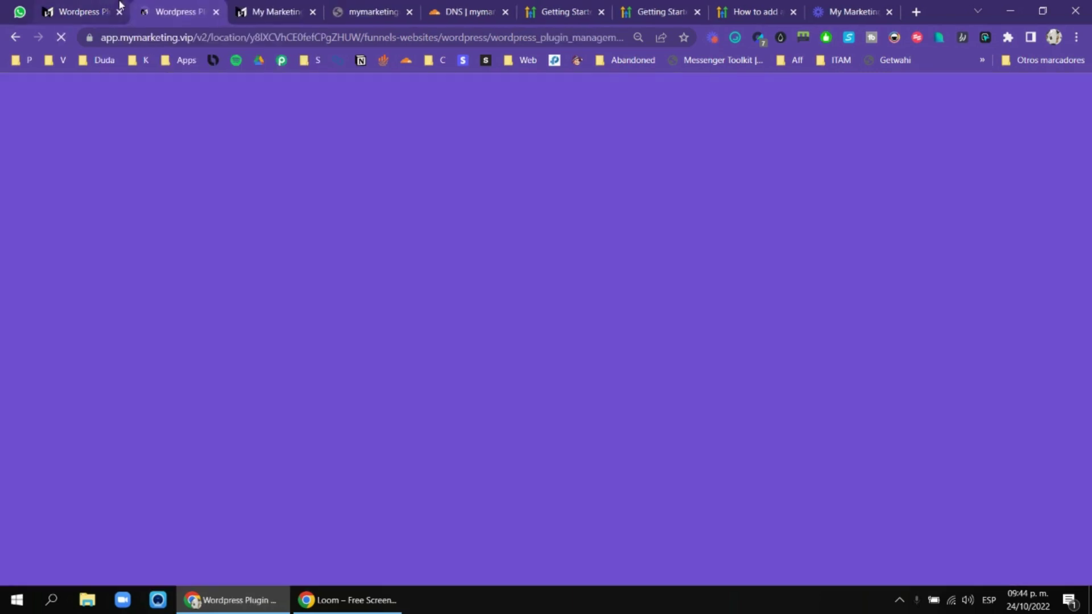
left_click(268, 11)
mouse_move(369, 116)
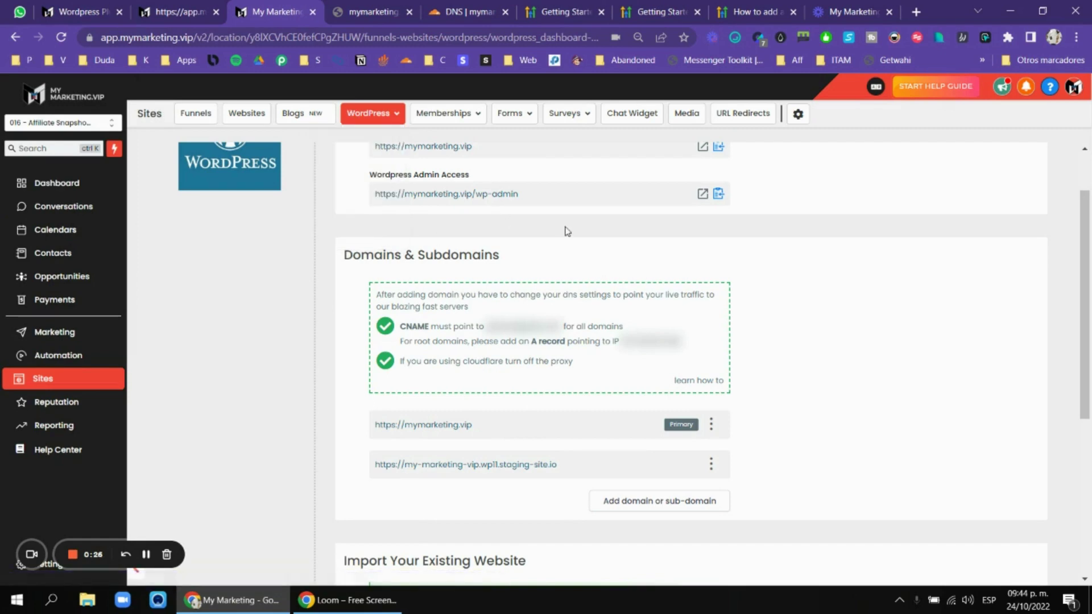
left_click(181, 12)
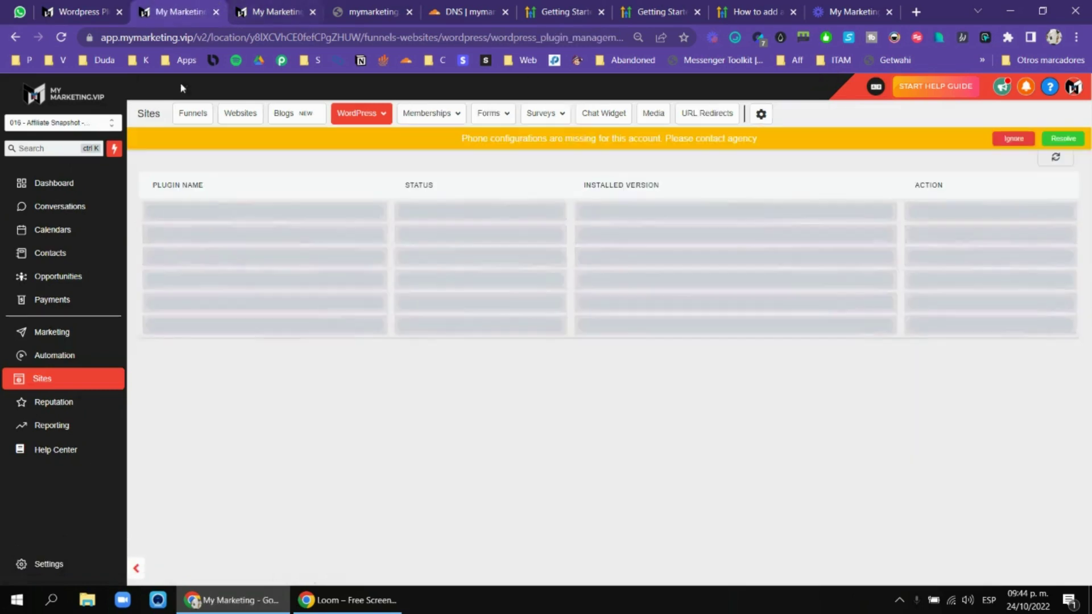
Go through Agency View and Reselling to the 000 - Agoge Sequence client's details.
left_click(97, 124)
left_click(182, 163)
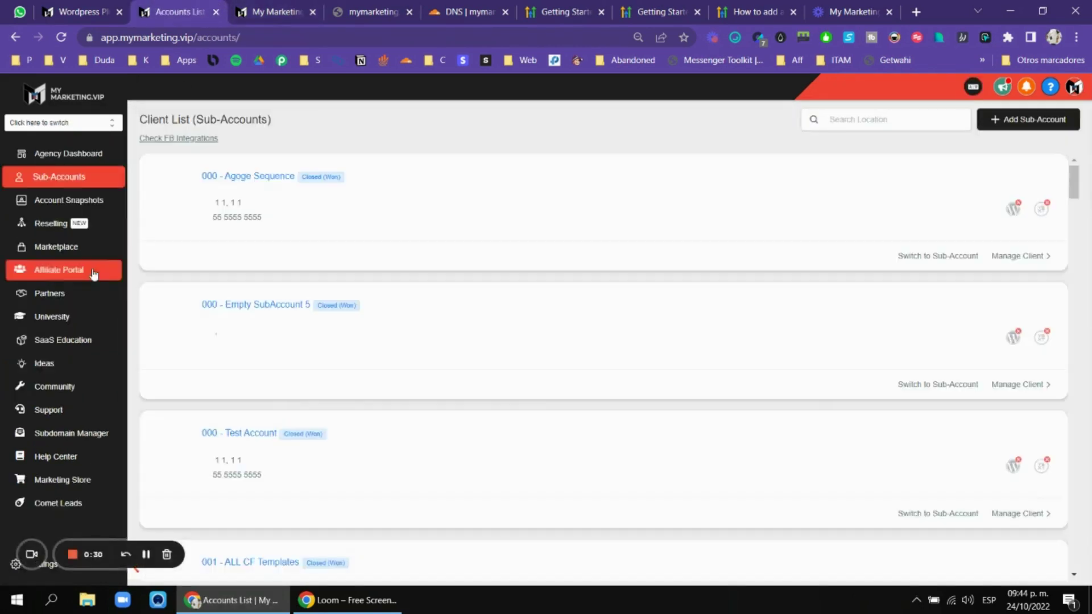
left_click(66, 228)
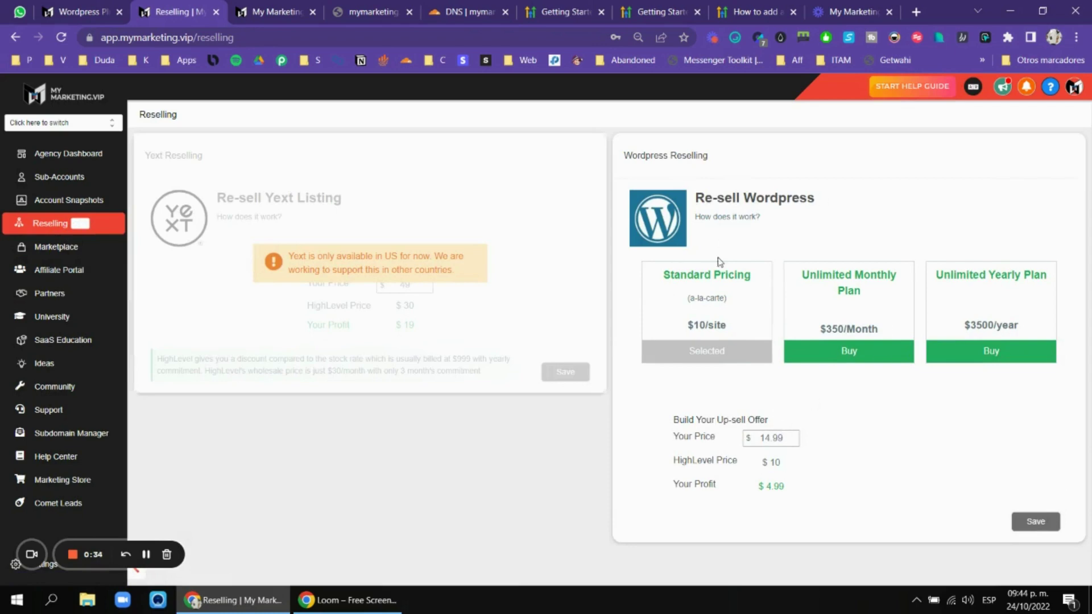
left_click(32, 179)
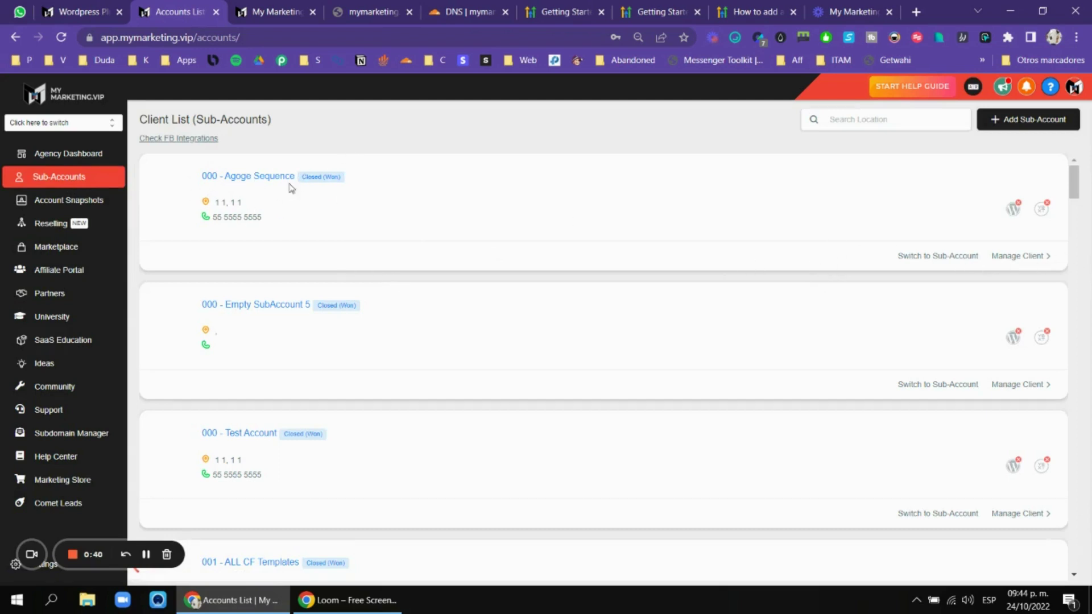
left_click(1021, 256)
Under Deploy Wordpress Directly, agree to enable WordPress without upsell and accept the $10/month charge.
scroll(893, 353, "down", 4)
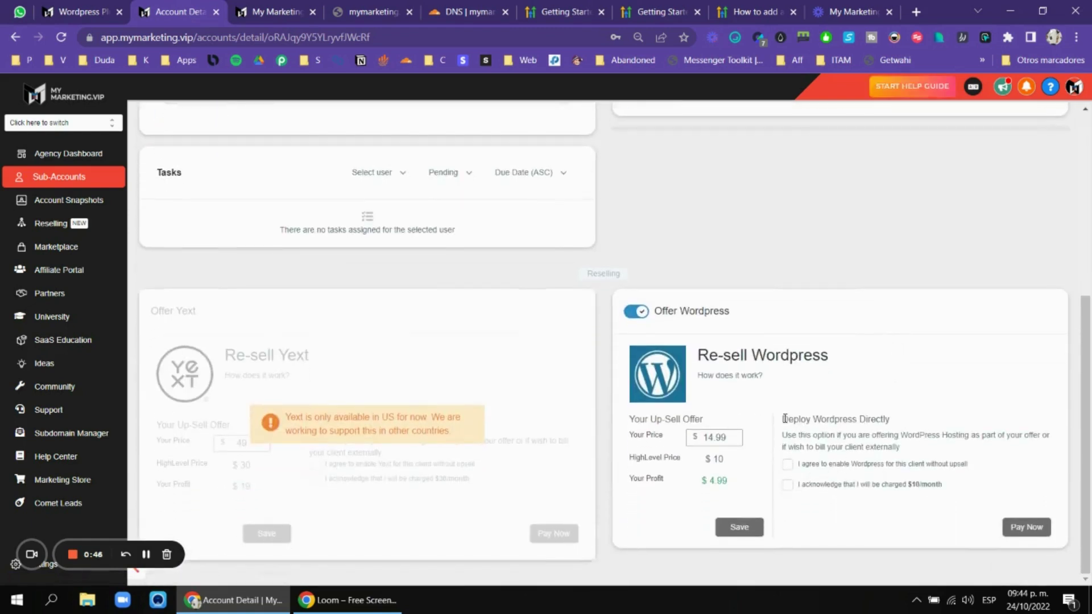
left_click_drag(785, 419, 896, 421)
left_click(897, 421)
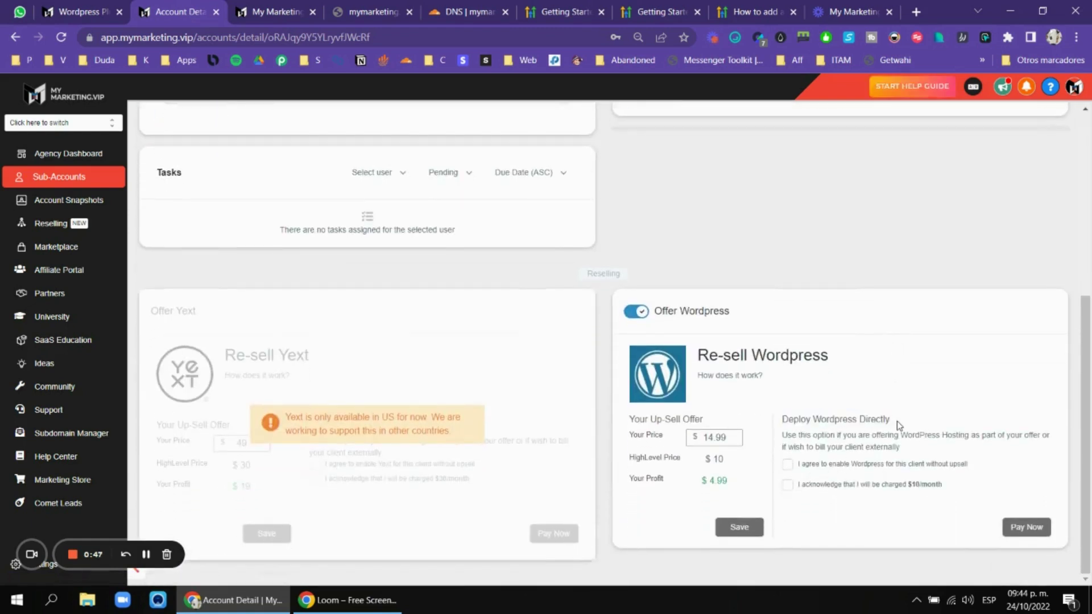
left_click(788, 466)
left_click(788, 485)
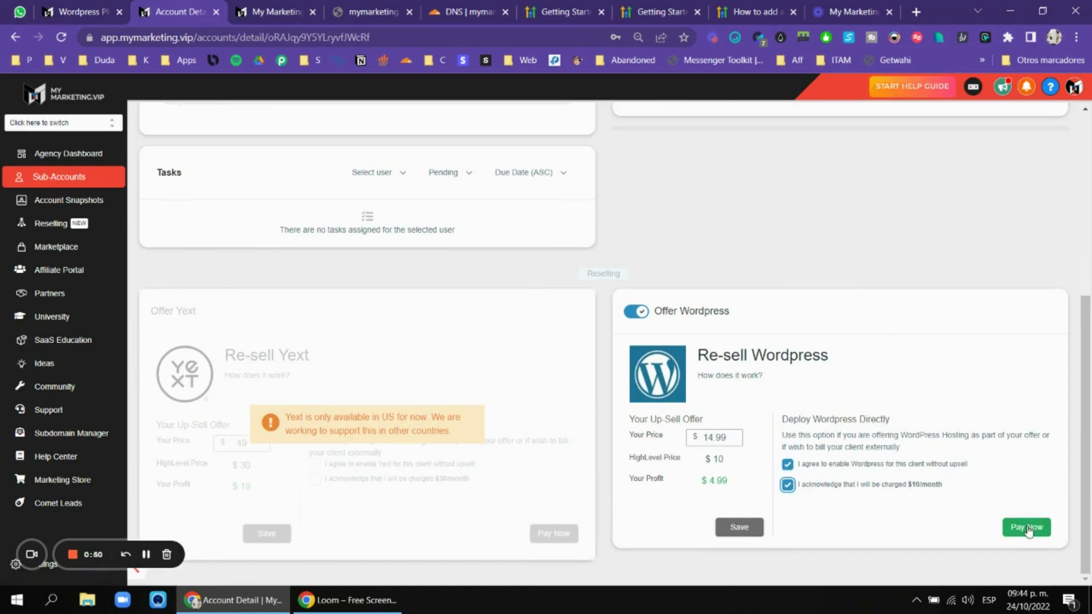
Read the direct-deploy explanation and the 14.99 up-sell price.
scroll(797, 458, "up", 6)
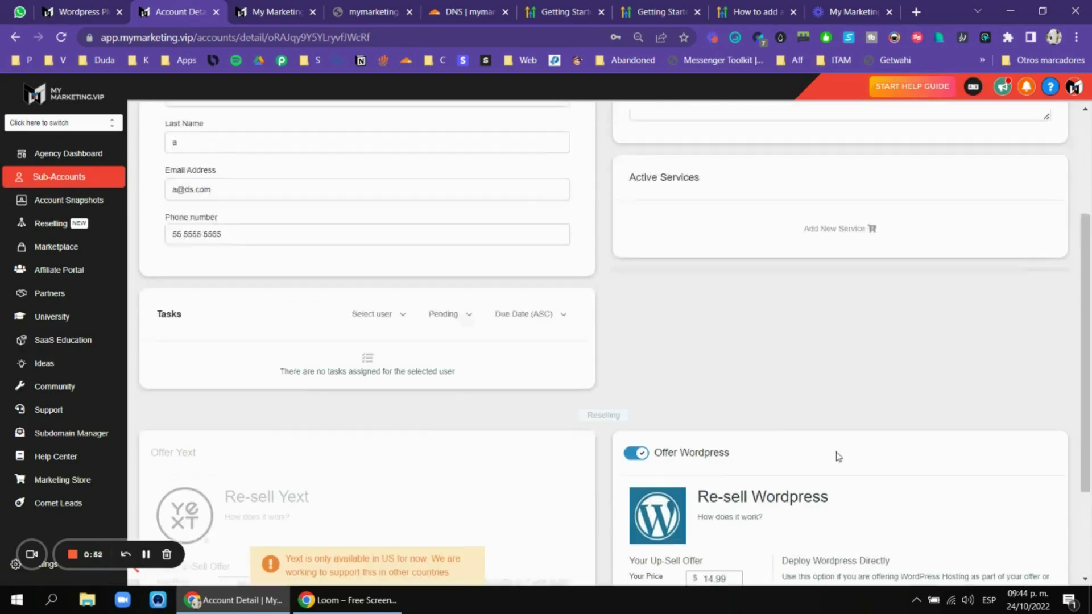
scroll(865, 347, "down", 5)
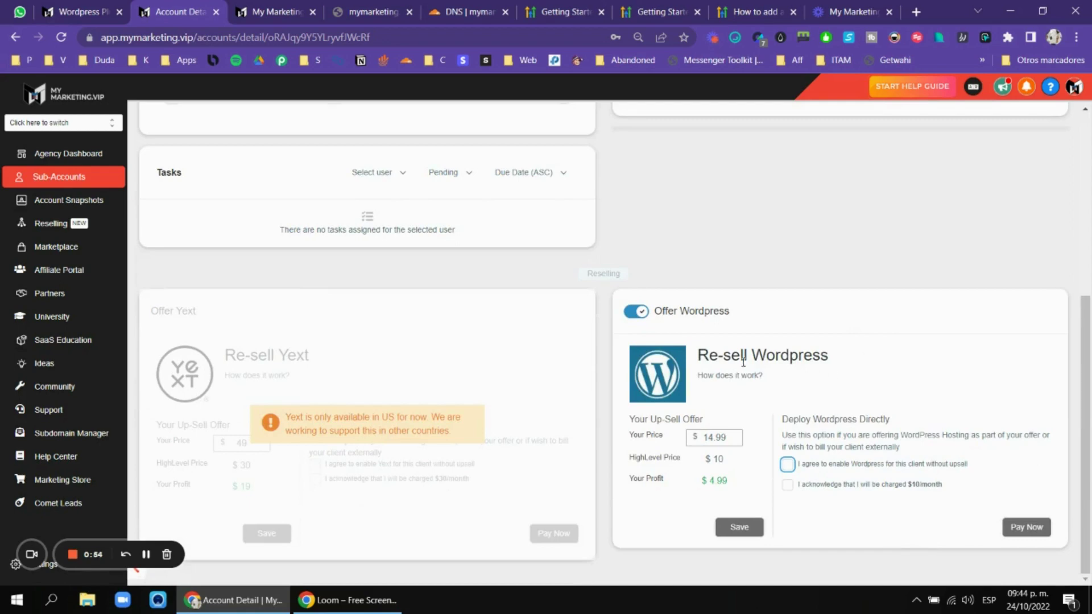
scroll(831, 369, "up", 5)
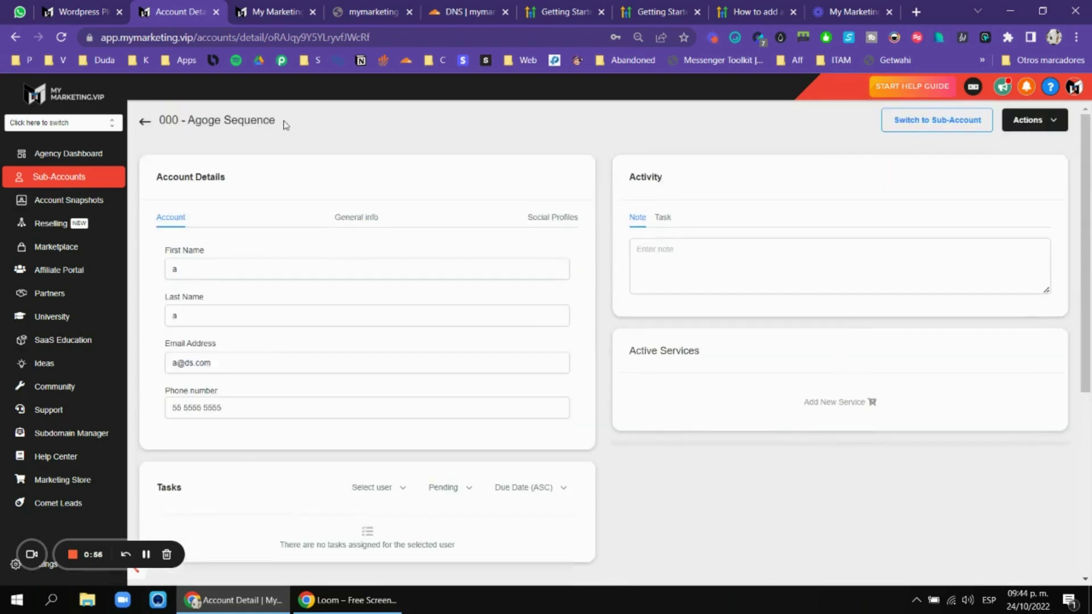
left_click_drag(286, 125, 151, 117)
left_click(504, 161)
scroll(944, 358, "down", 5)
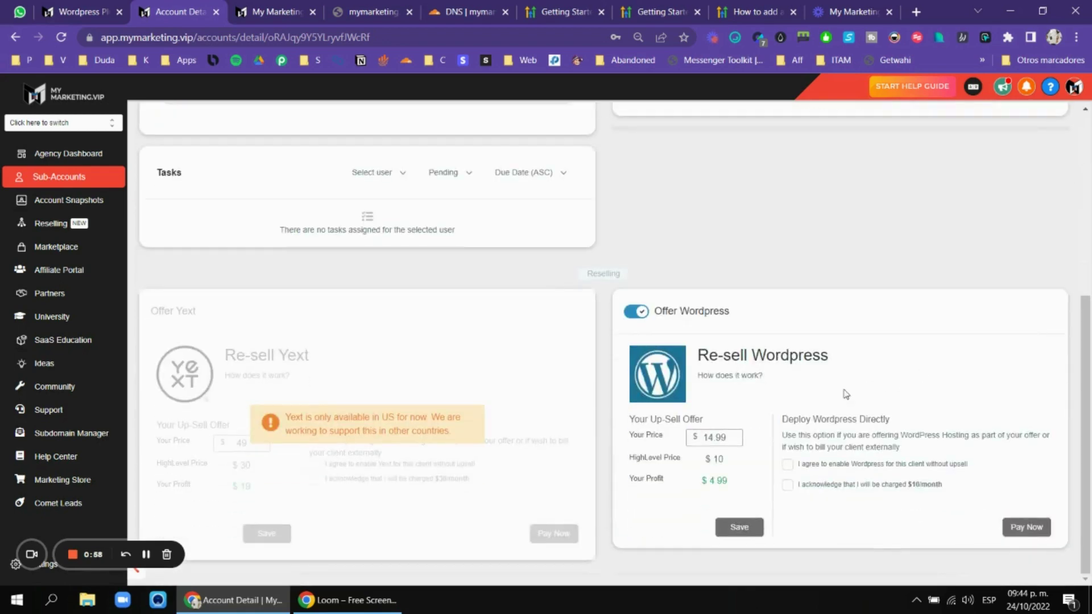
double_click(849, 435)
left_click(917, 438)
double_click(714, 439)
left_click(741, 437)
double_click(721, 438)
left_click(721, 437)
Return to the WordPress site dashboard tab and its WordPress section menu.
scroll(518, 263, "up", 5)
key("ctrl+Tab")
scroll(512, 285, "up", 2)
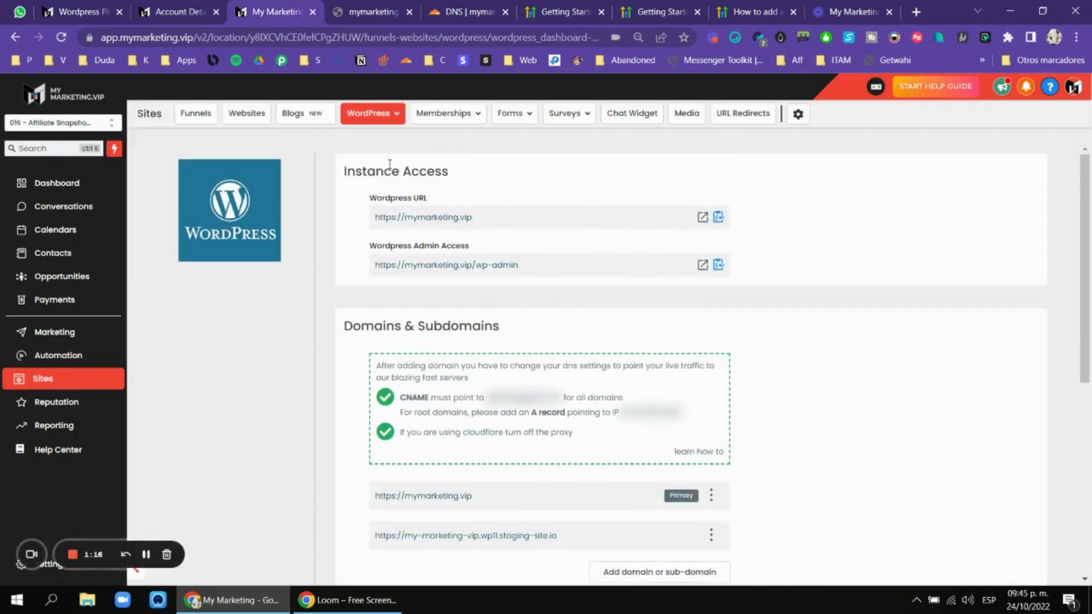
left_click(369, 113)
Read through steps 2–4 of the Getting Started article on creating and installing WordPress.
left_click(344, 136)
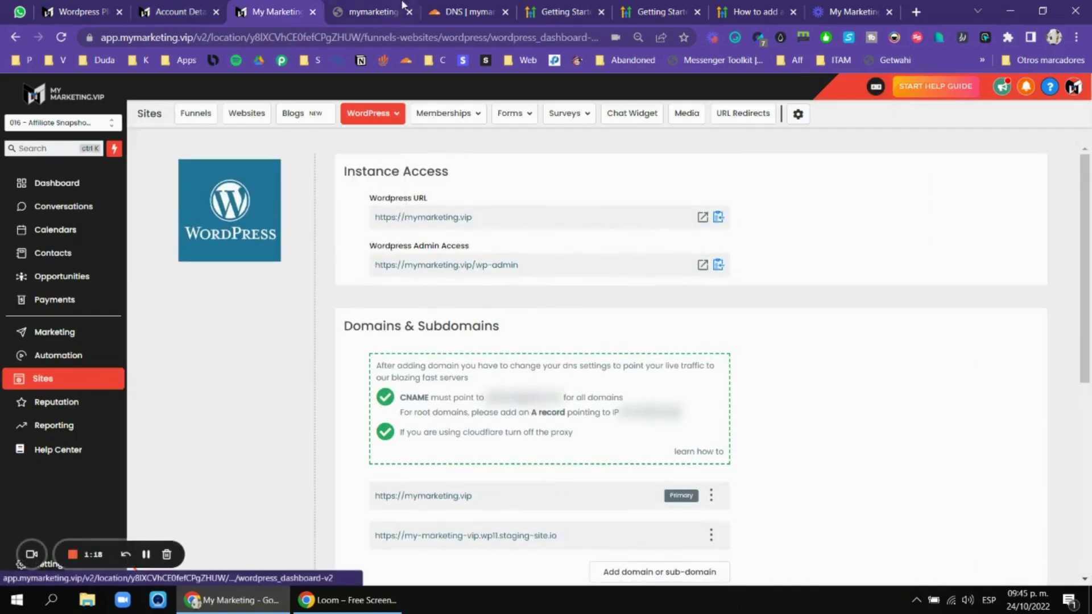
left_click(551, 10)
scroll(380, 310, "up", 20)
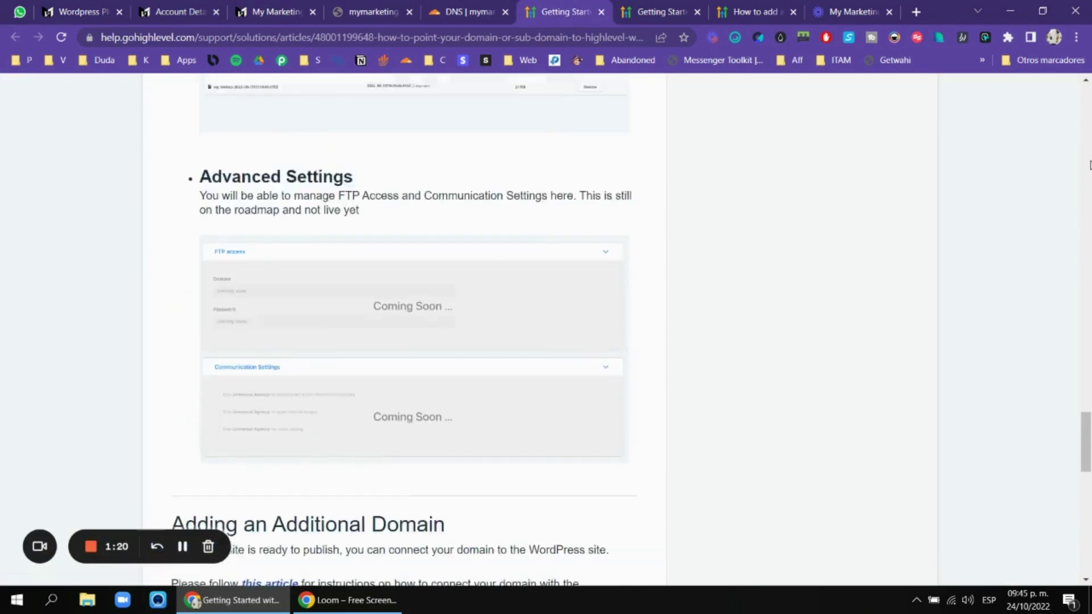
scroll(380, 310, "down", 3)
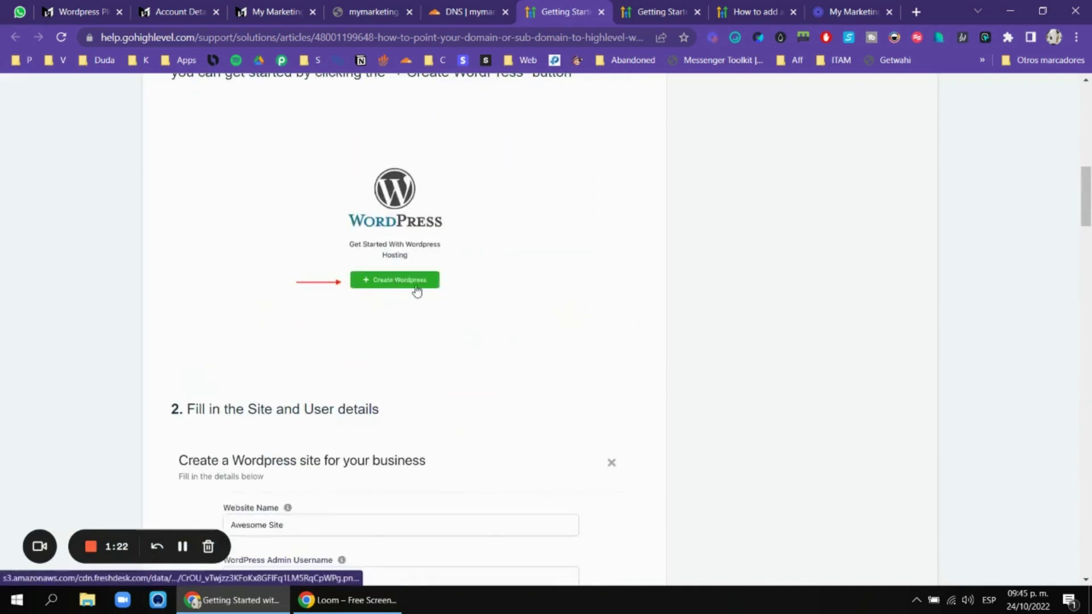
scroll(421, 290, "down", 6)
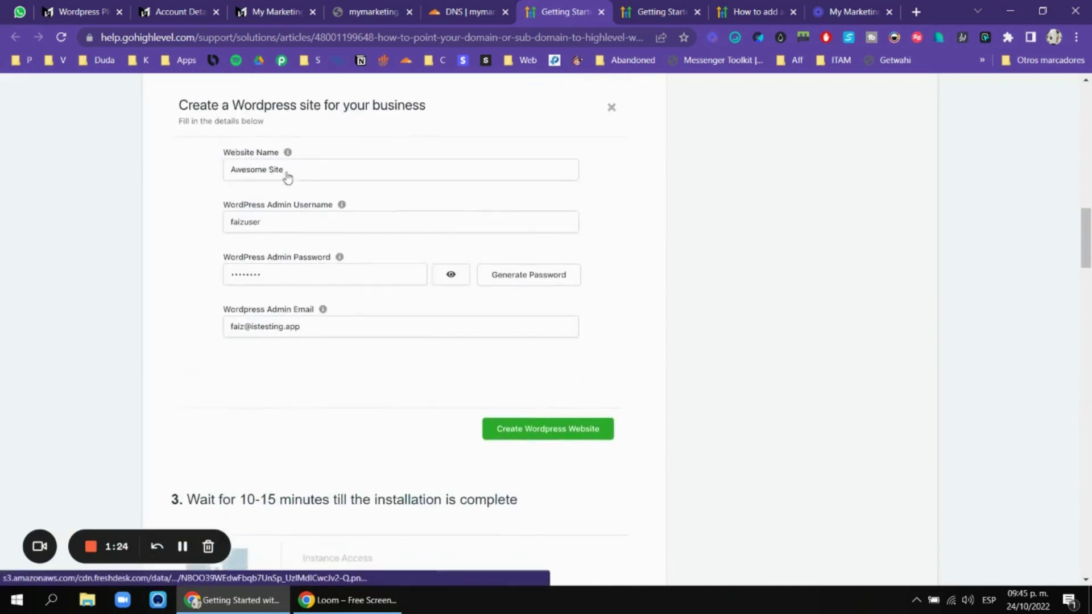
scroll(254, 166, "down", 2)
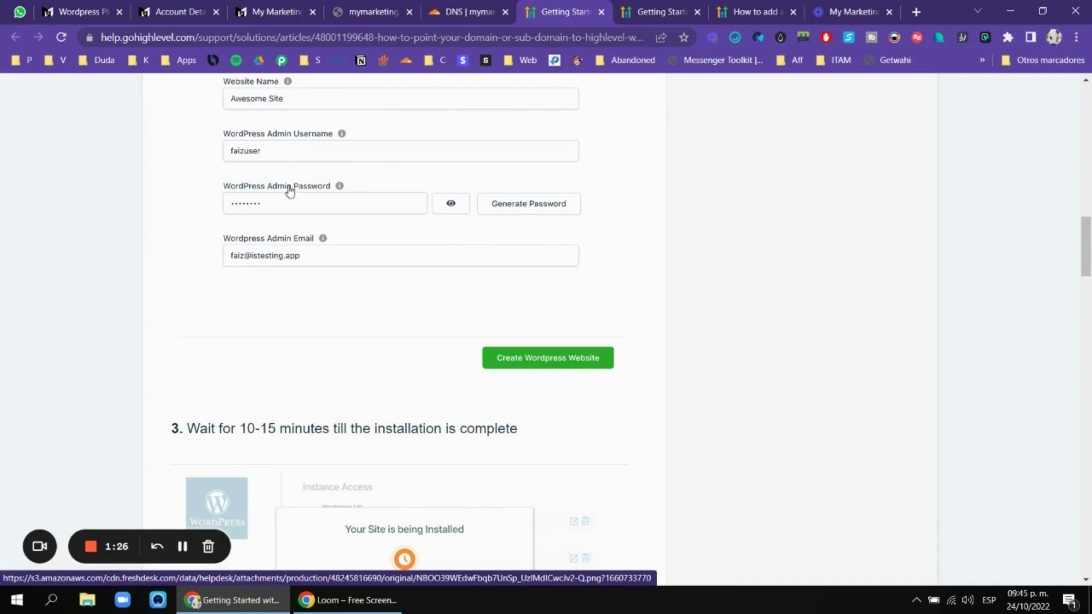
scroll(290, 214, "down", 2)
scroll(308, 239, "up", 4)
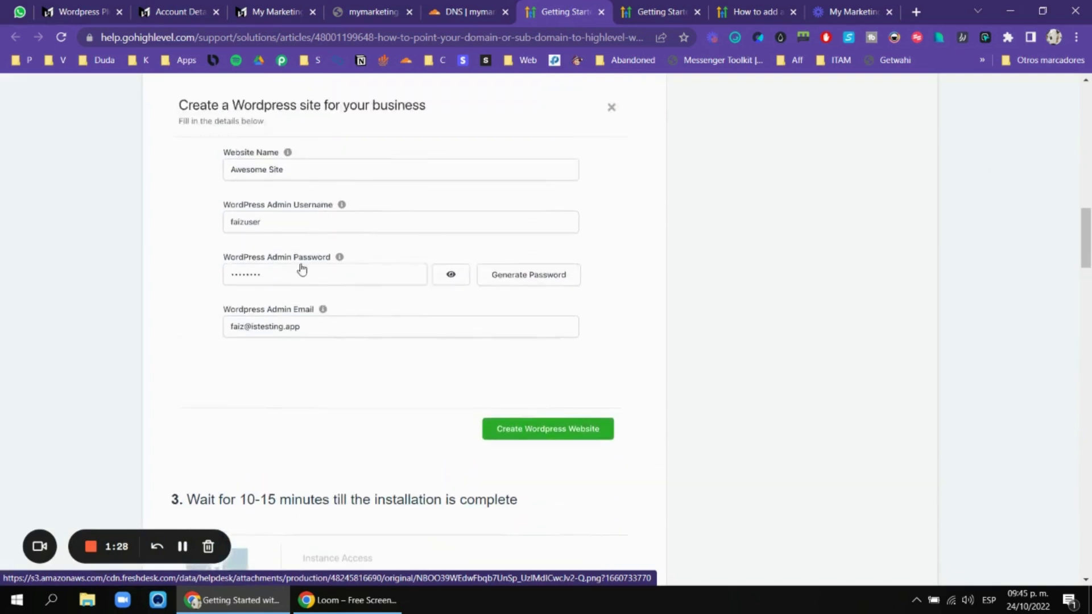
scroll(330, 210, "down", 2)
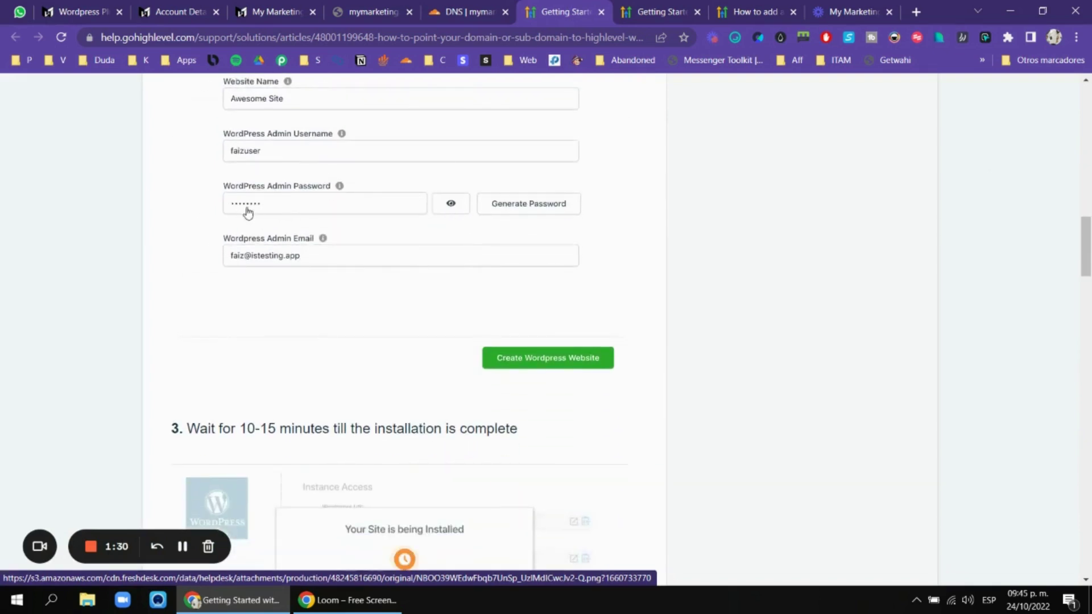
scroll(336, 232, "down", 1)
scroll(336, 231, "down", 8)
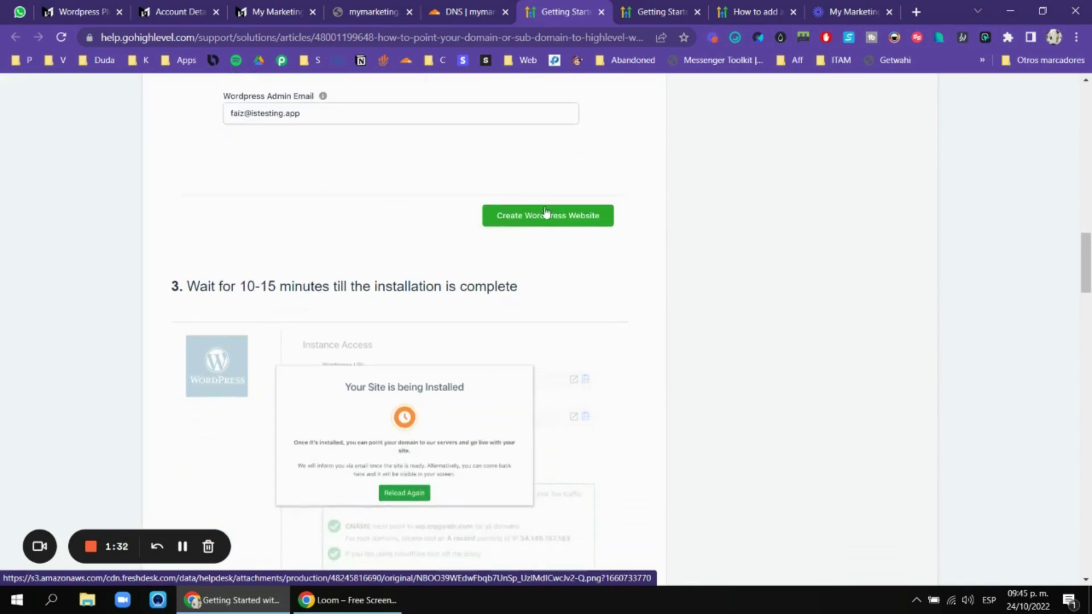
scroll(501, 174, "down", 2)
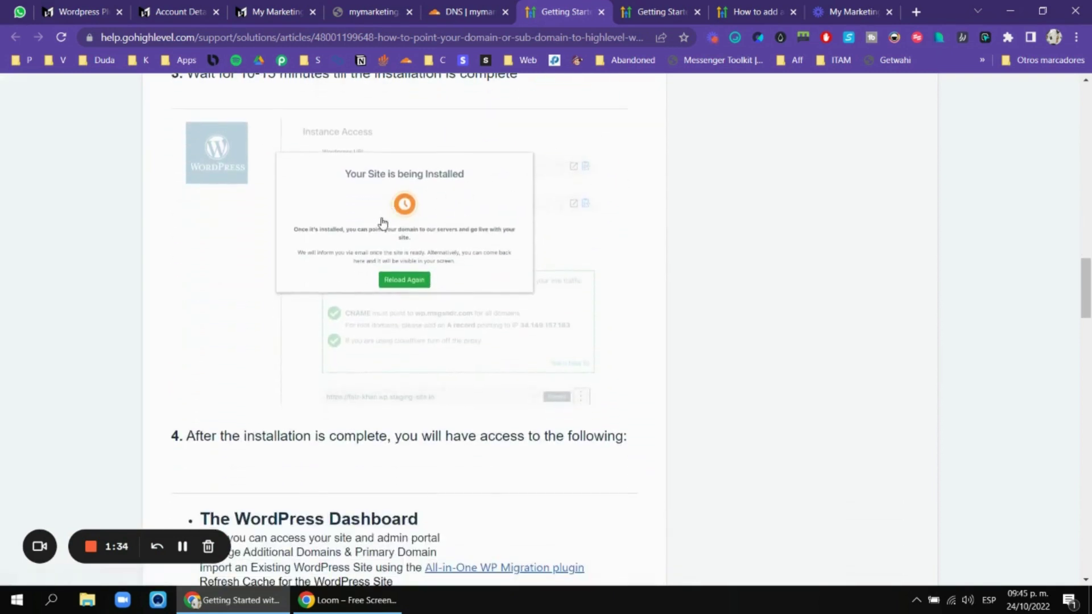
scroll(395, 225, "up", 2)
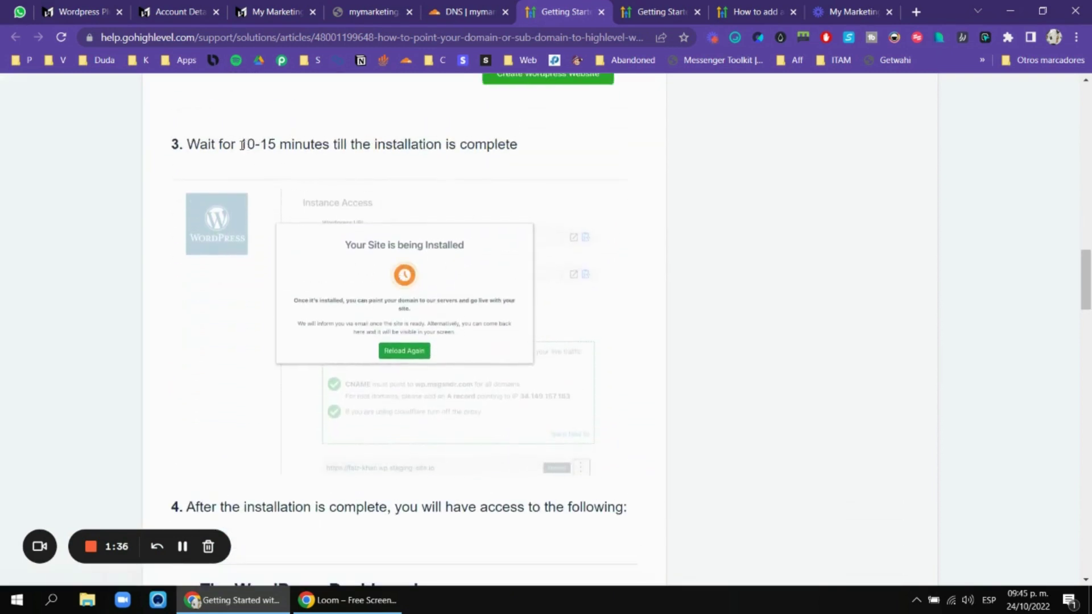
left_click_drag(239, 141, 277, 142)
scroll(456, 252, "down", 14)
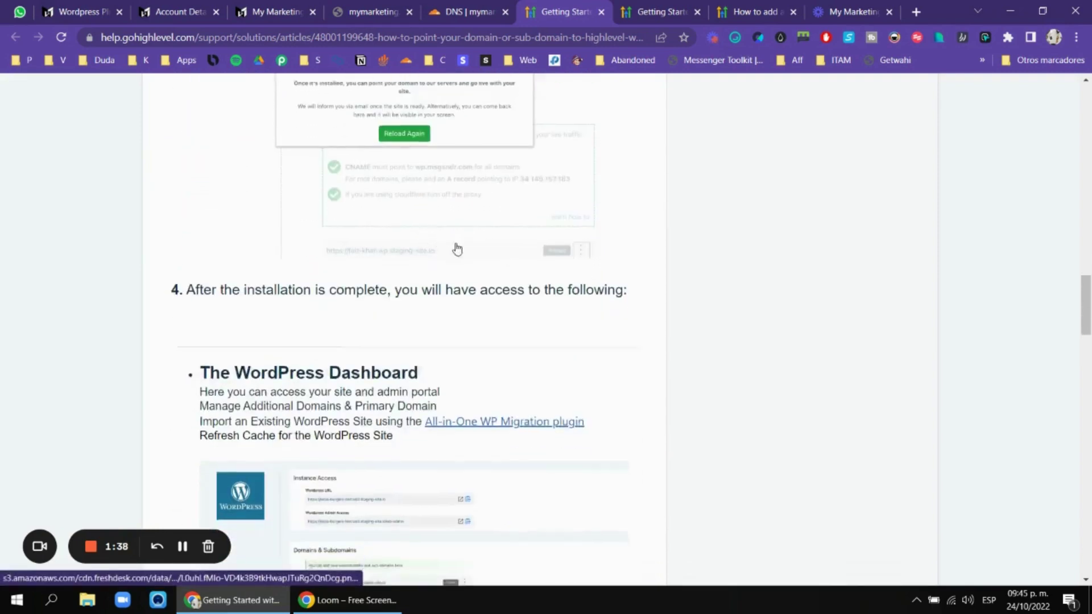
scroll(458, 248, "down", 4)
Pass through the Cloudflare DNS and error tabs back to the WordPress site dashboard.
left_click(472, 11)
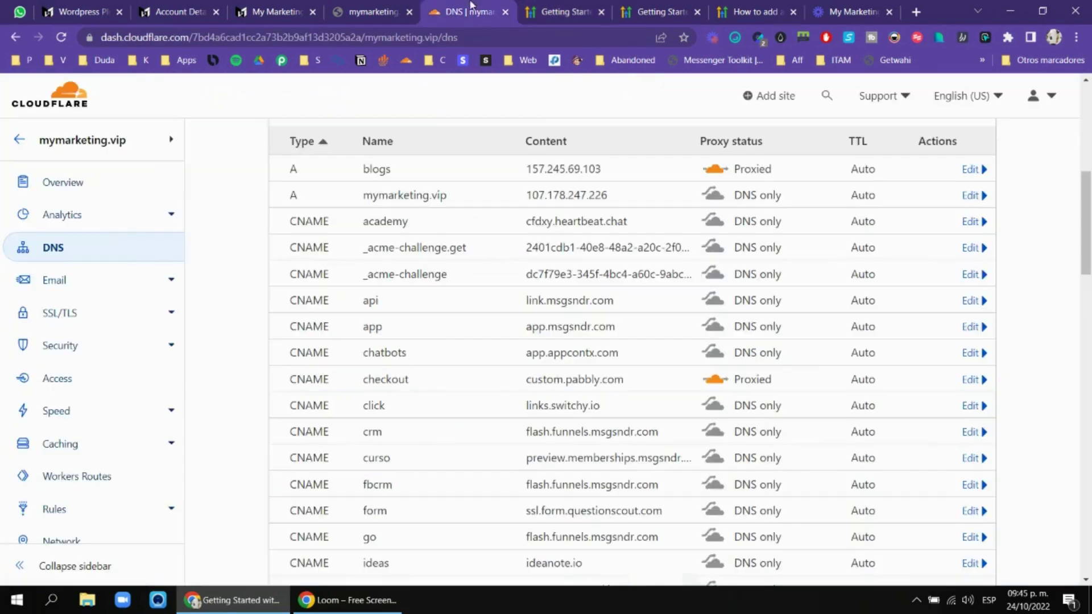
left_click(367, 10)
left_click(285, 10)
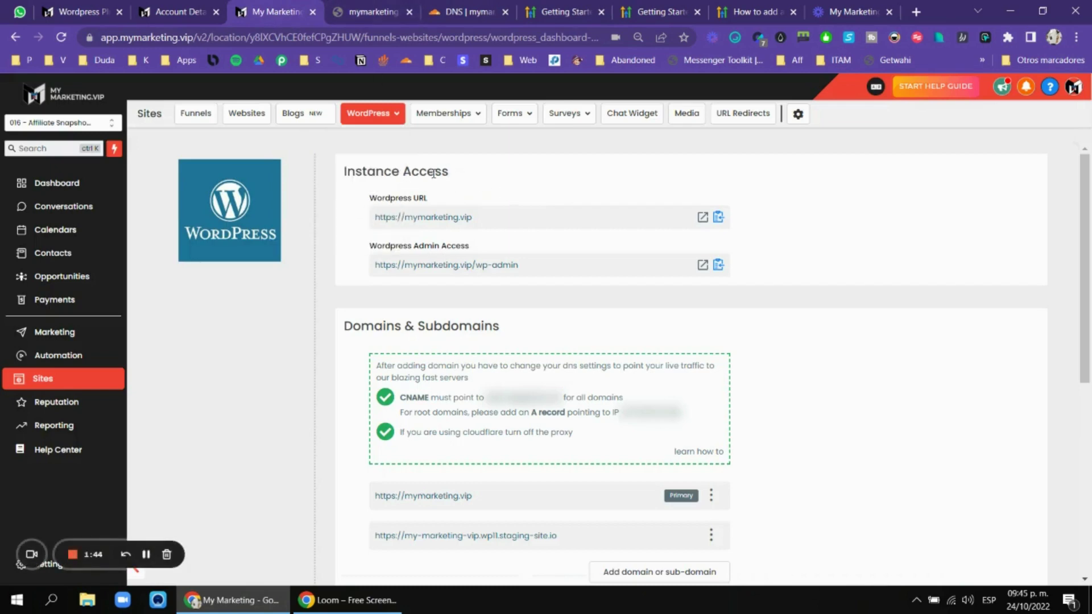
scroll(463, 178, "down", 1)
scroll(450, 231, "up", 1)
scroll(566, 246, "down", 1)
scroll(700, 228, "up", 1)
Open mymarketing.vip/wp-admin, inspect its ERR_SSL_VERSION_OR_CIPHER_MISMATCH security details, and return.
left_click(702, 266)
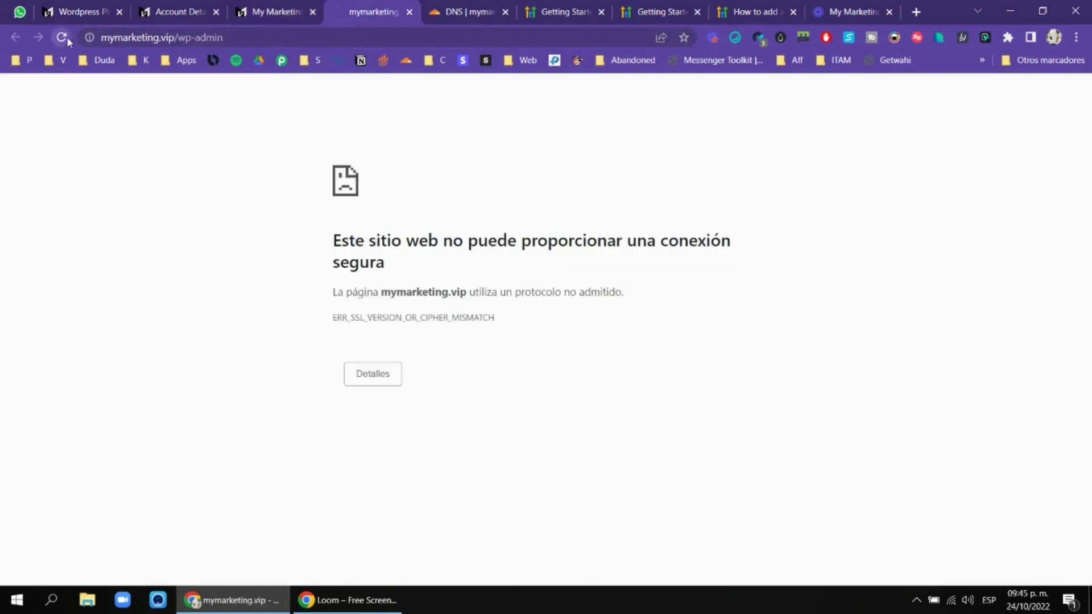
left_click(89, 37)
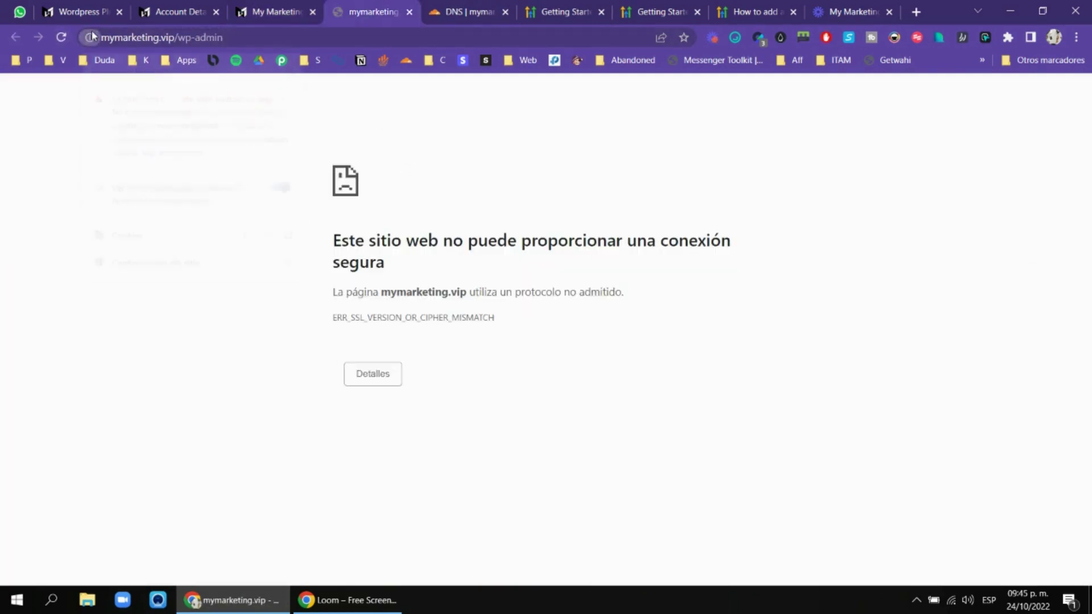
left_click(291, 66)
left_click(286, 5)
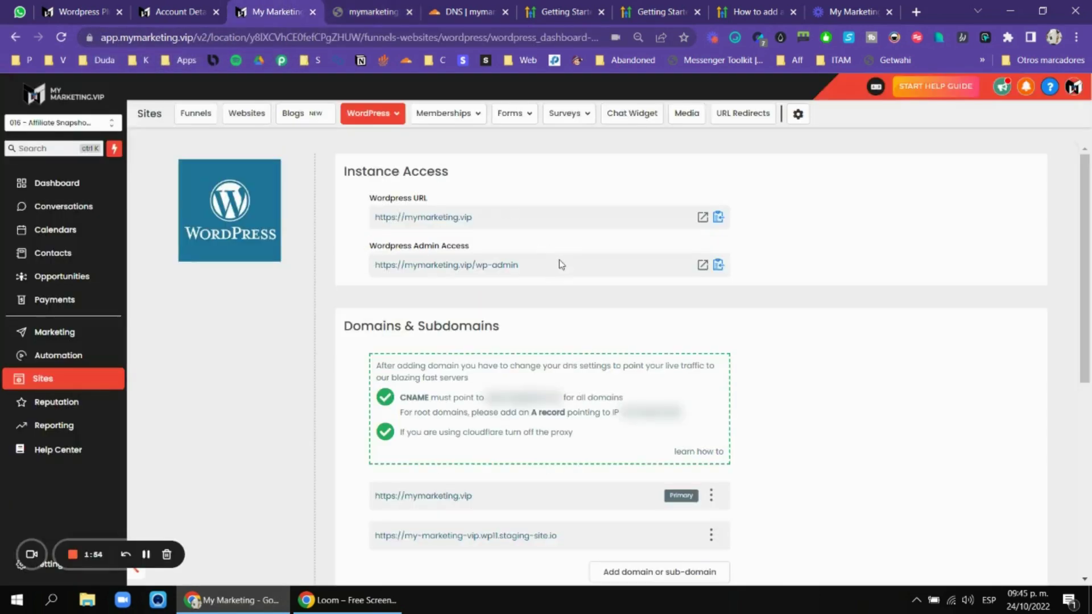
Find the staging URL under Domains & Subdomains and open the Add domain or sub-domain form.
scroll(625, 256, "down", 1)
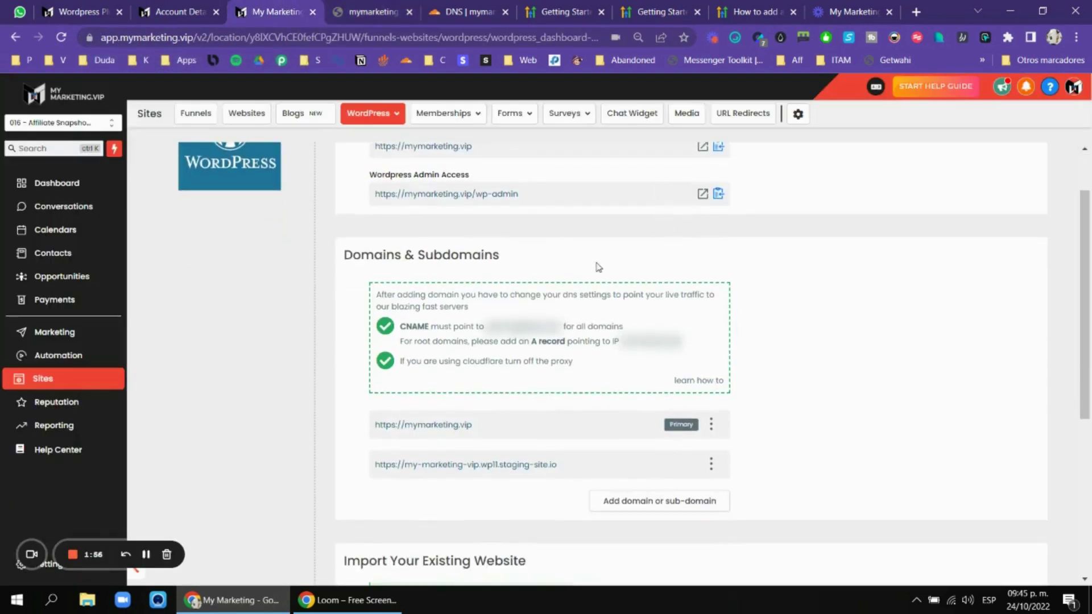
scroll(734, 262, "up", 1)
scroll(569, 254, "down", 1)
scroll(473, 249, "up", 1)
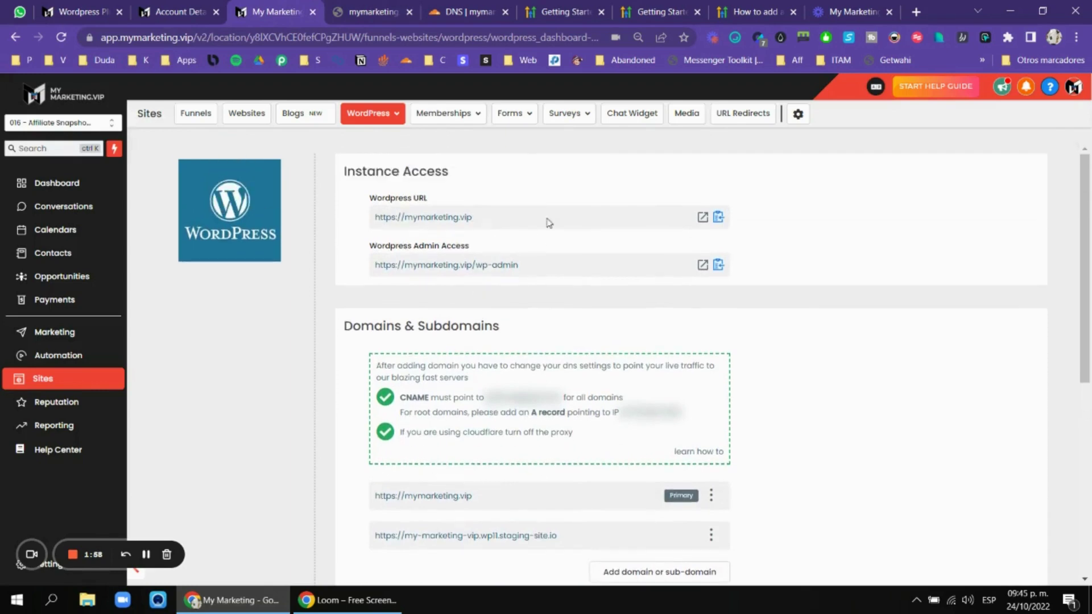
scroll(511, 364, "down", 3)
triple_click(515, 322)
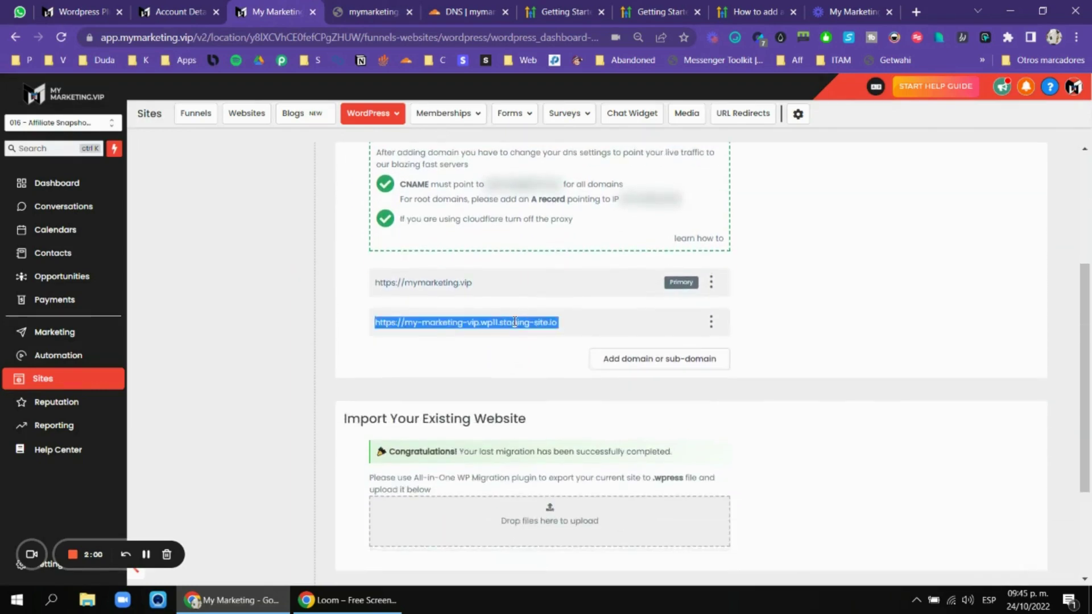
left_click(584, 322)
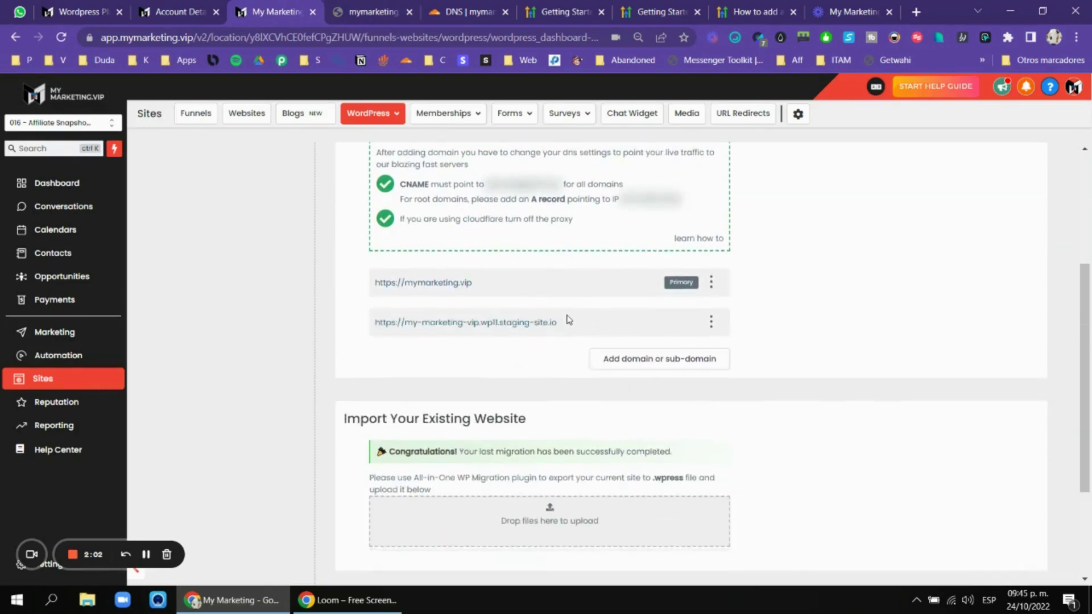
left_click_drag(406, 324, 598, 337)
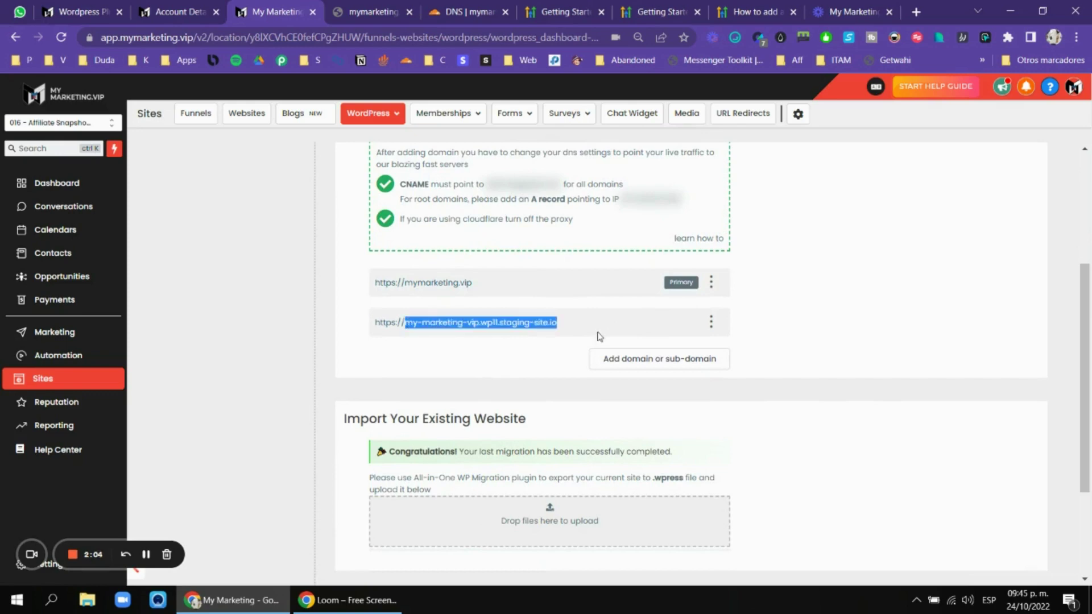
left_click(670, 366)
Enter get.mymarketing.vip in the Domain field.
left_click(459, 265)
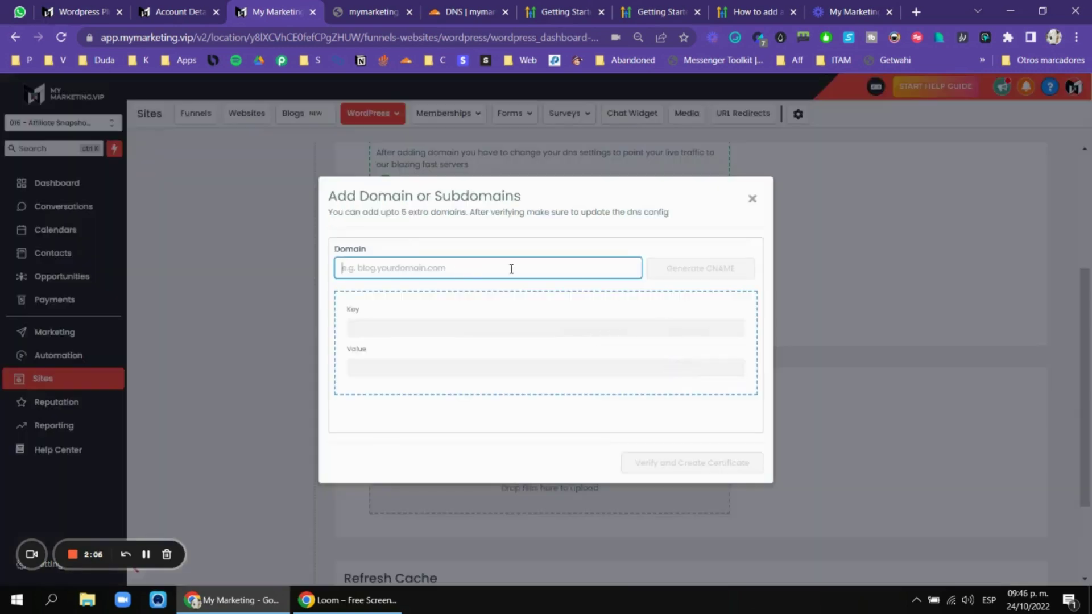
type("mymarketing.vip")
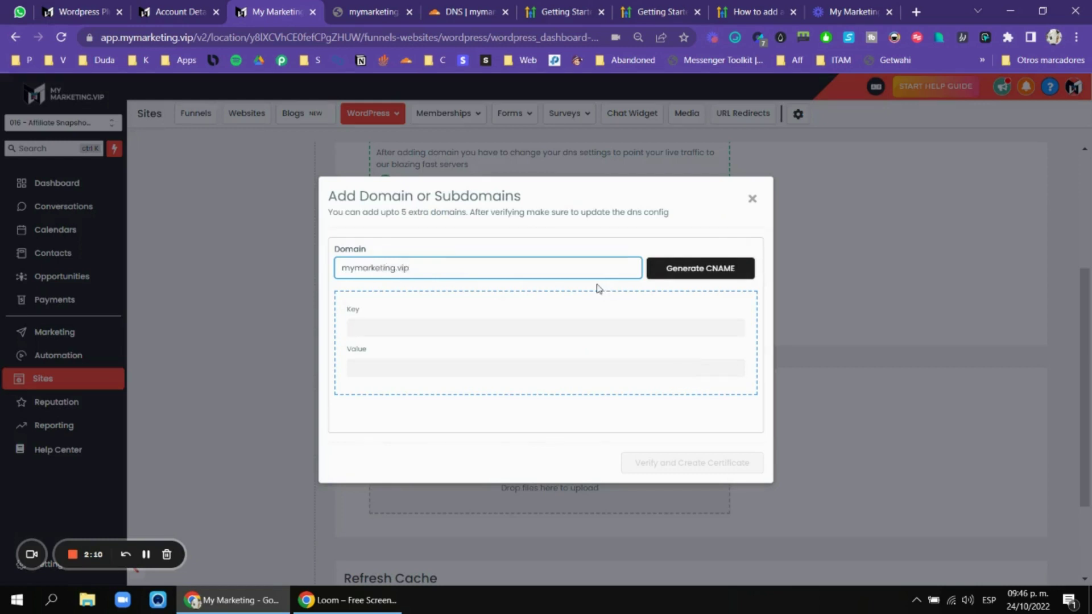
key("ctrl+a")
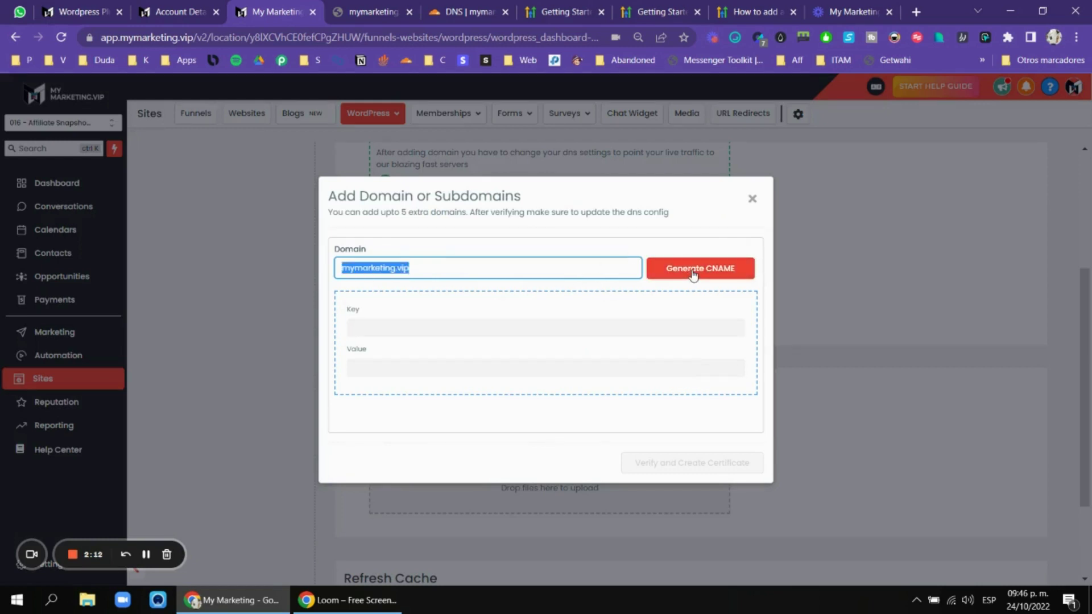
left_click(541, 245)
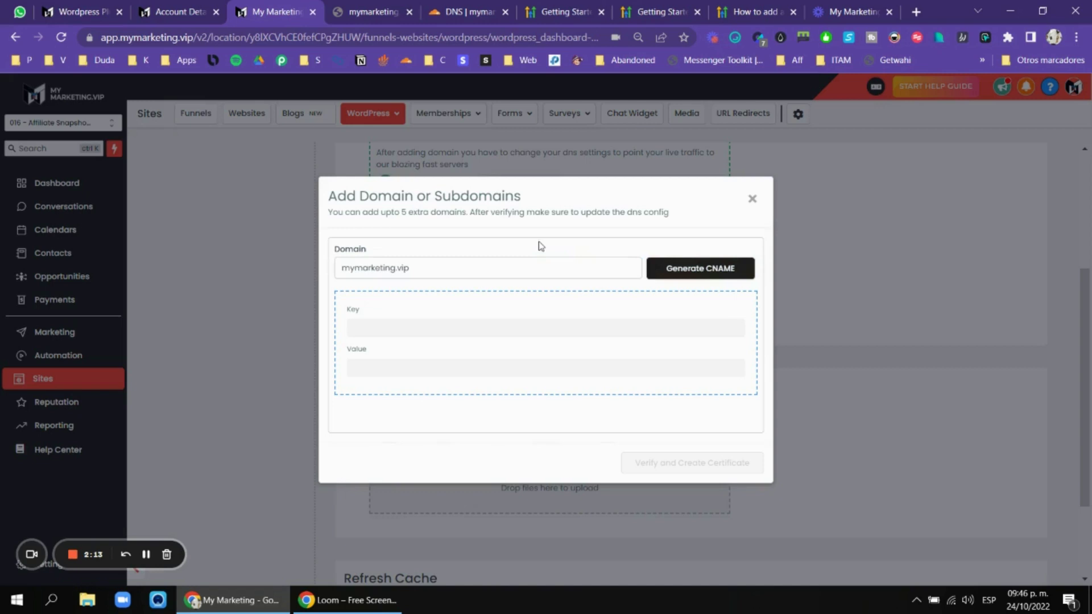
left_click(487, 268)
key("ctrl+a")
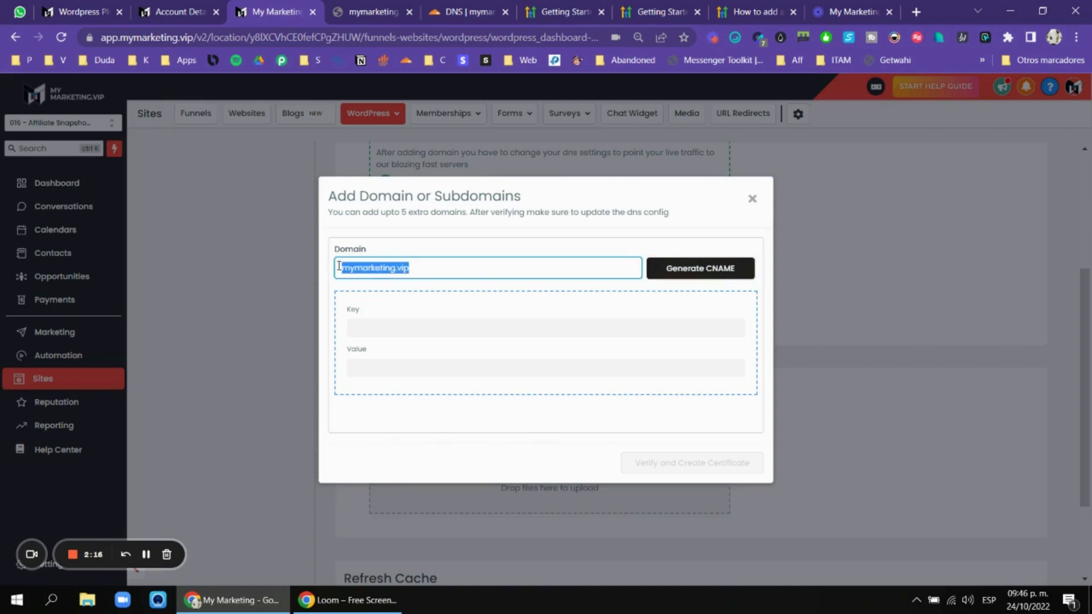
left_click(340, 267)
type("get.")
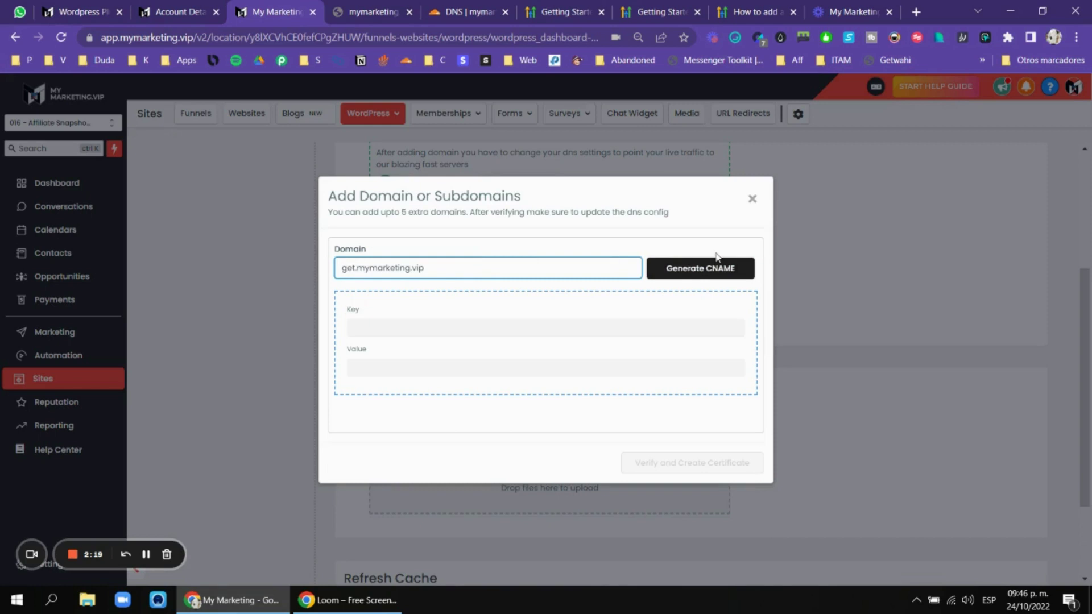
Generate the CNAME and check the _acme-challenge.get.mymarketing.vip key and value.
left_click(708, 266)
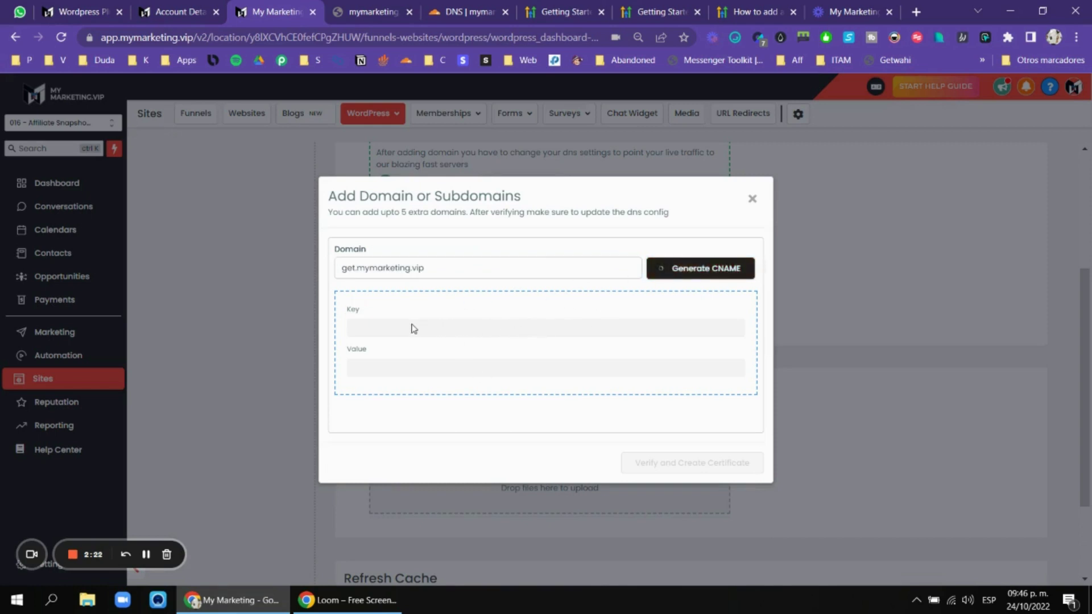
triple_click(455, 323)
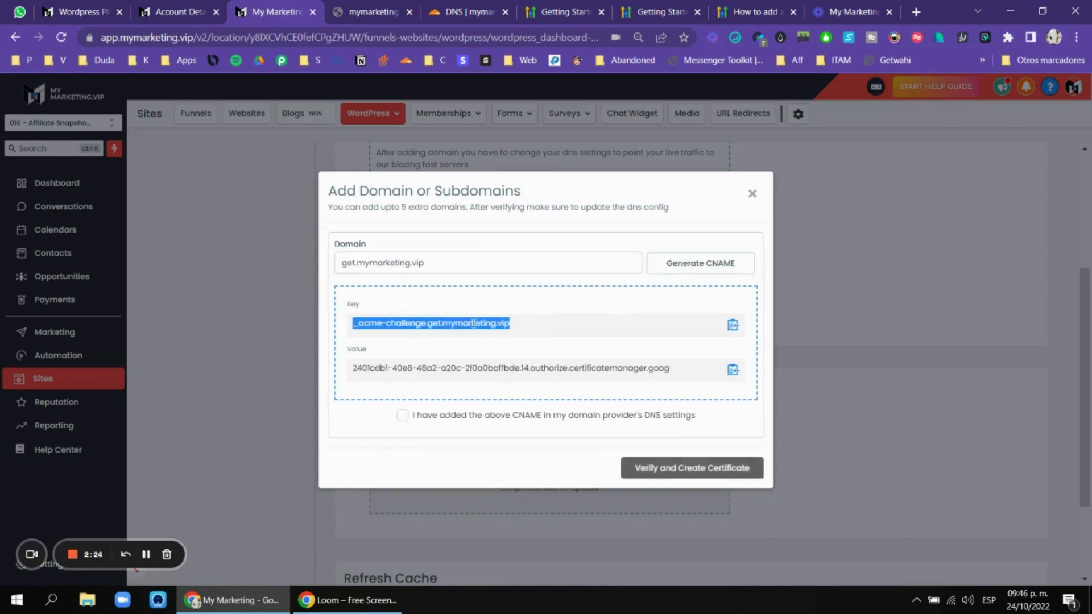
triple_click(412, 369)
left_click(561, 346)
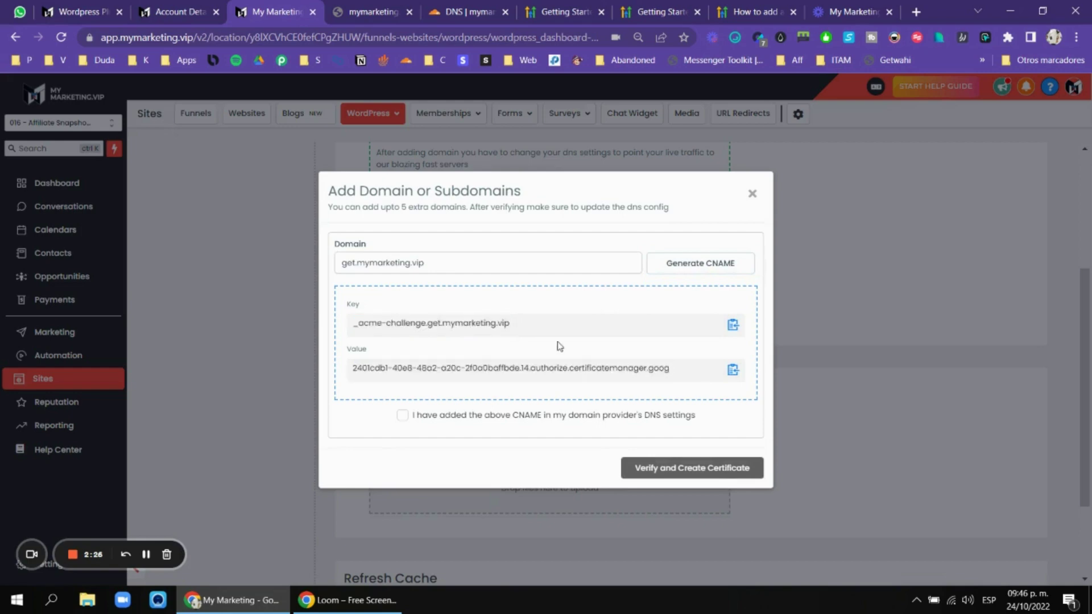
left_click(470, 22)
Confirm the _acme-challenge.get record in Cloudflare, then close HighLevel's Add Domain dialog.
scroll(470, 193, "up", 2)
scroll(382, 231, "down", 3)
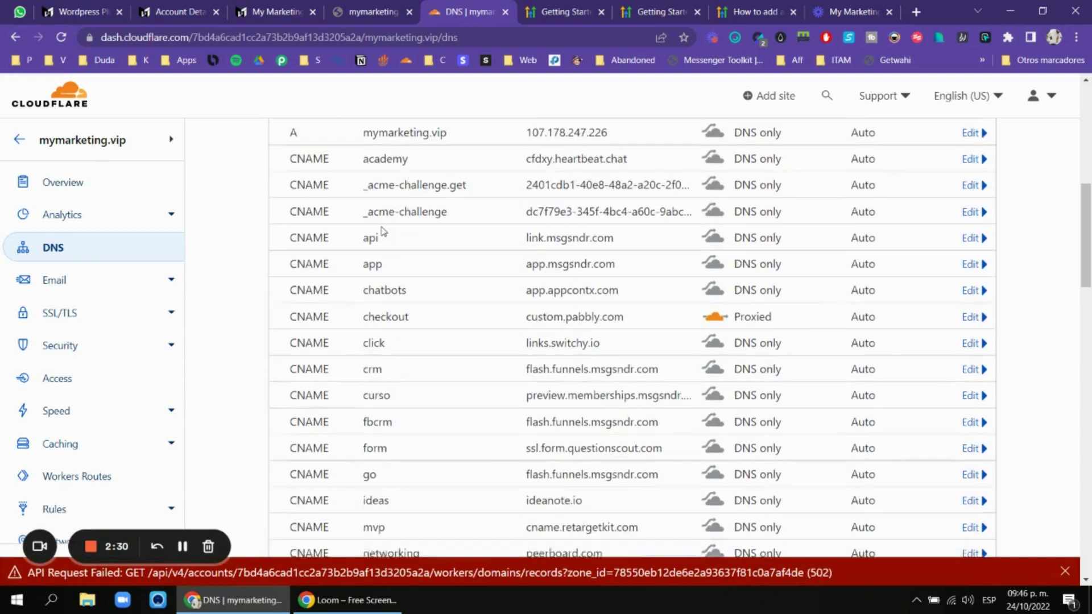
scroll(414, 171, "up", 1)
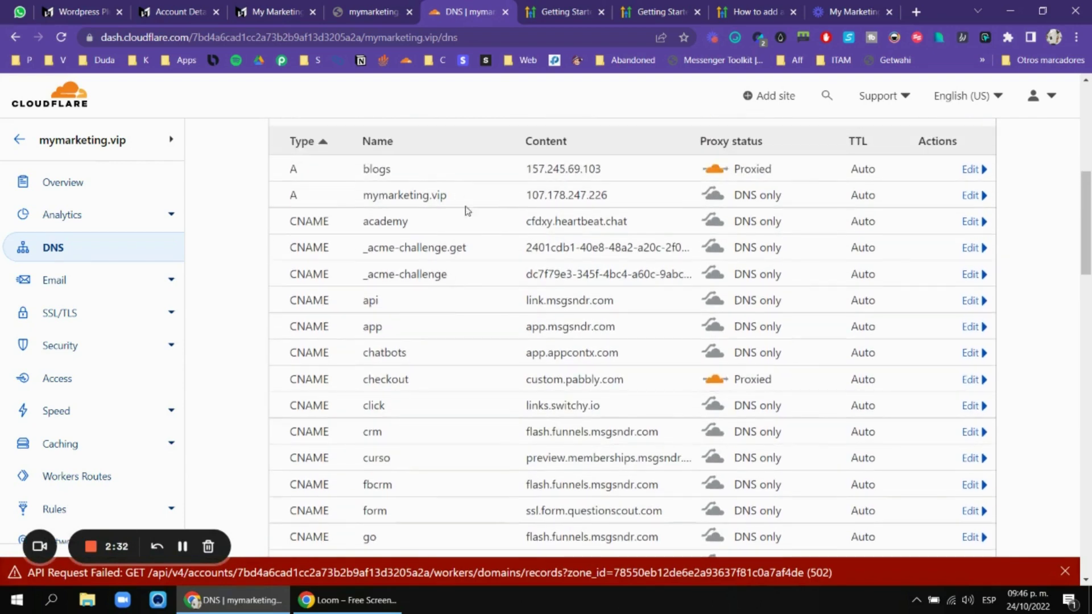
left_click_drag(367, 248, 683, 248)
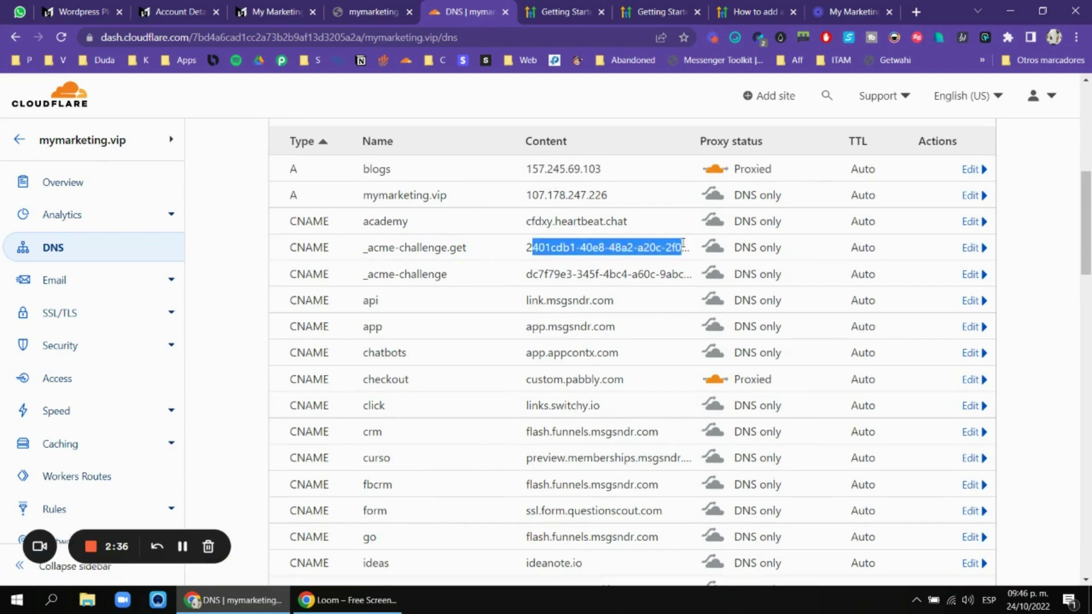
left_click(345, 6)
left_click(290, 8)
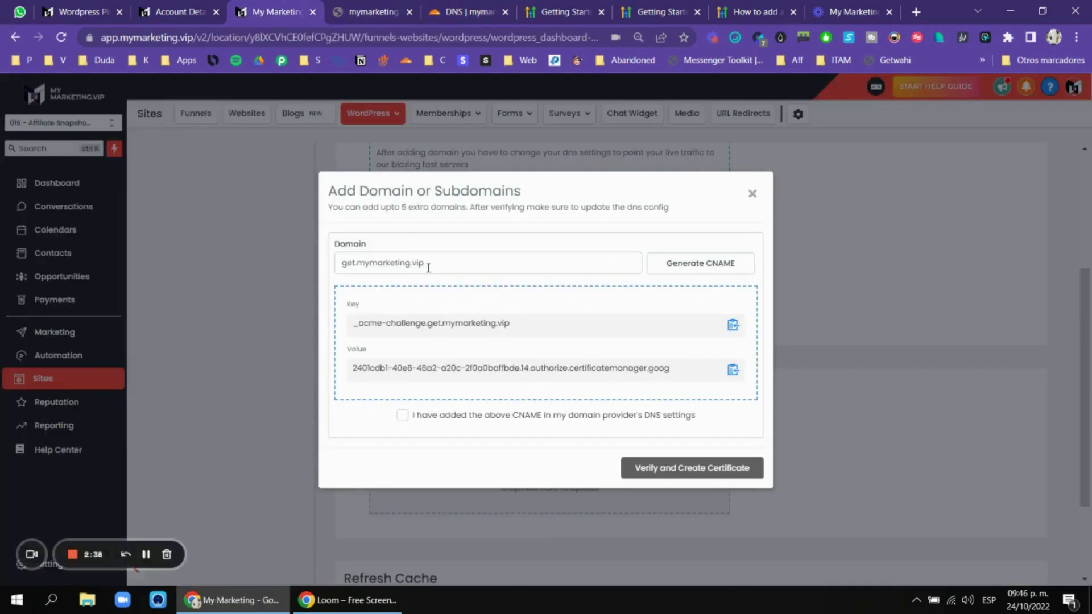
left_click(752, 194)
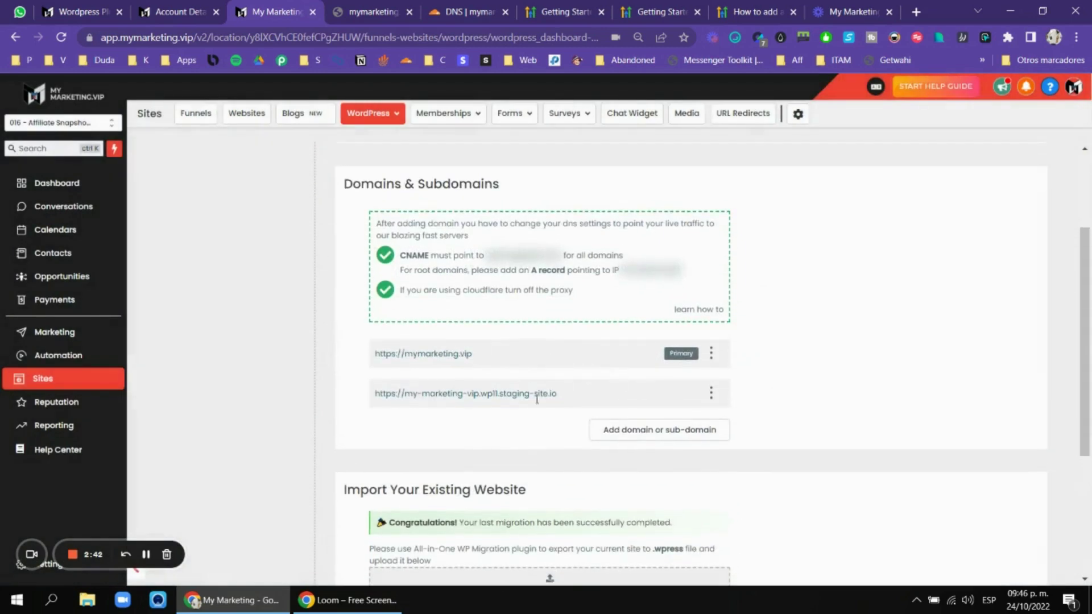
Review the CNAME and A record instructions and the primary domain mymarketing.vip.
scroll(481, 421, "up", 1)
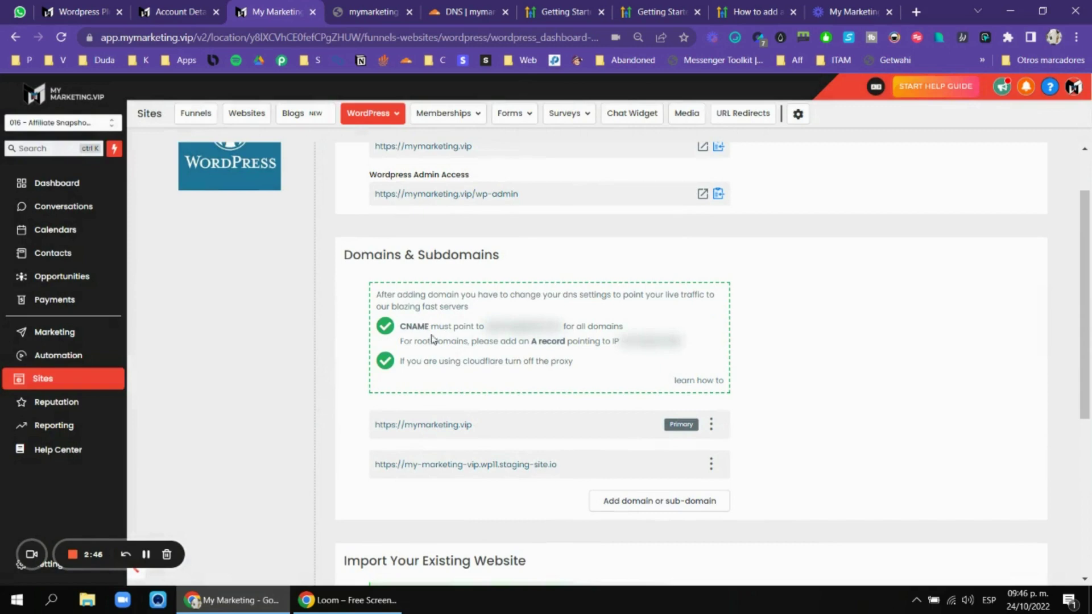
double_click(406, 325)
scroll(458, 390, "down", 1)
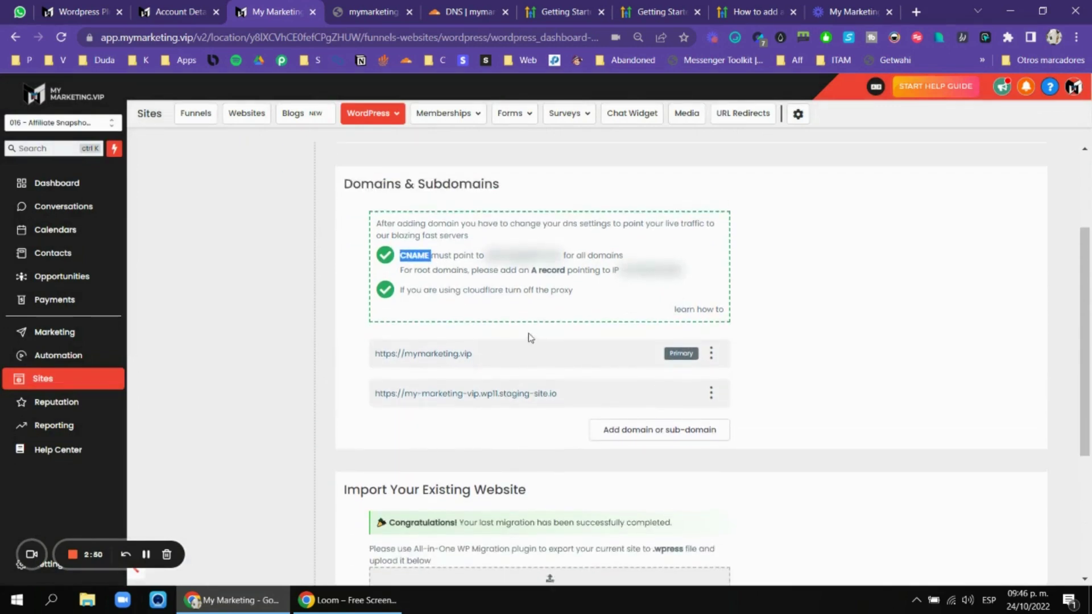
left_click(540, 278)
double_click(551, 270)
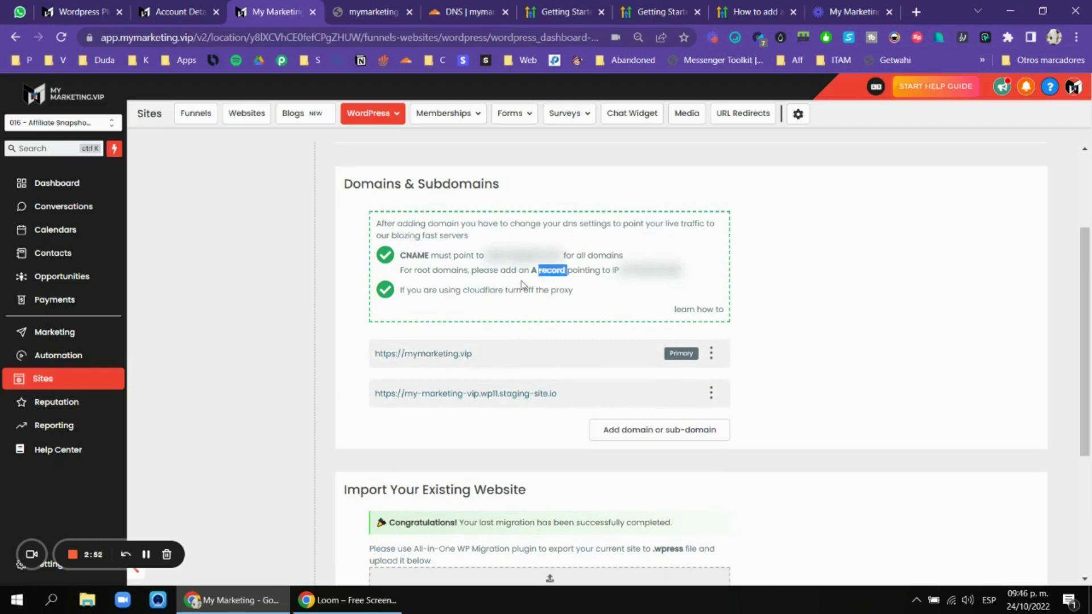
left_click(525, 285)
left_click_drag(404, 354, 490, 358)
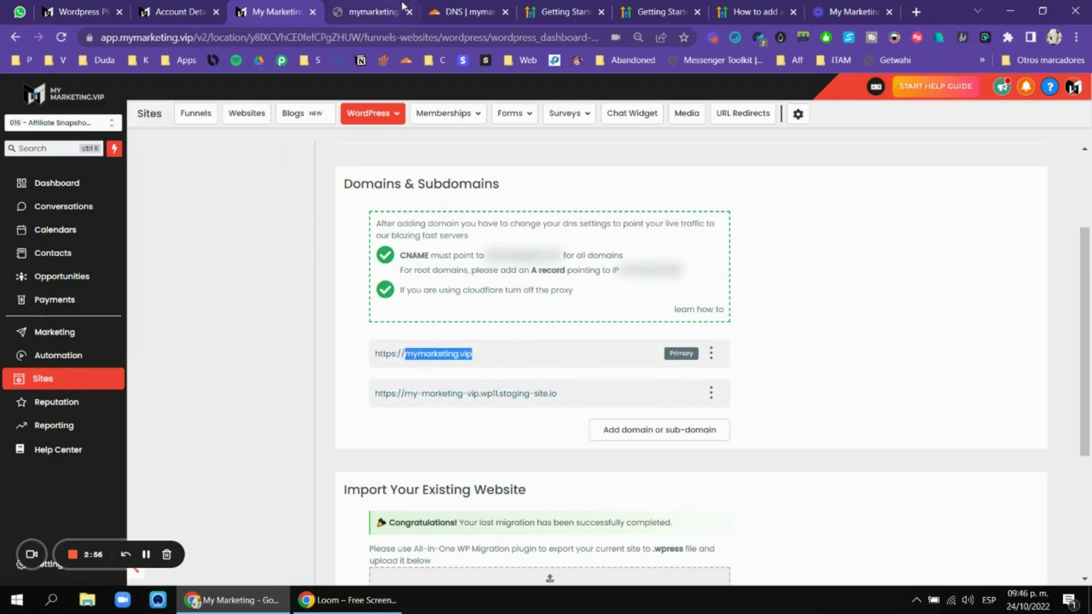
Check the Cloudflare A record IP 107.178.247.226.
left_click(449, 8)
left_click(537, 195)
left_click_drag(526, 195, 634, 195)
left_click(634, 196)
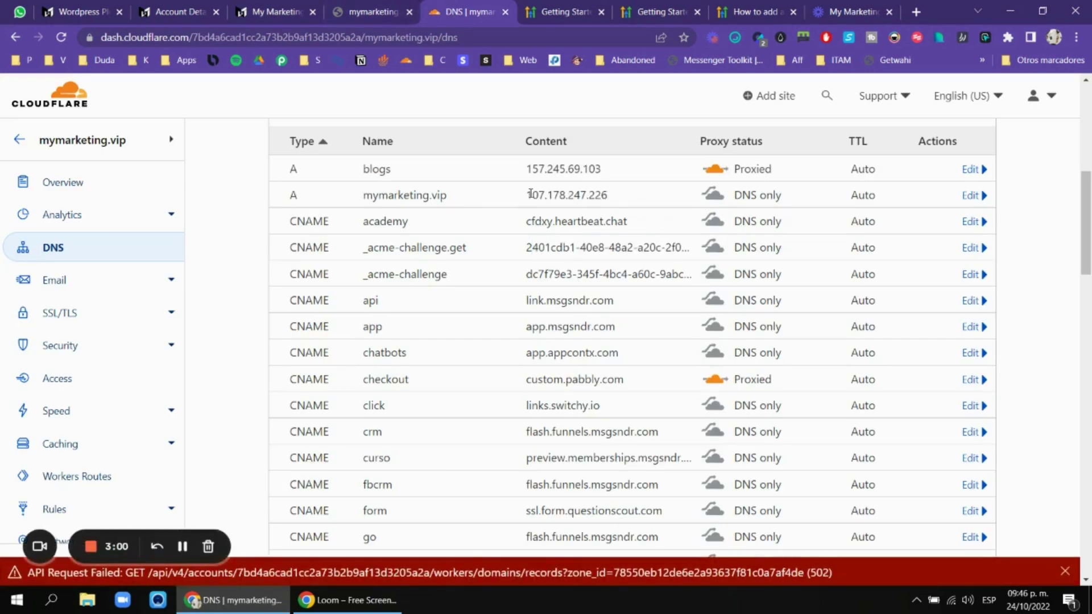
double_click(551, 195)
Look over the HighLevel WordPress page, then view the failing mymarketing.vip admin tab.
left_click(282, 11)
scroll(705, 274, "down", 3)
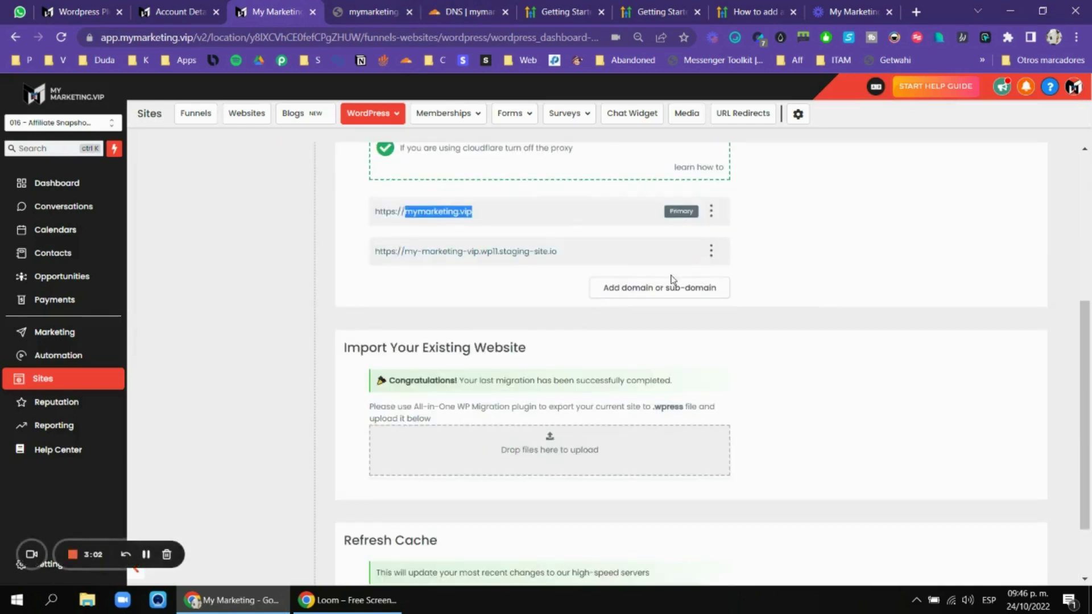
scroll(559, 227, "up", 6)
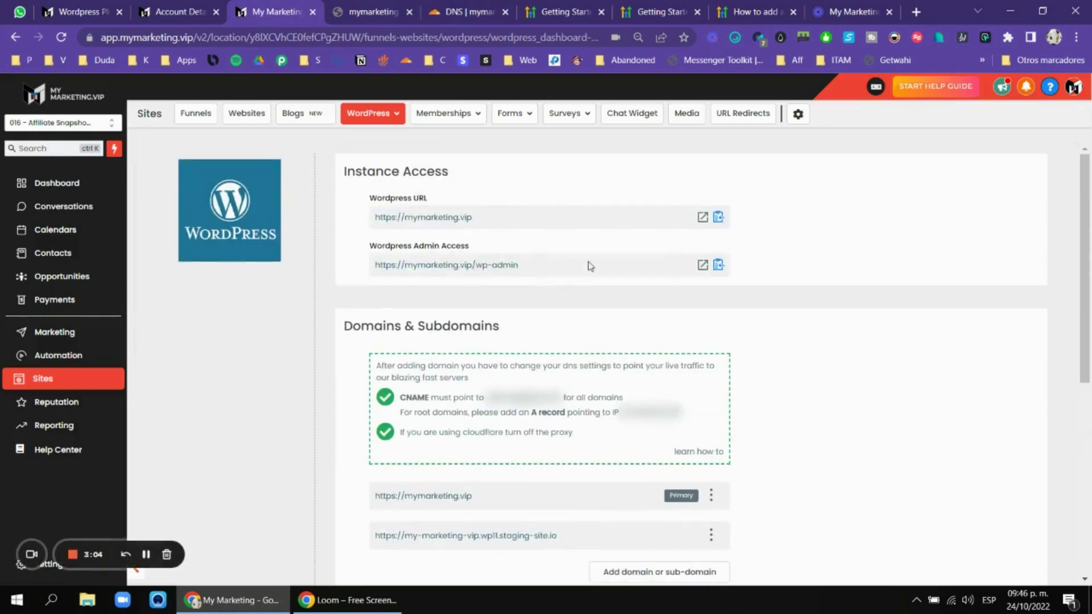
scroll(882, 301, "down", 7)
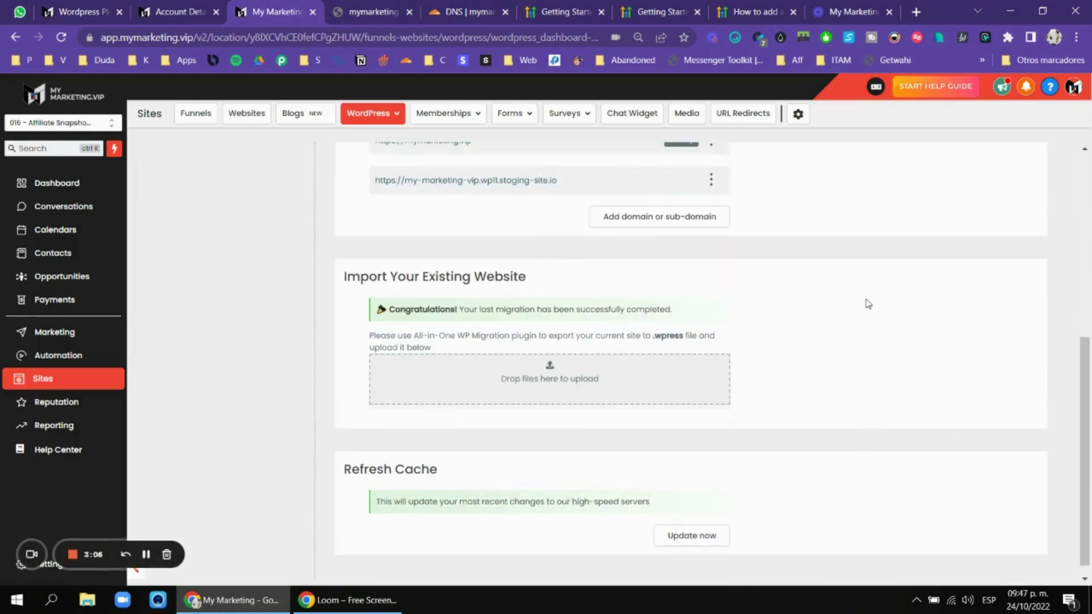
scroll(672, 176, "up", 6)
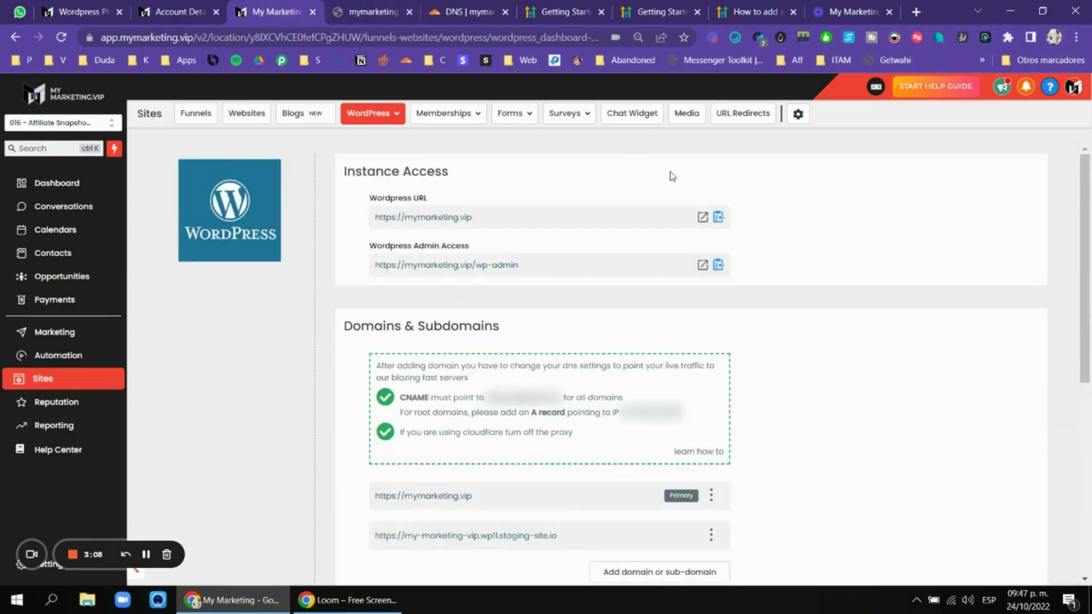
left_click(364, 7)
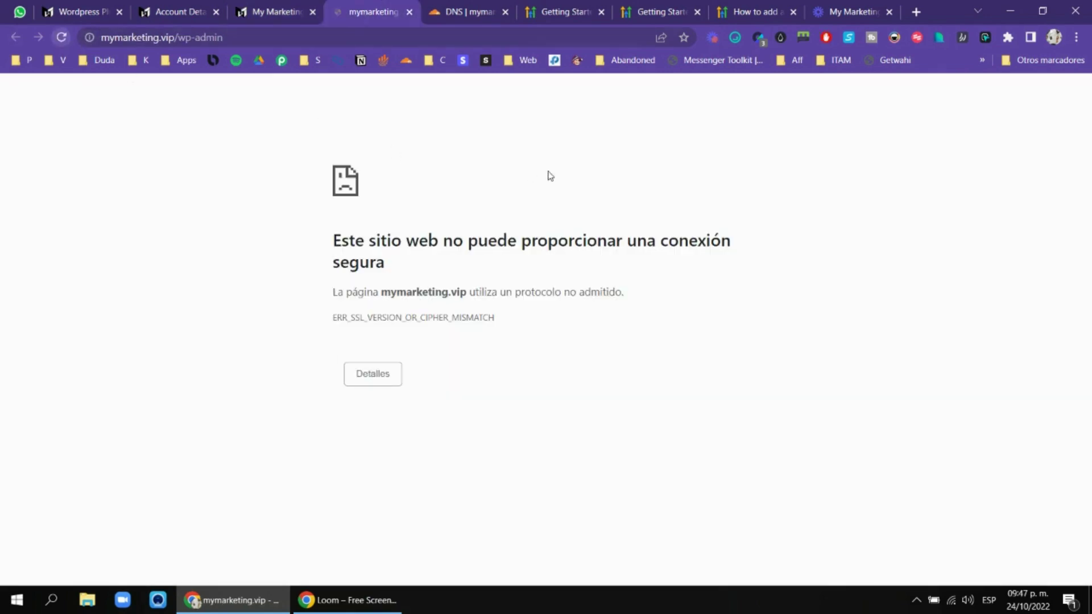
Glance over the pointing-a-domain article, error page and Cloudflare DNS, ending on the plugins page.
left_click(569, 12)
scroll(519, 326, "down", 15)
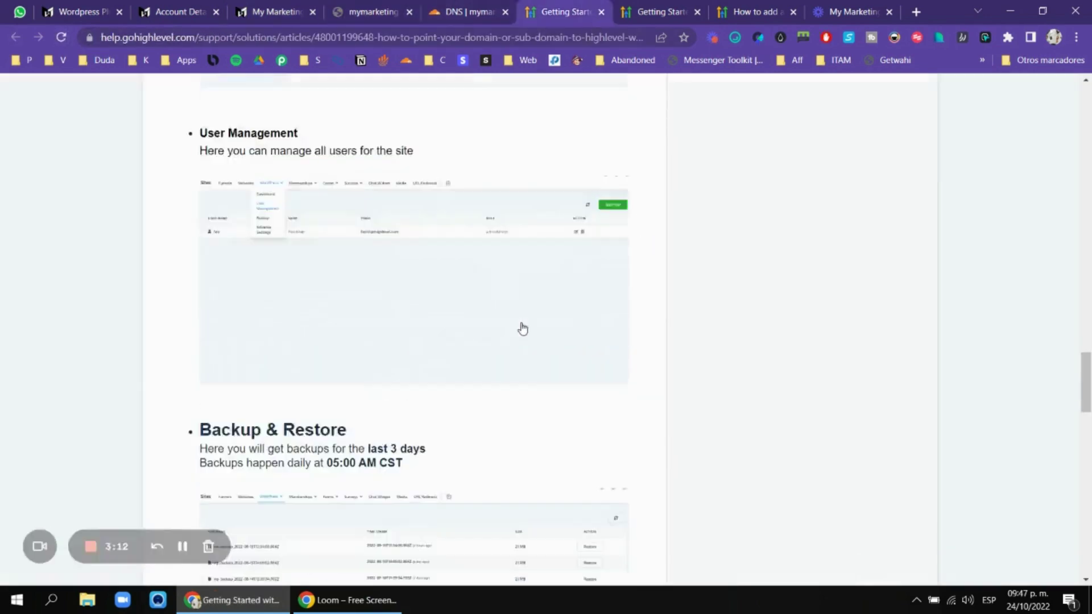
left_click(375, 12)
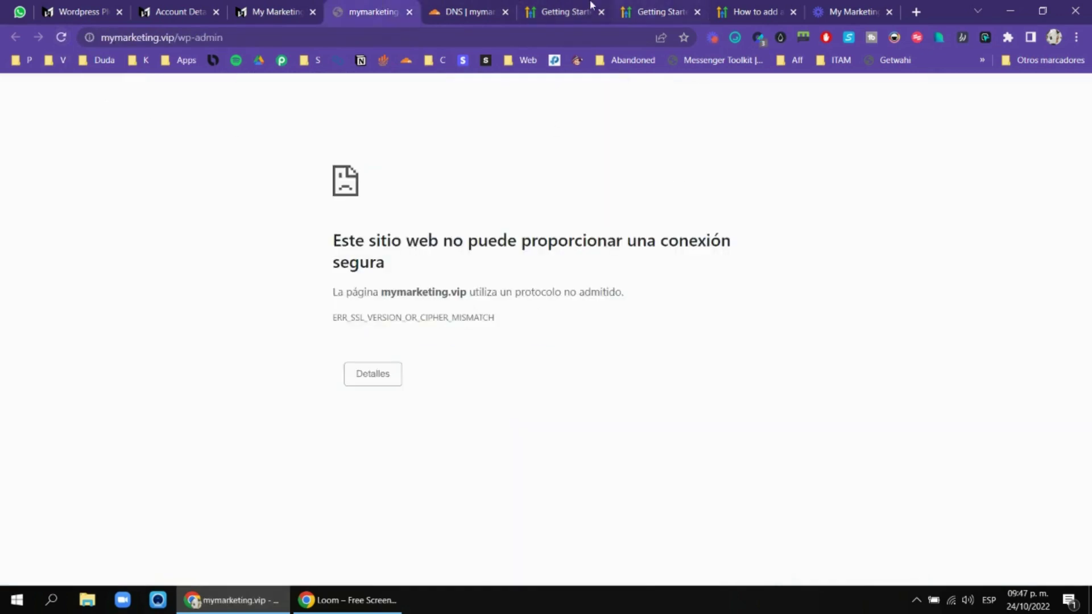
left_click(469, 10)
left_click(362, 11)
left_click(92, 11)
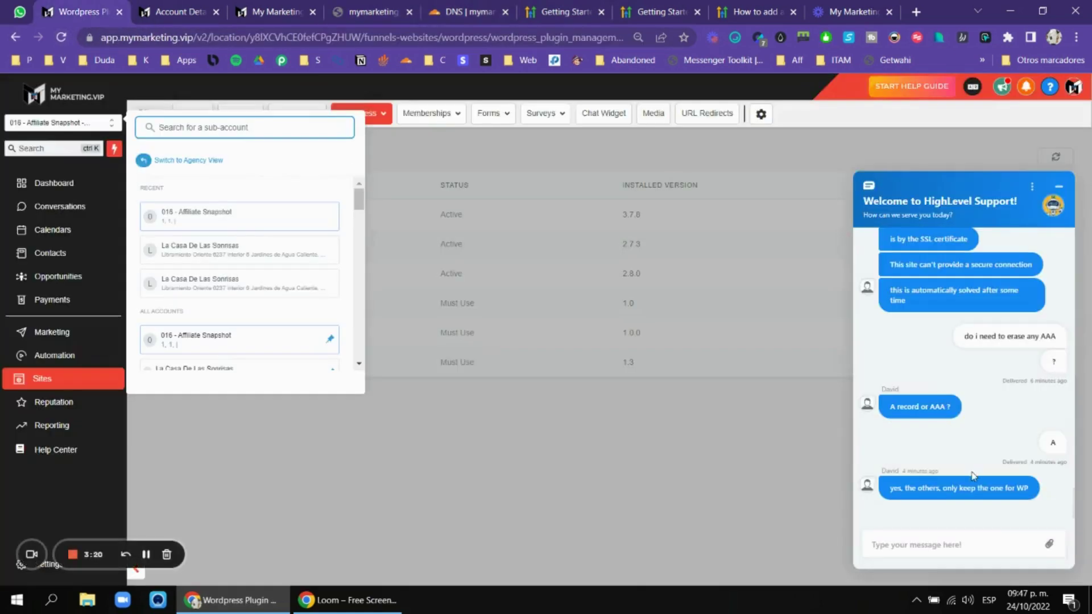
Check the support chat and WordPress pages list, then reach the dashboard's Import section.
left_click(930, 538)
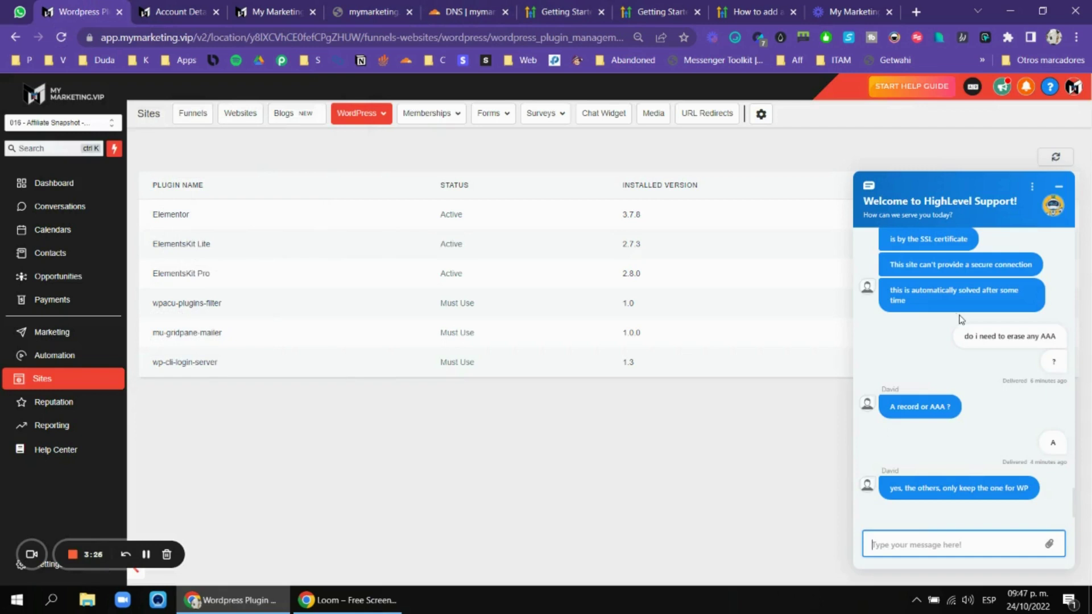
left_click(360, 114)
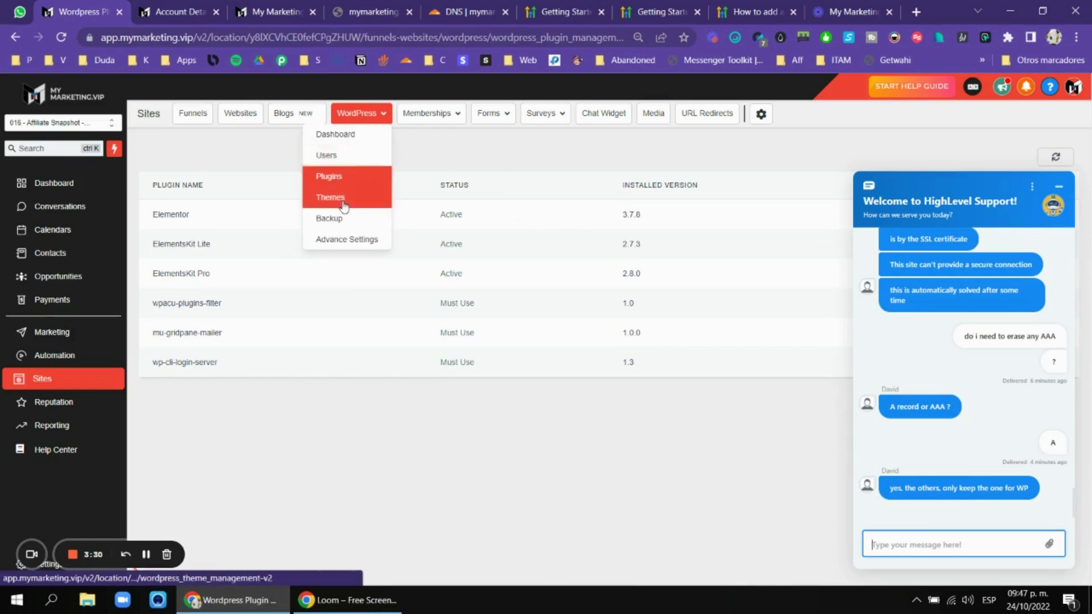
left_click(147, 555)
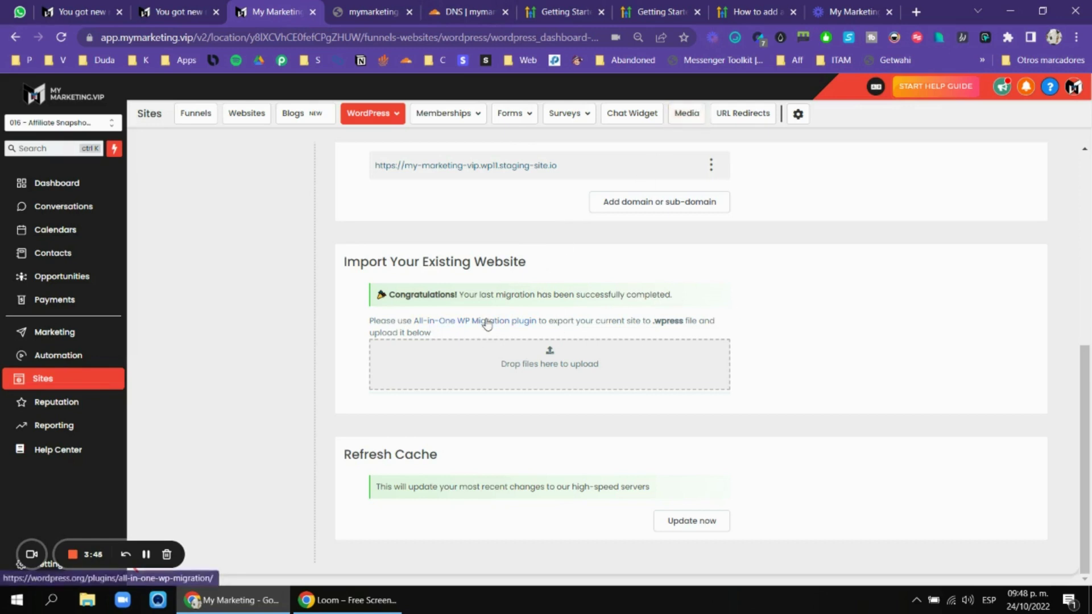
Open the All-in-One WP Migration plugin page and start its export-and-import how-to video, muted.
left_click(510, 321)
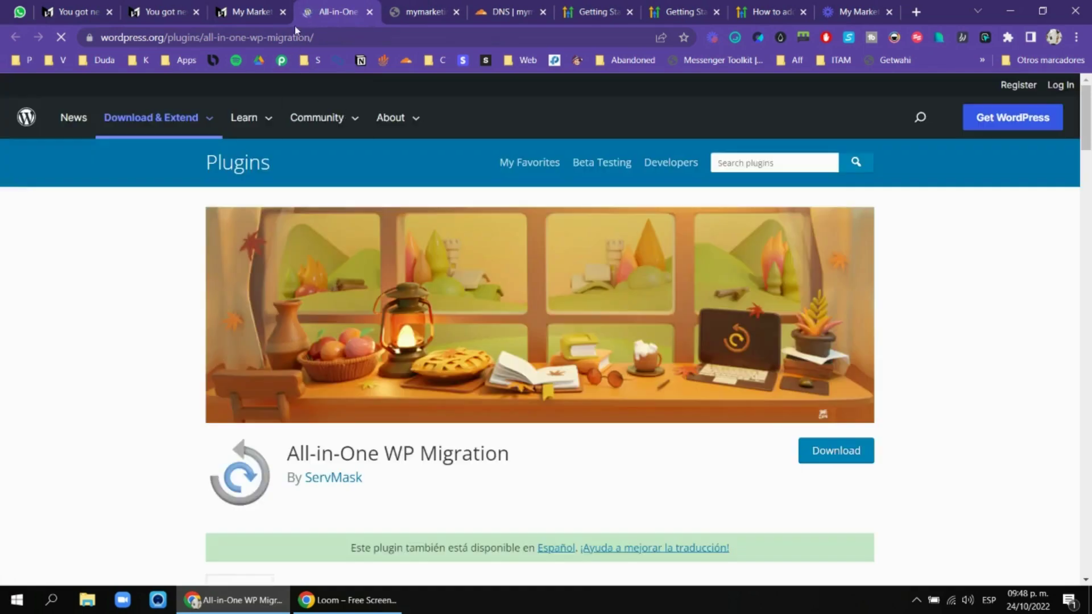
scroll(799, 267, "down", 6)
scroll(798, 266, "down", 20)
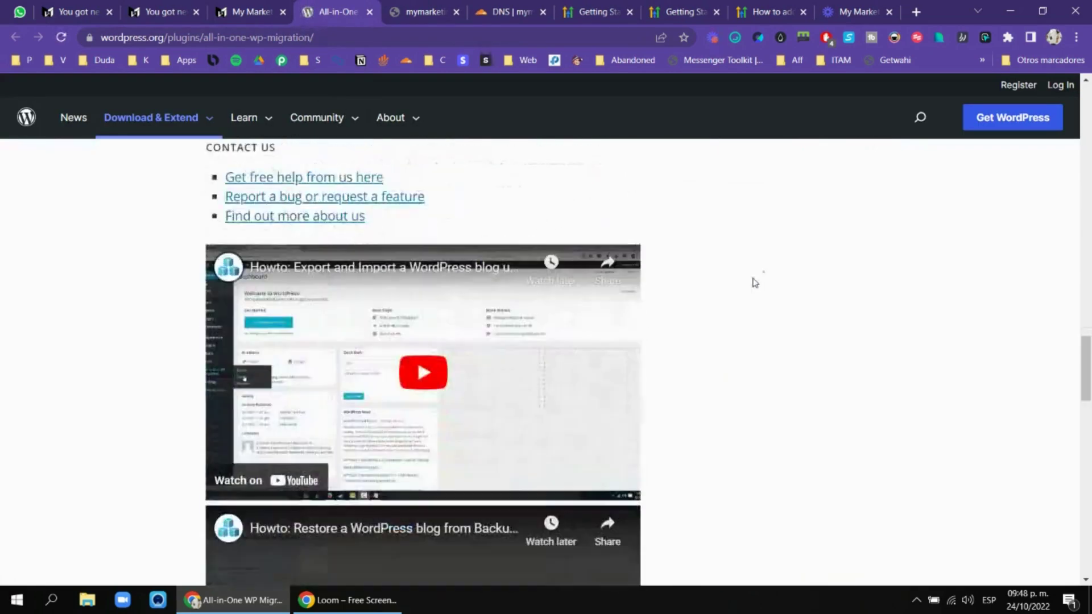
scroll(438, 248, "up", 1)
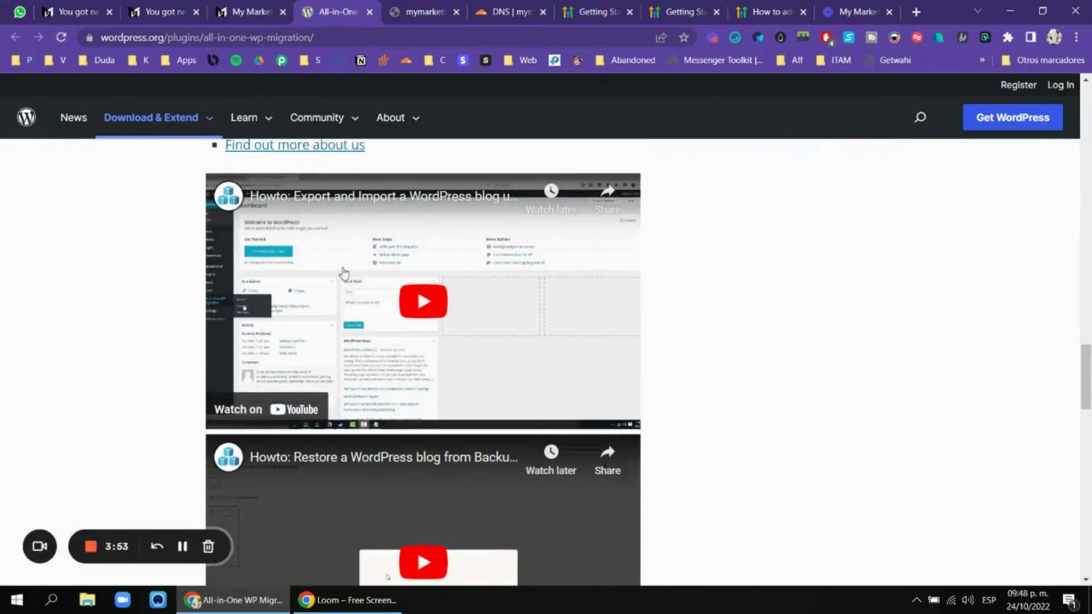
left_click(428, 296)
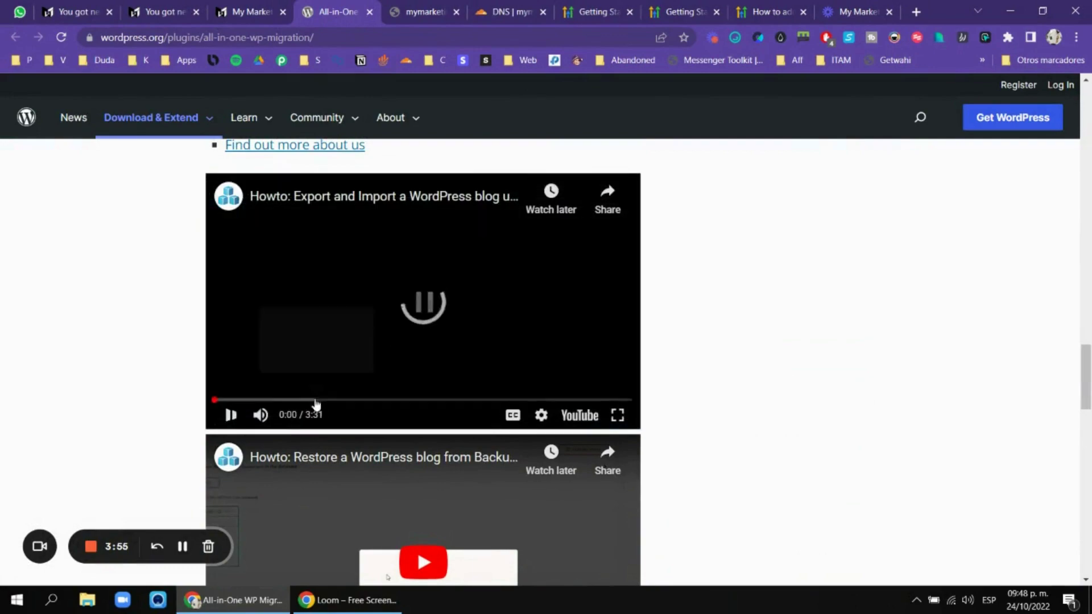
left_click(260, 415)
Watch the how-to video full screen, skipping to 0:16 and back near the start.
left_click(617, 415)
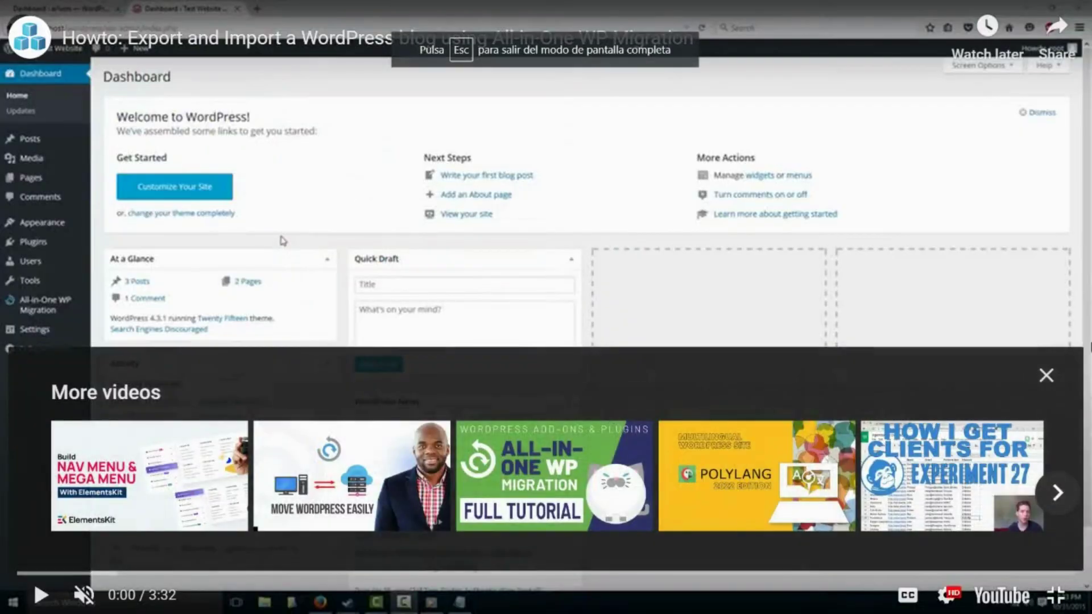
left_click(1047, 375)
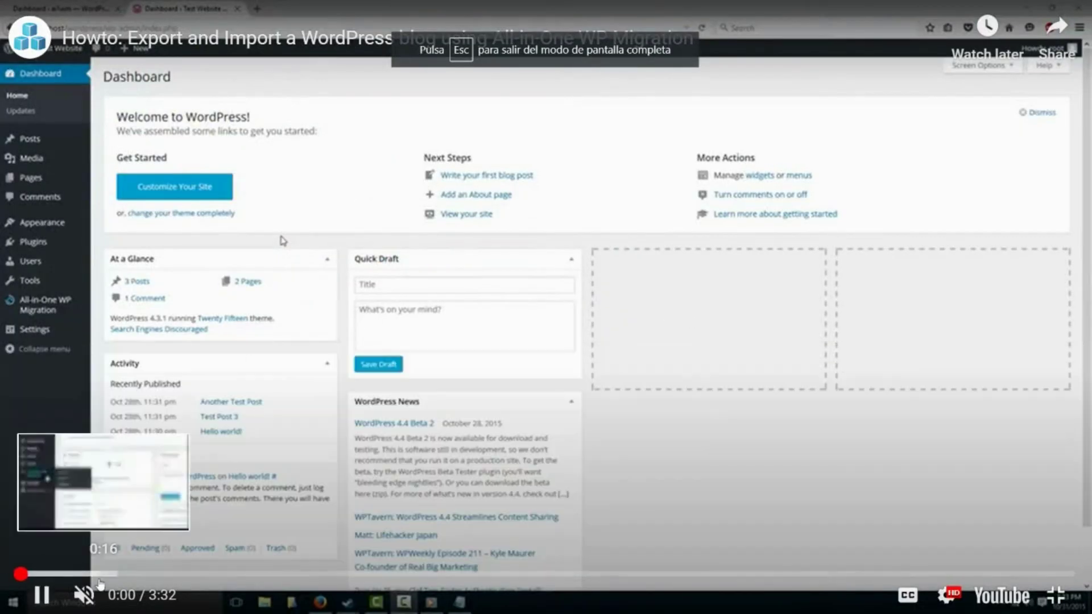
left_click(108, 575)
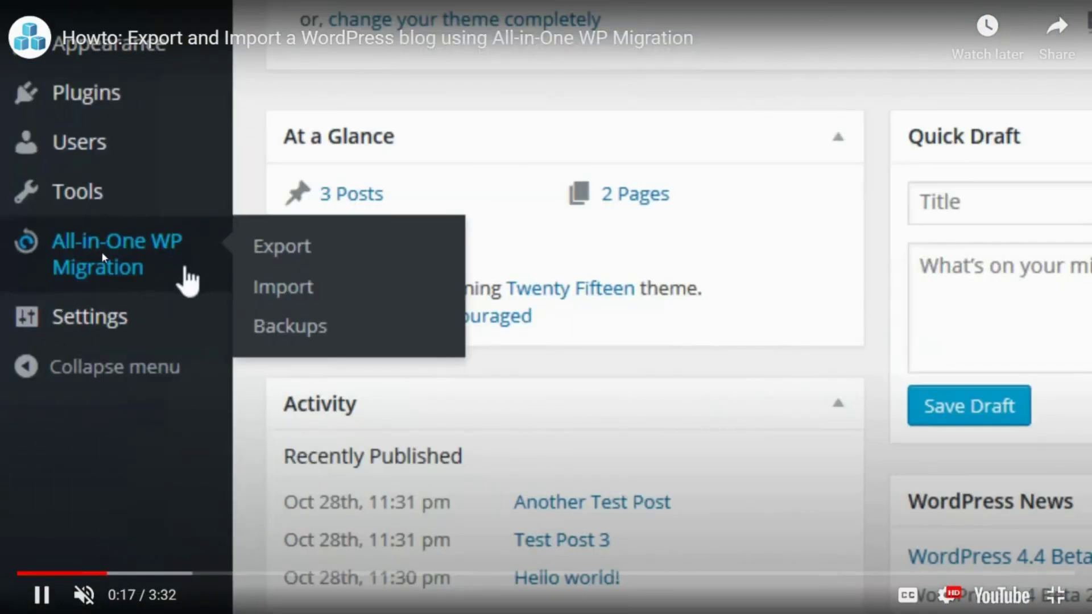
left_click(48, 574)
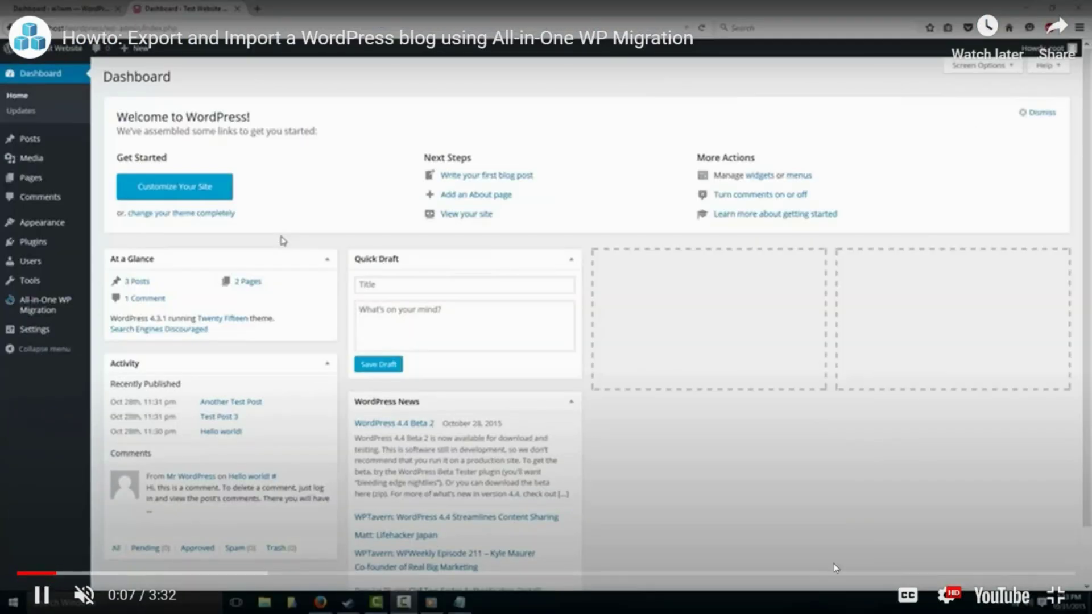
left_click(1056, 596)
Scrub full screen through the video's Export Site steps and import progress up to about 2:58.
scroll(700, 311, "up", 15)
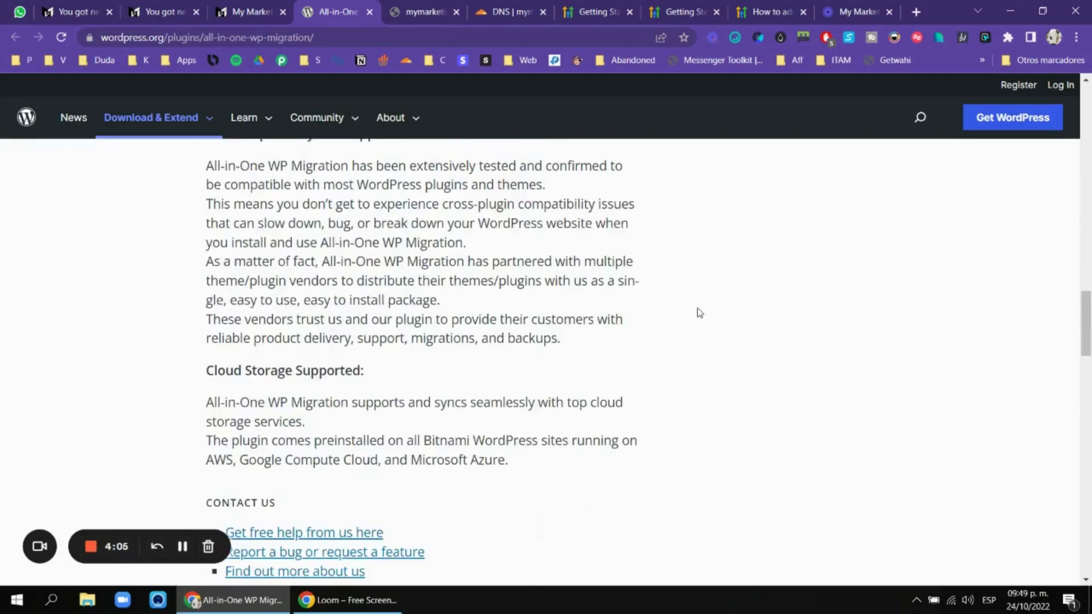
scroll(822, 244, "up", 10)
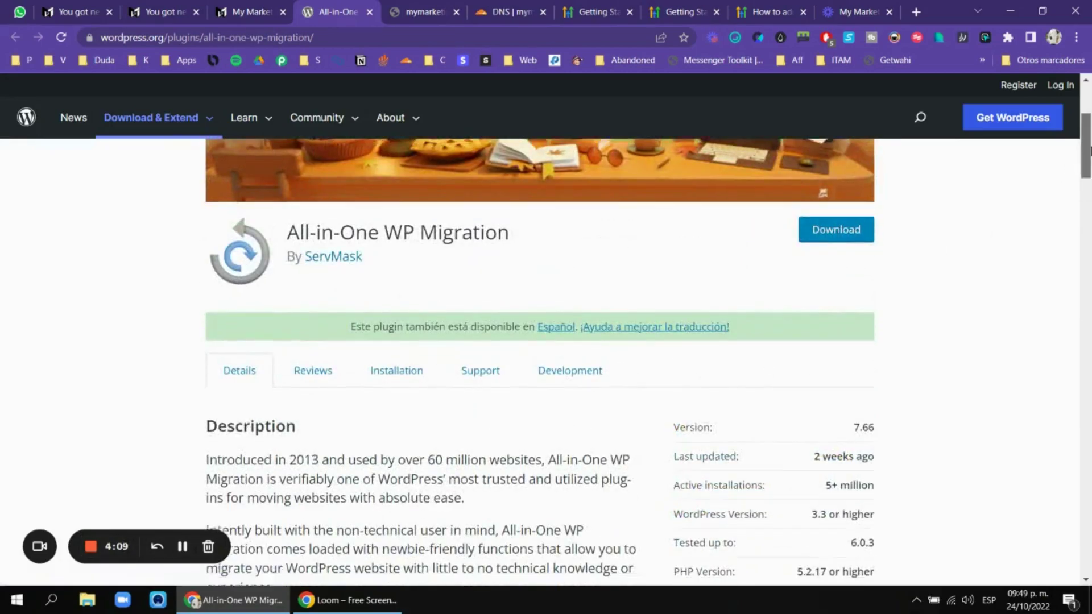
scroll(417, 384, "down", 20)
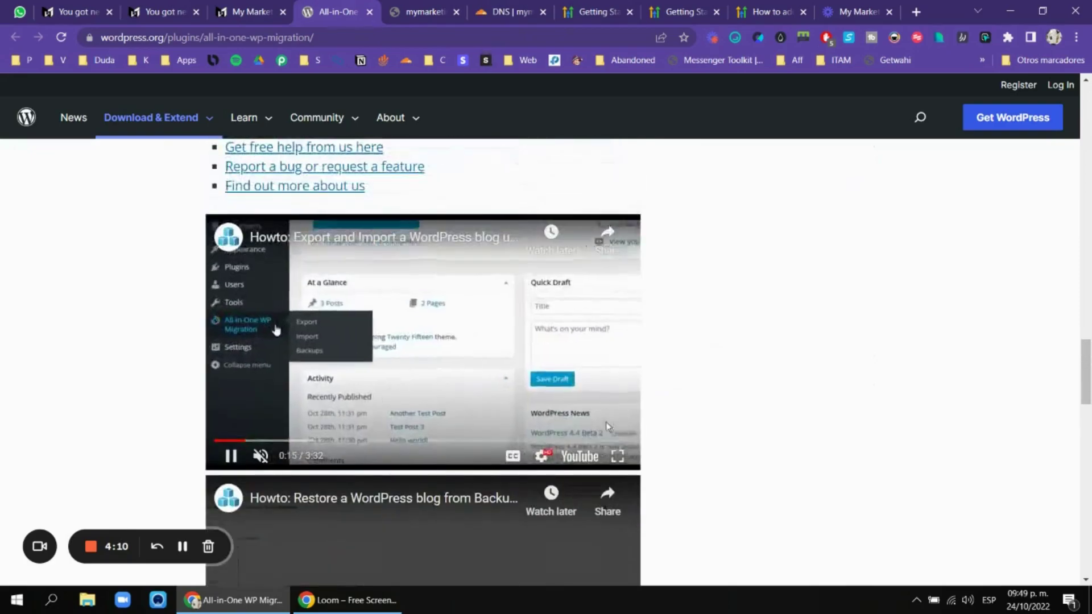
left_click(618, 456)
left_click(63, 573)
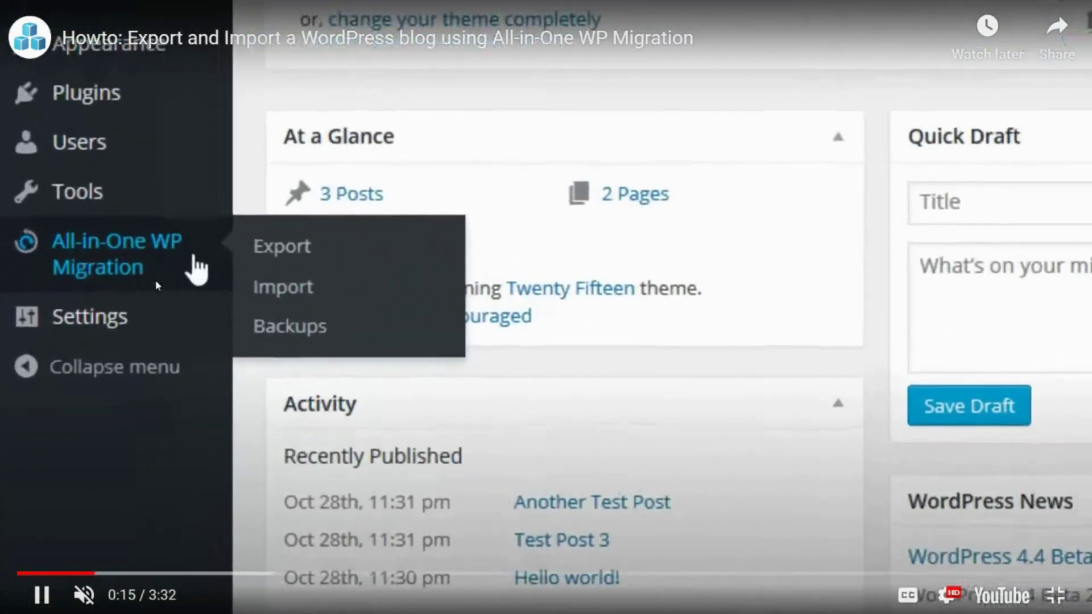
left_click(161, 573)
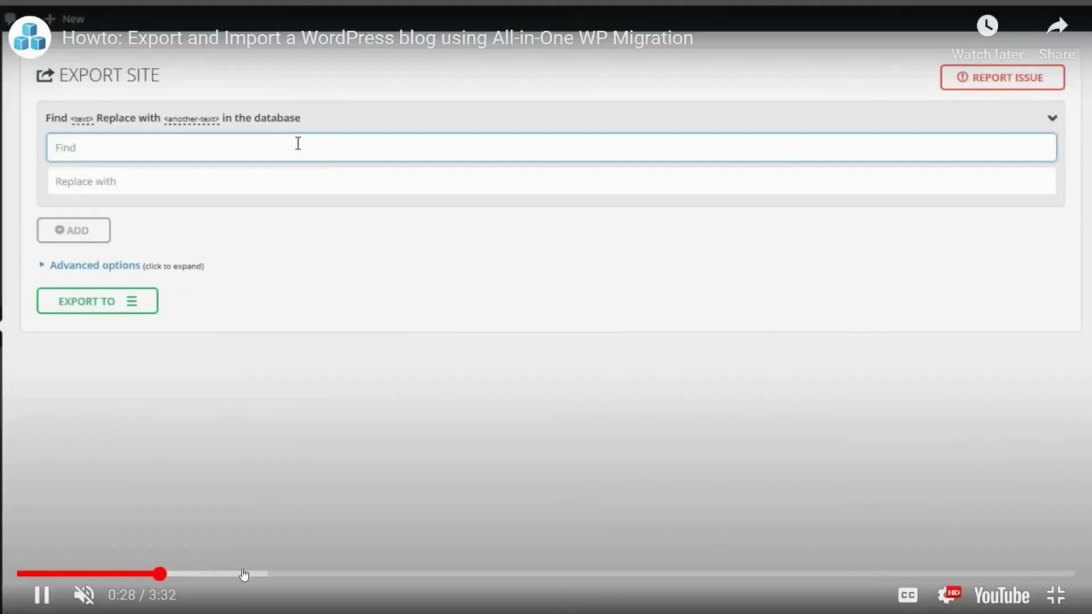
left_click_drag(243, 572, 506, 573)
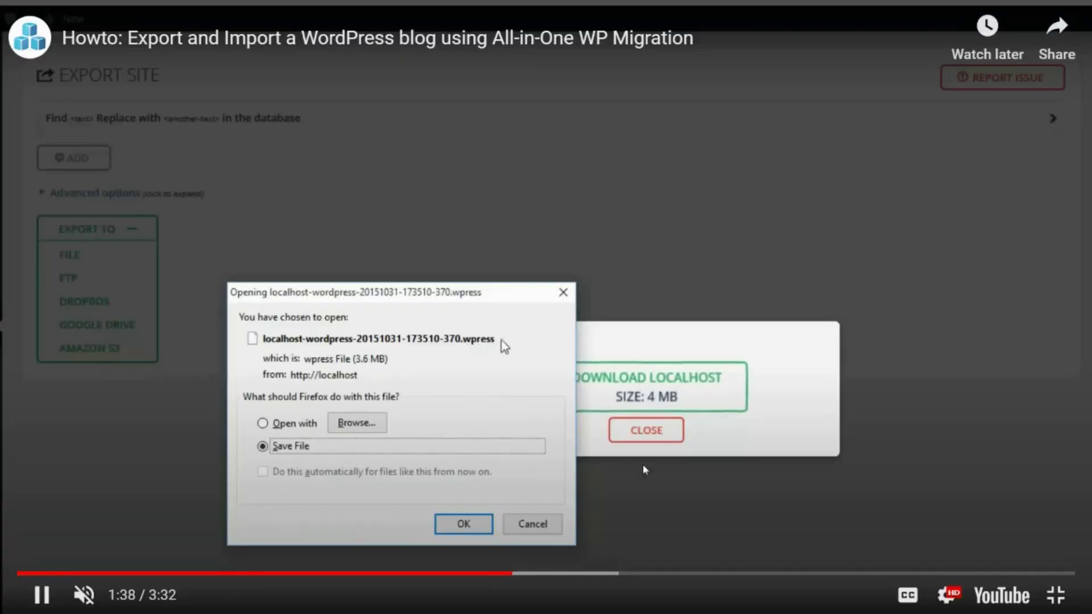
left_click_drag(576, 573, 722, 573)
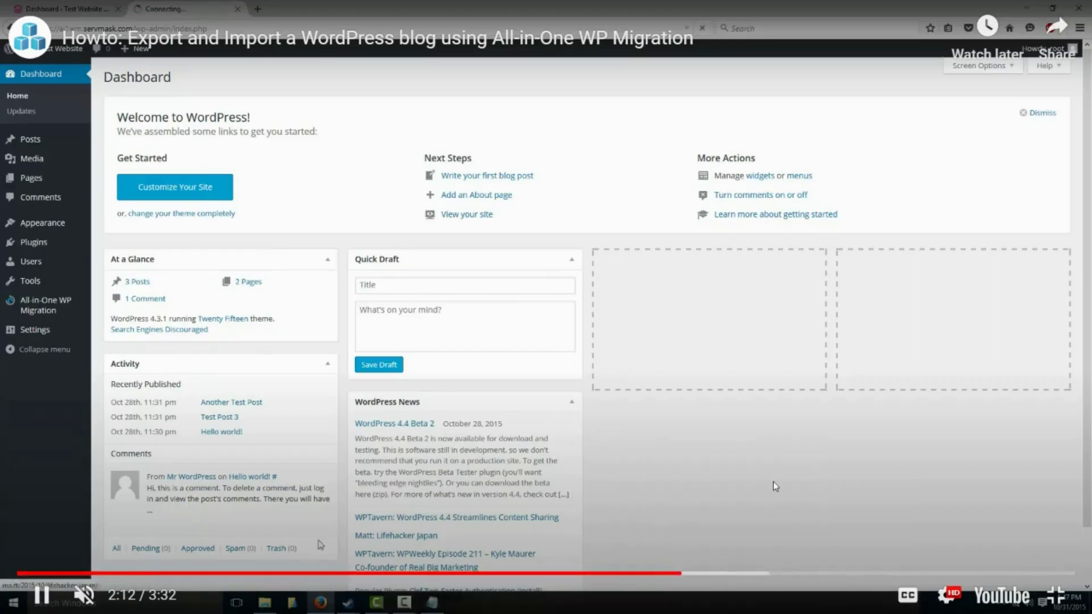
left_click(728, 574)
left_click(792, 573)
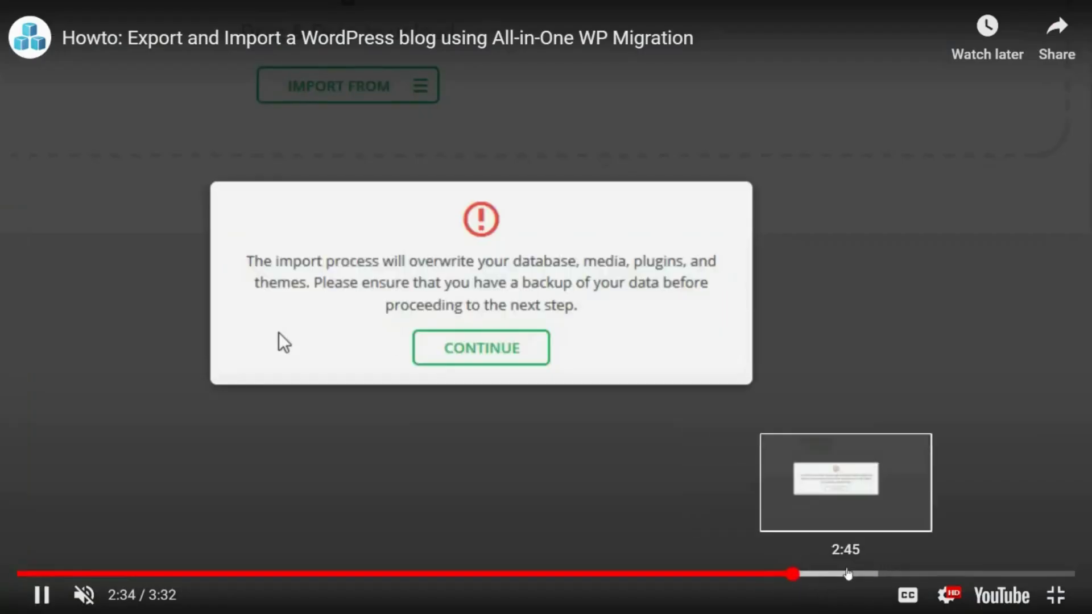
left_click(845, 573)
left_click(908, 573)
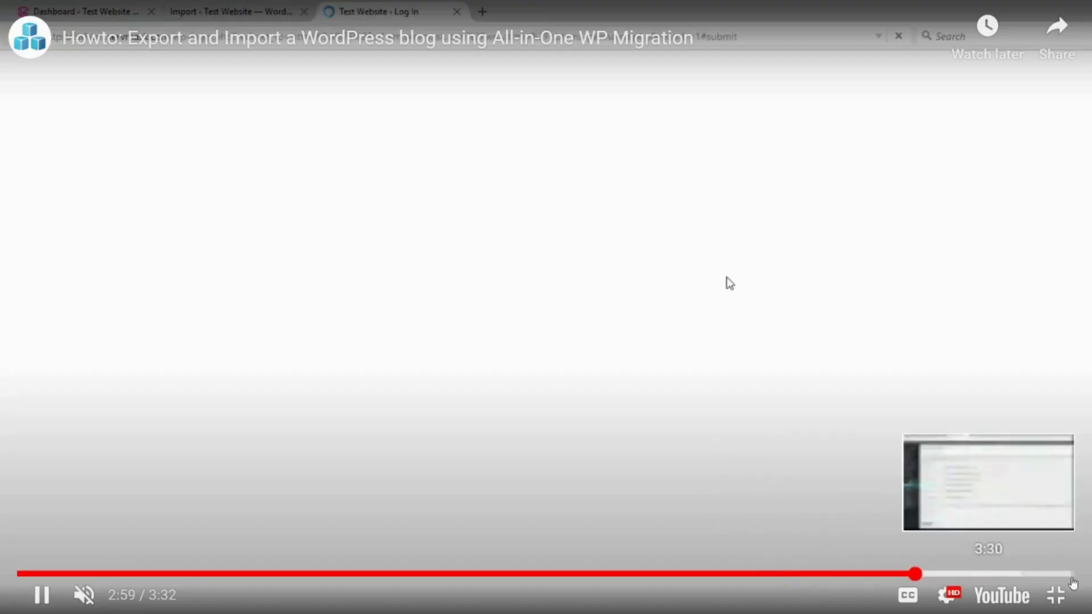
left_click(1056, 596)
Replay the import dialog around 2:15, then return to the hosted site's WordPress import page.
scroll(580, 260, "down", 1)
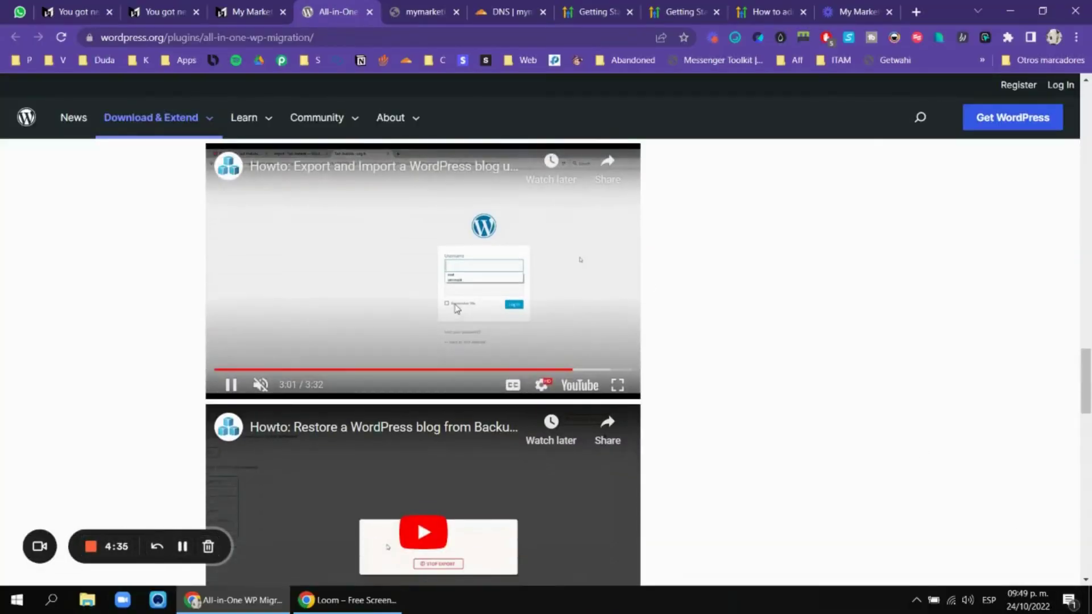
left_click(459, 370)
left_click(430, 370)
left_click(480, 369)
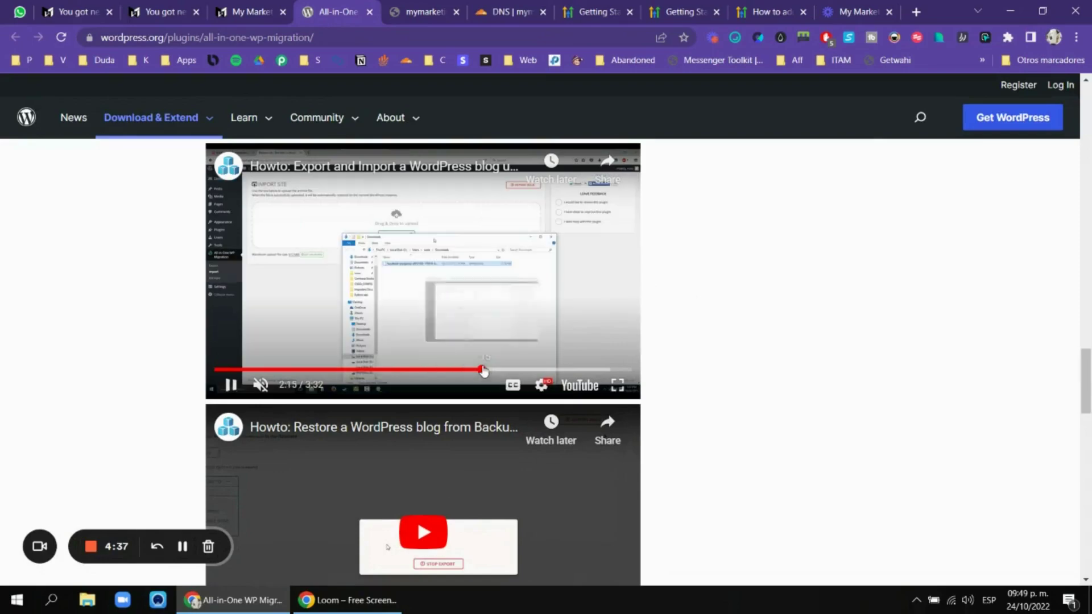
left_click(617, 385)
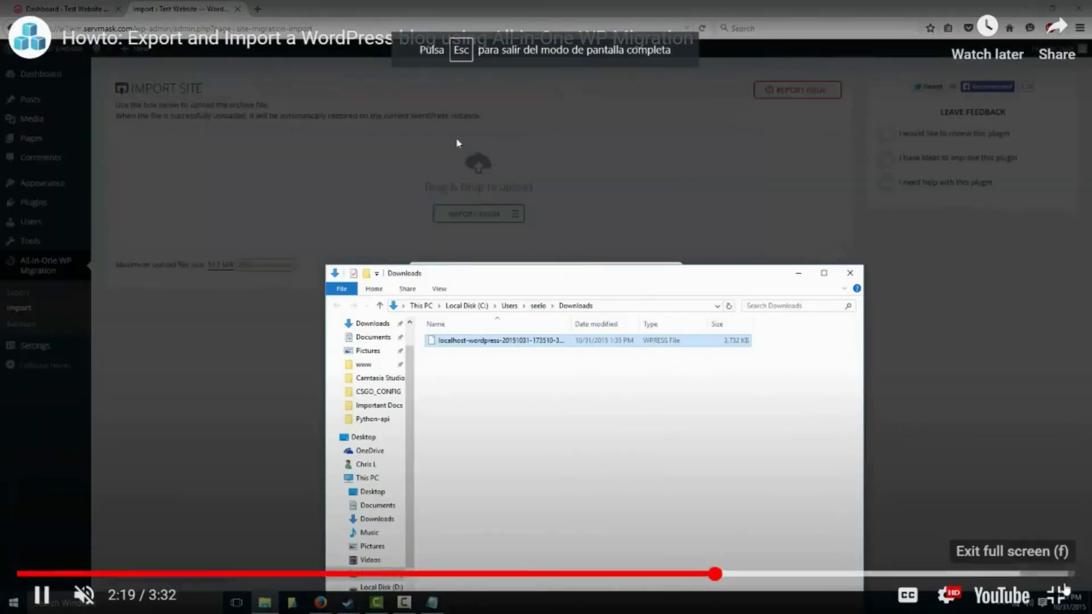
left_click(1055, 596)
scroll(472, 283, "down", 3)
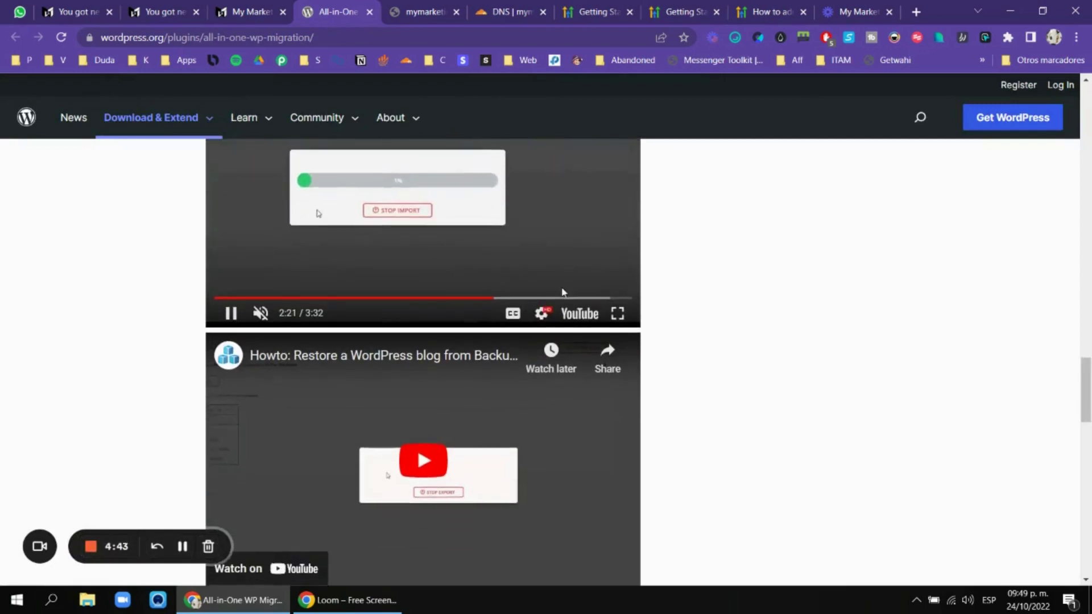
left_click(260, 6)
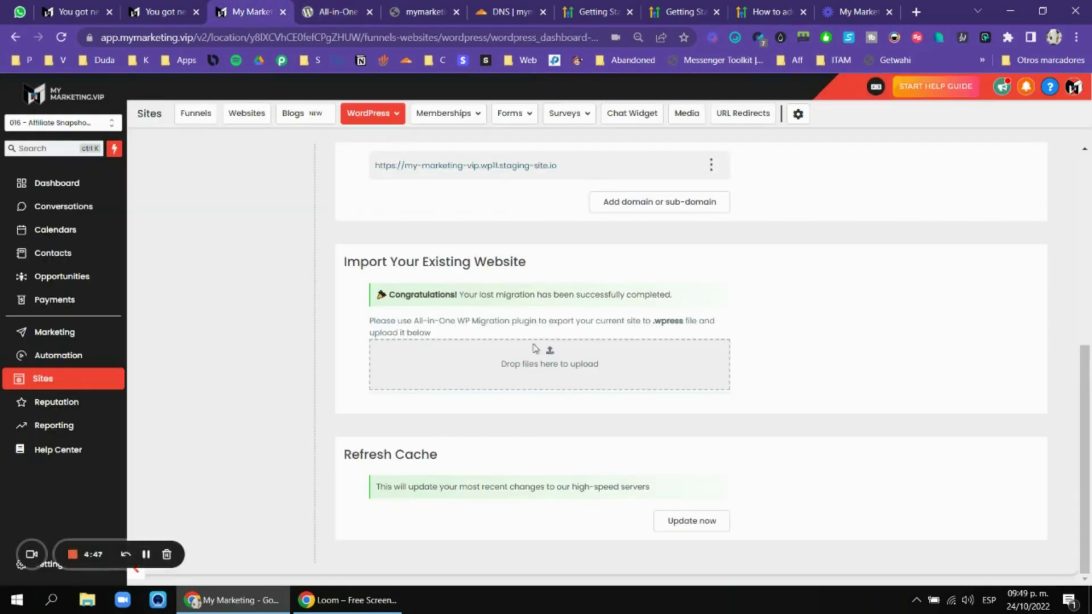
Open the mymarketing.vip admin area and move its tab ahead of the plugin tab.
scroll(569, 341, "up", 2)
scroll(479, 360, "down", 2)
scroll(635, 368, "up", 6)
left_click(433, 246)
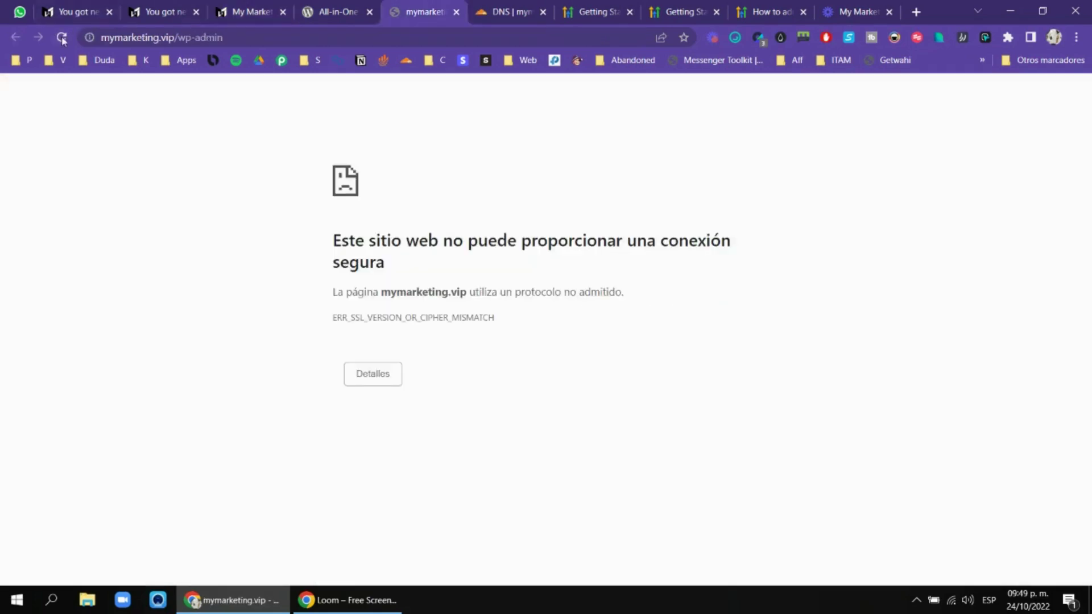
left_click_drag(306, 7, 321, 8)
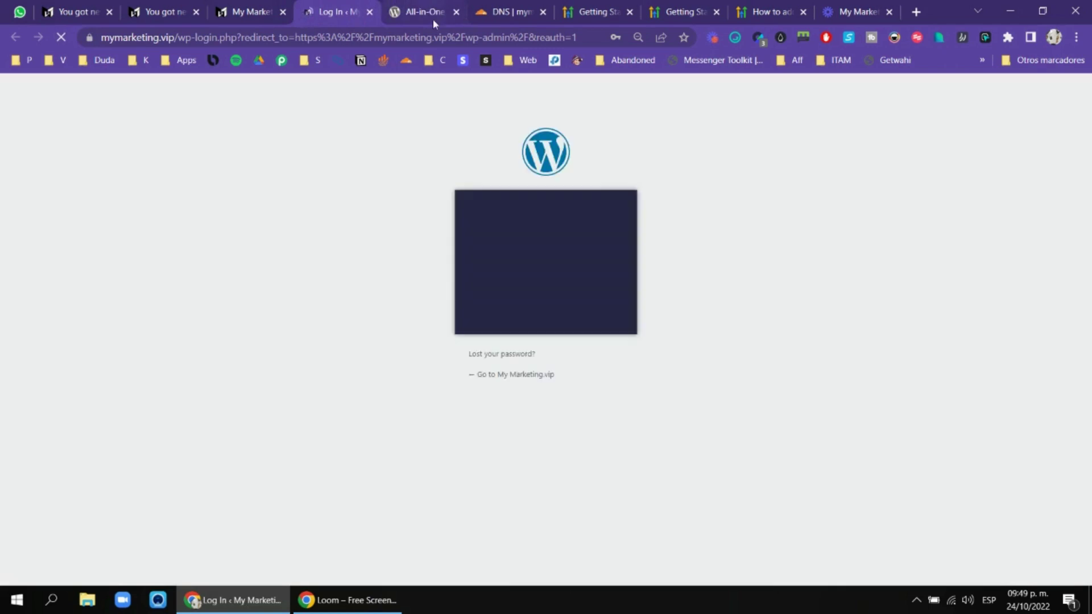
Fill the WordPress login with the saved credentials and close the All-in-One plugin tab.
left_click(569, 232)
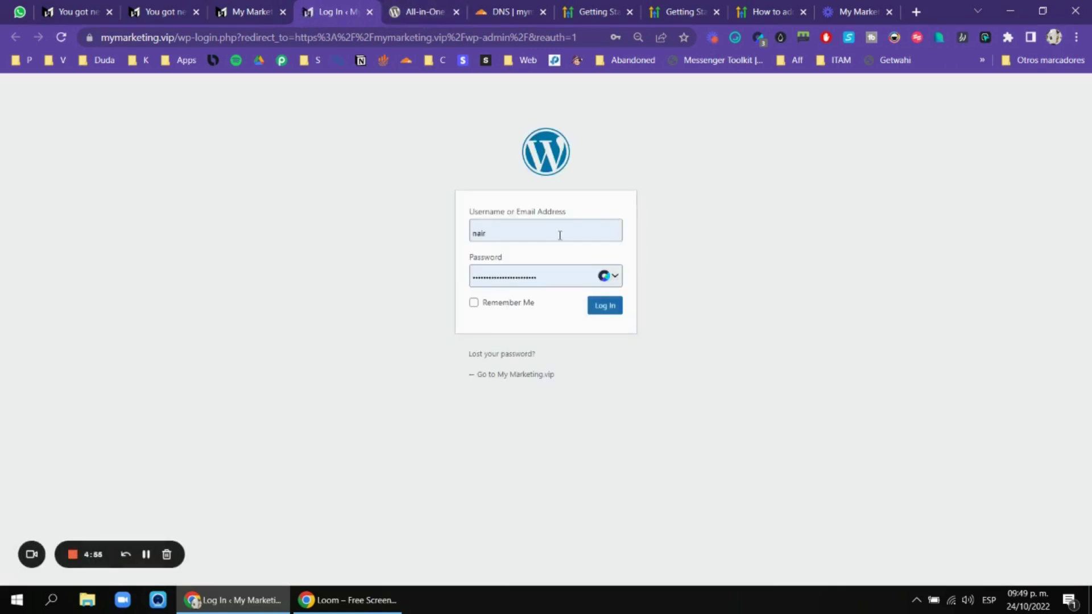
left_click(560, 235)
left_click(524, 232)
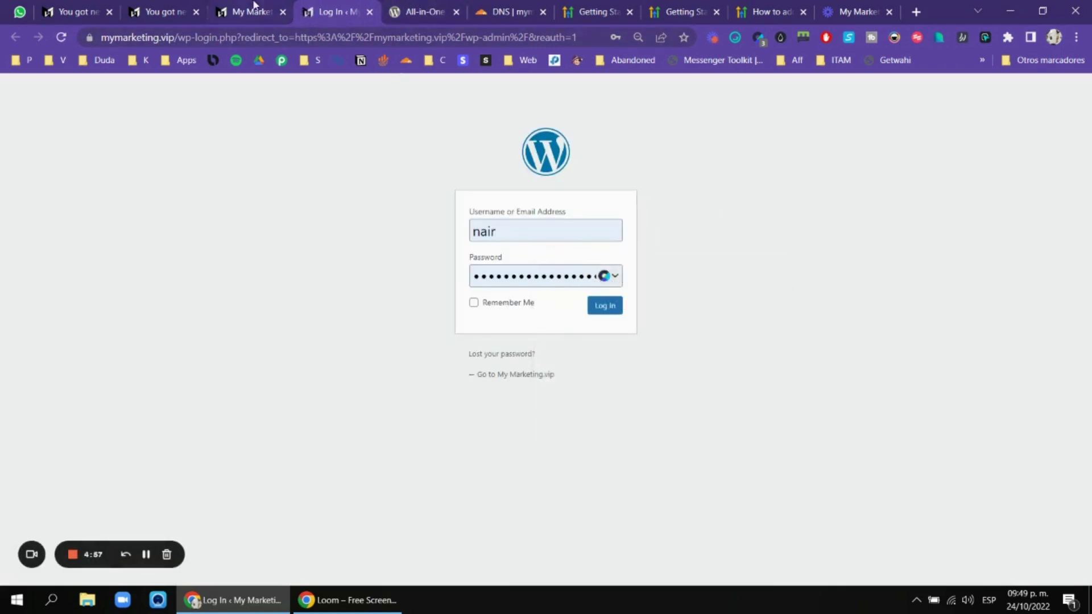
left_click(441, 10)
left_click(457, 11)
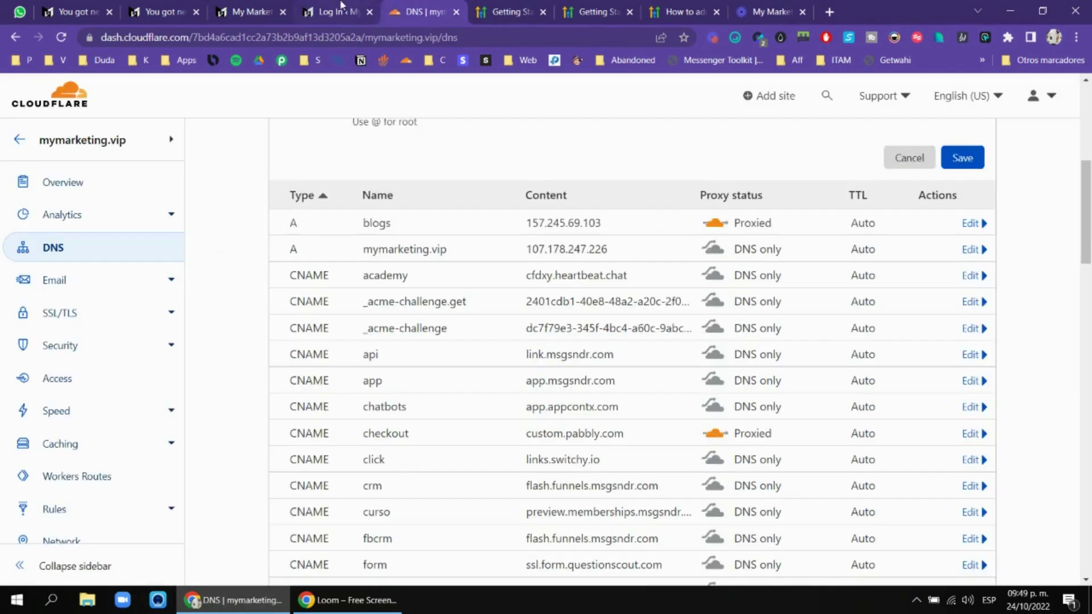
left_click(343, 8)
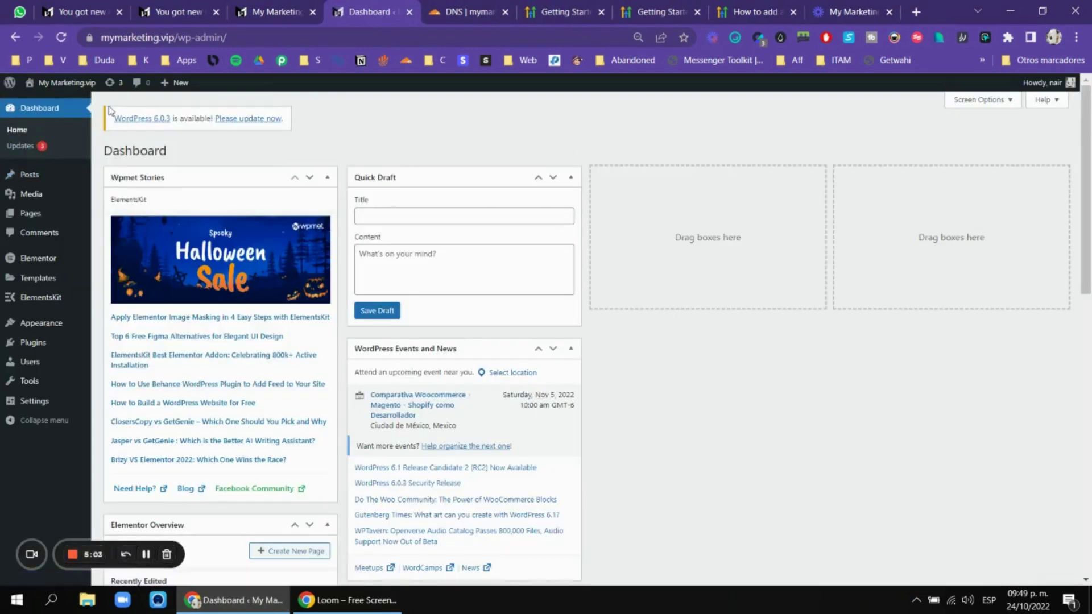
View the Installed Plugins list, then type 'elementskit' into a new browser tab.
mouse_move(36, 260)
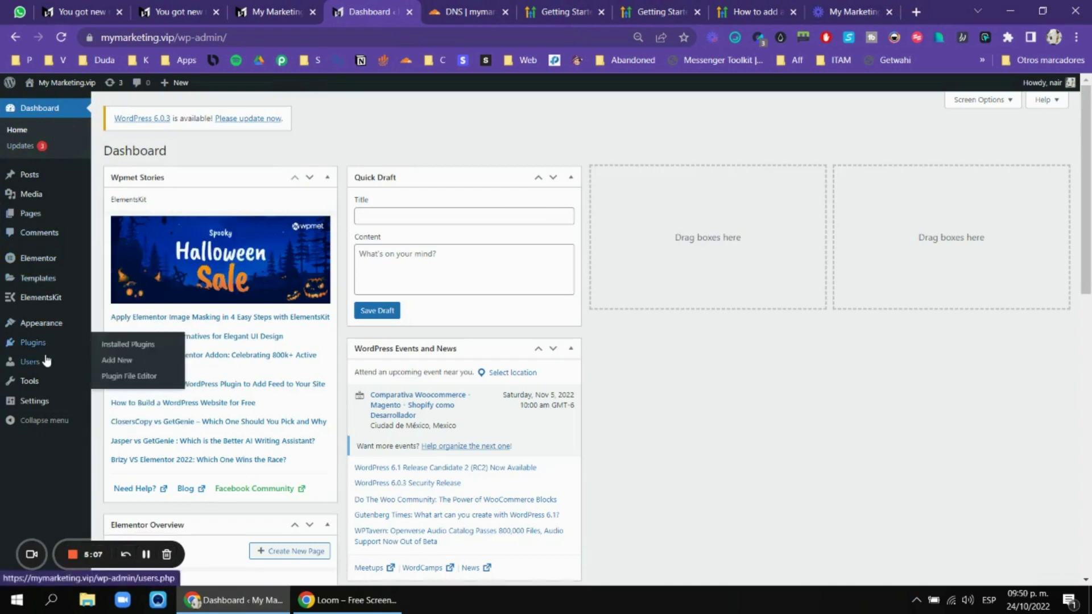
left_click(33, 343)
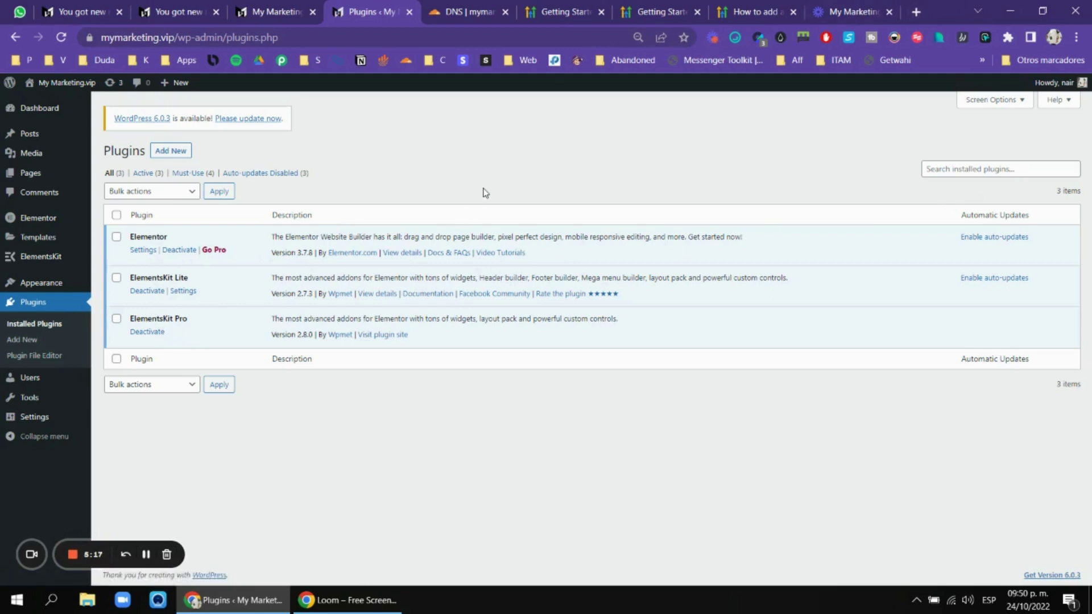
left_click(920, 10)
type("elements")
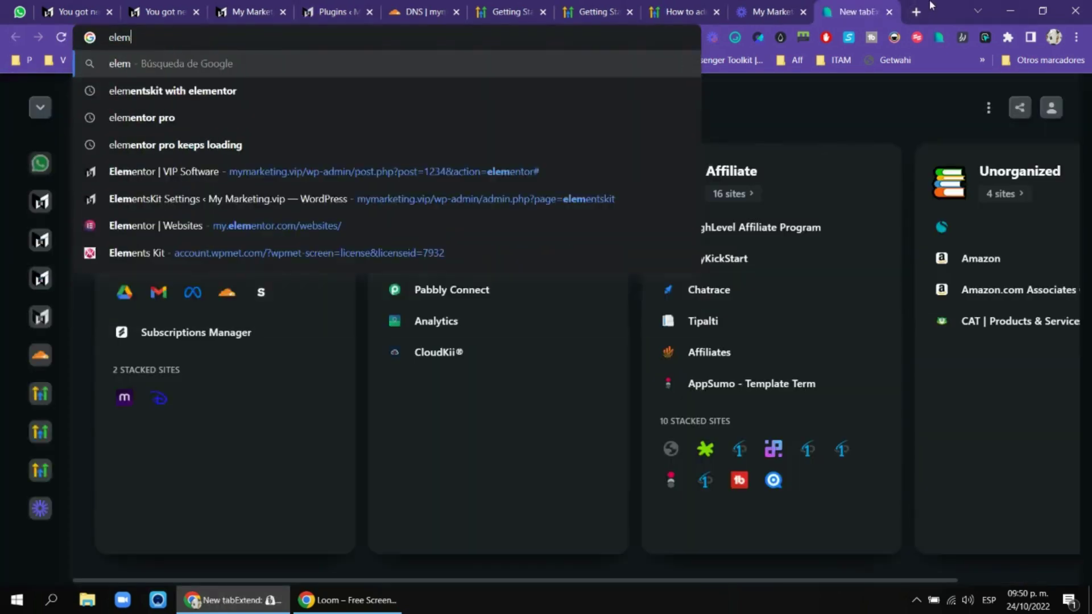
type("k")
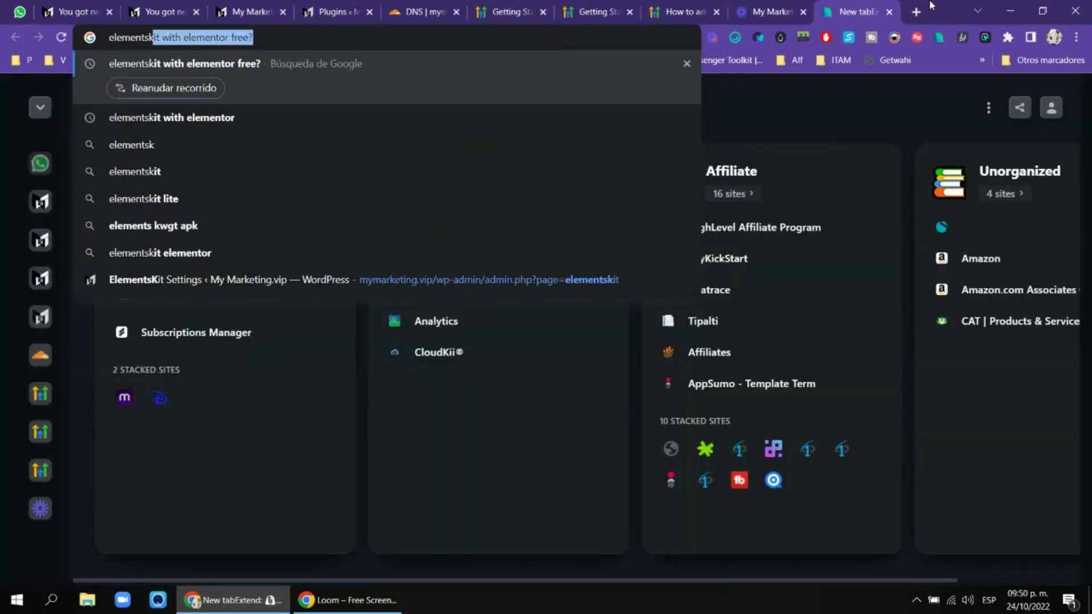
type("it with elem")
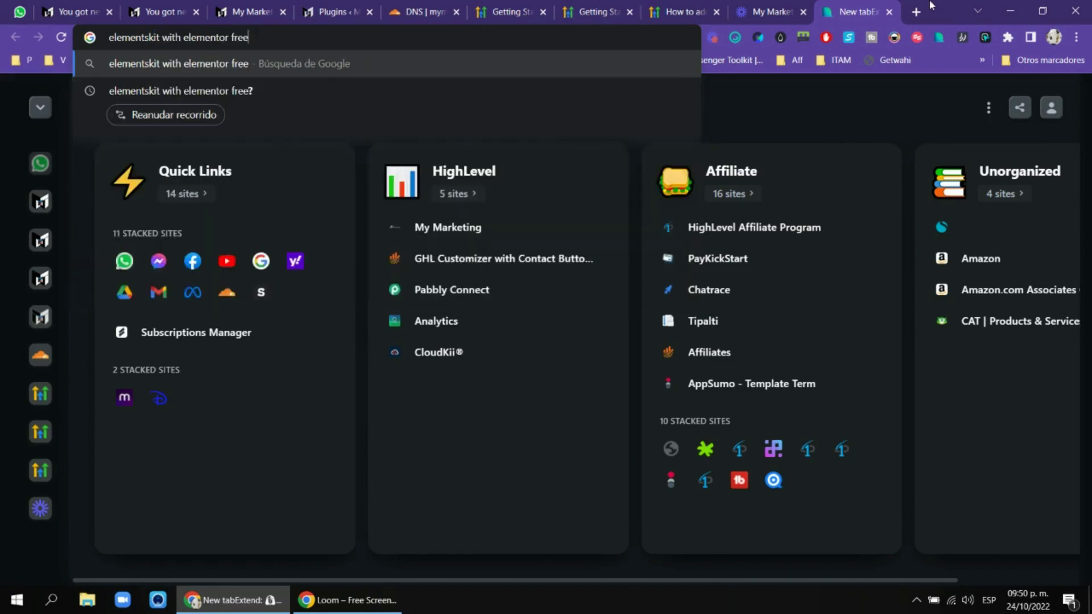
Search Google for 'elementskit' and open the 'Elements - elementskit - Wpmet' result.
key("Delete")
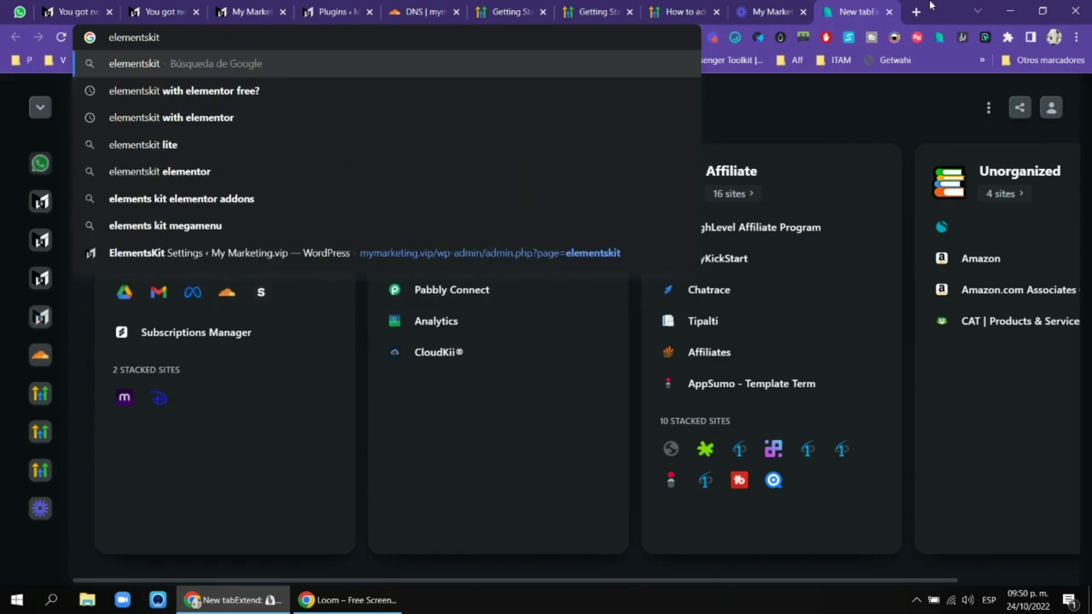
key("Return")
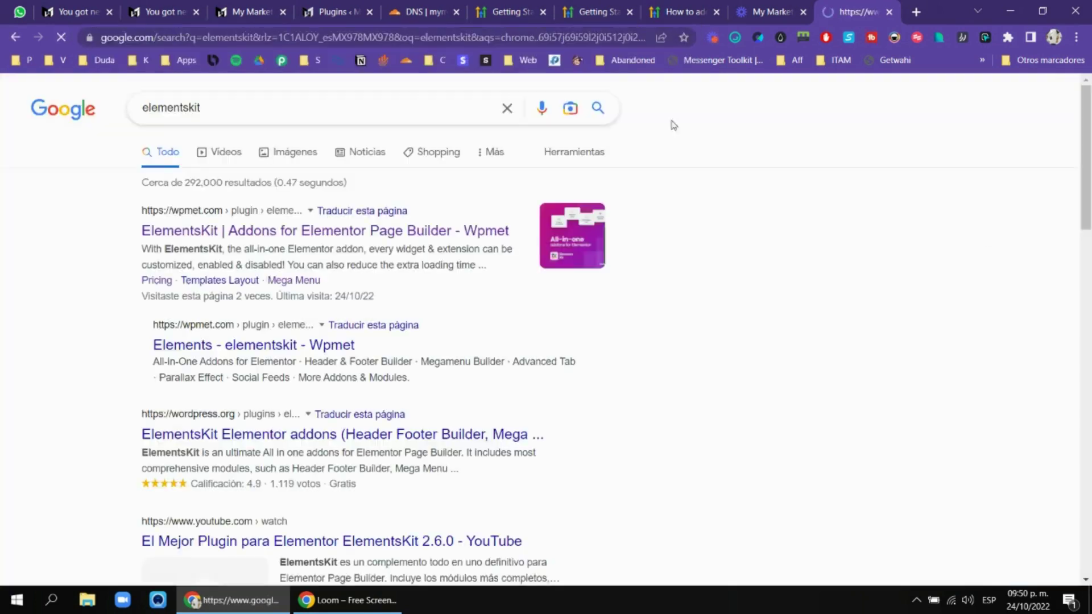
left_click_drag(316, 248, 276, 348)
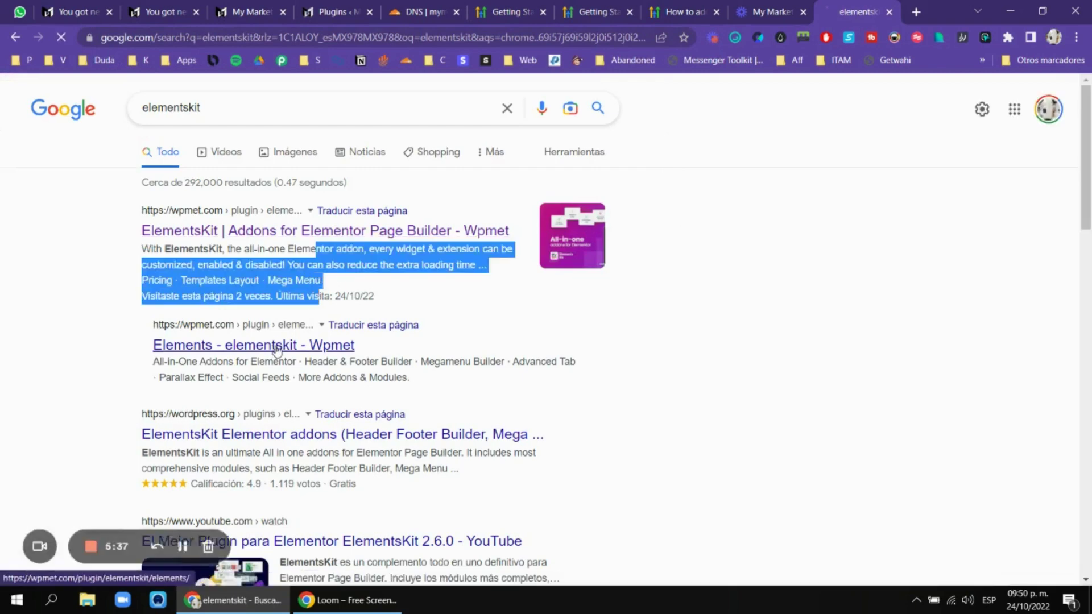
left_click(277, 346)
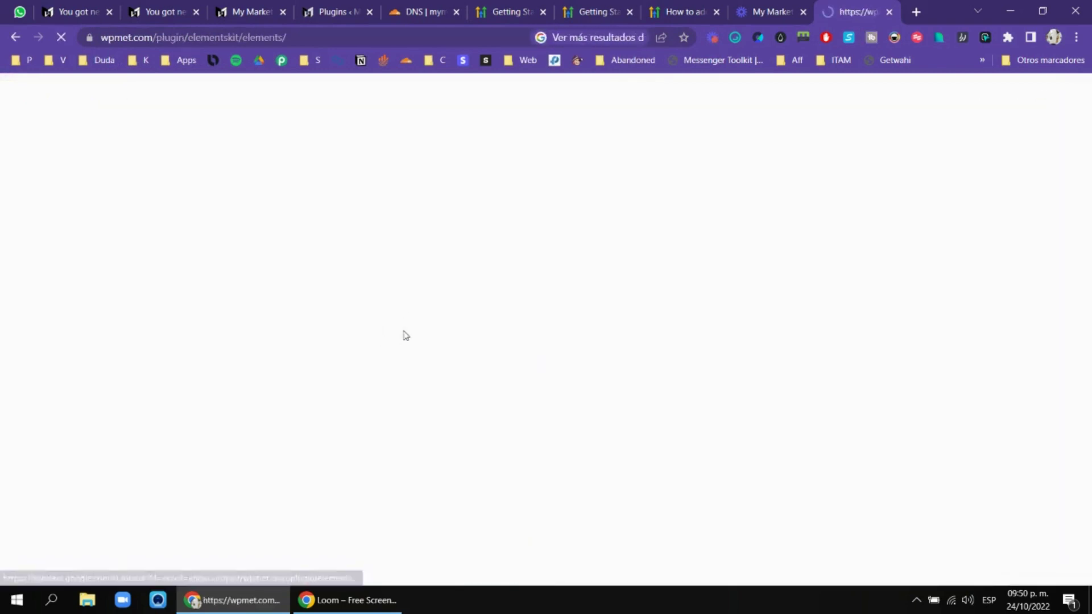
left_click(20, 36)
scroll(296, 210, "down", 3)
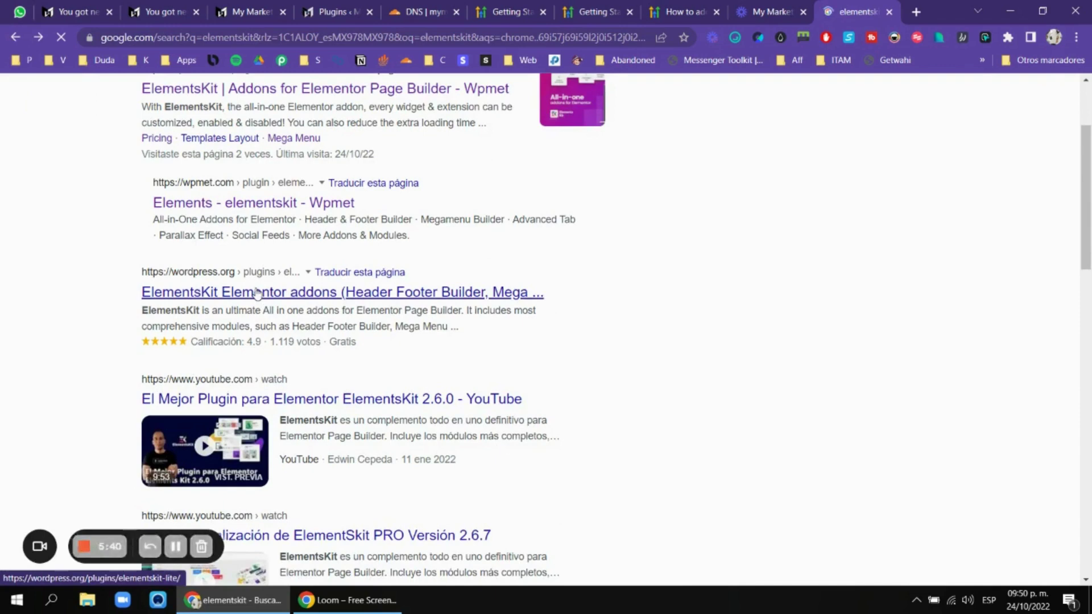
left_click(283, 211)
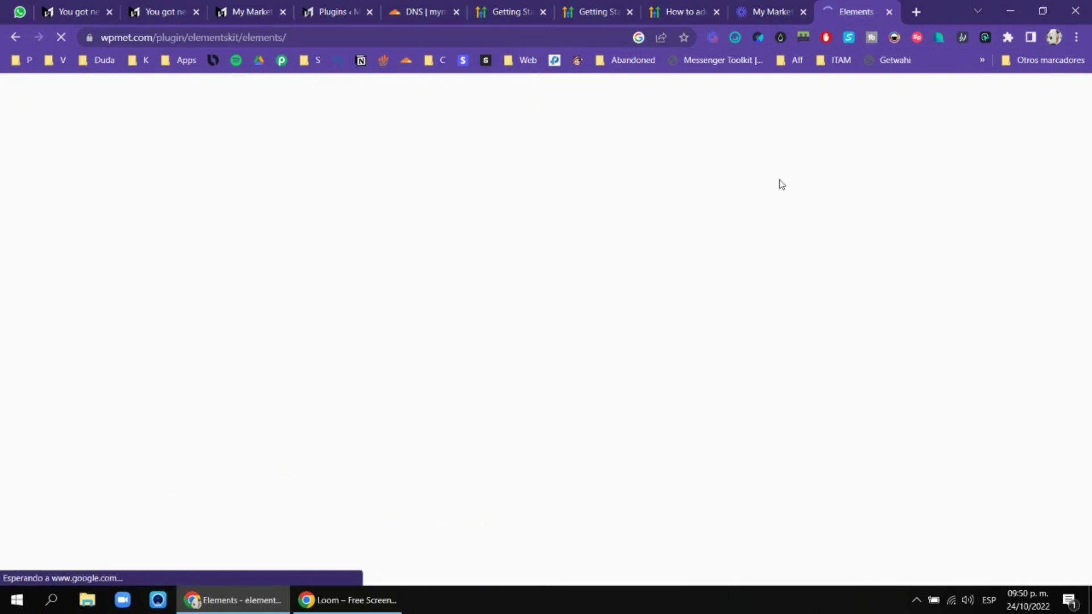
Scroll the wpmet Elements page and its Elements and Features menus, then open ElementsKit pricing.
scroll(755, 224, "down", 7)
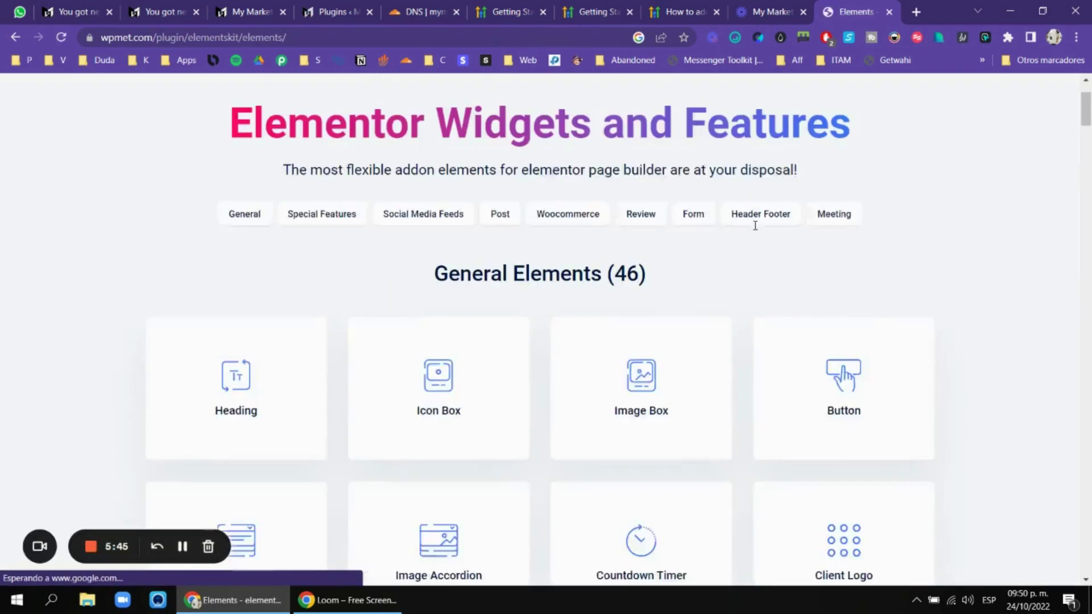
scroll(412, 195, "up", 3)
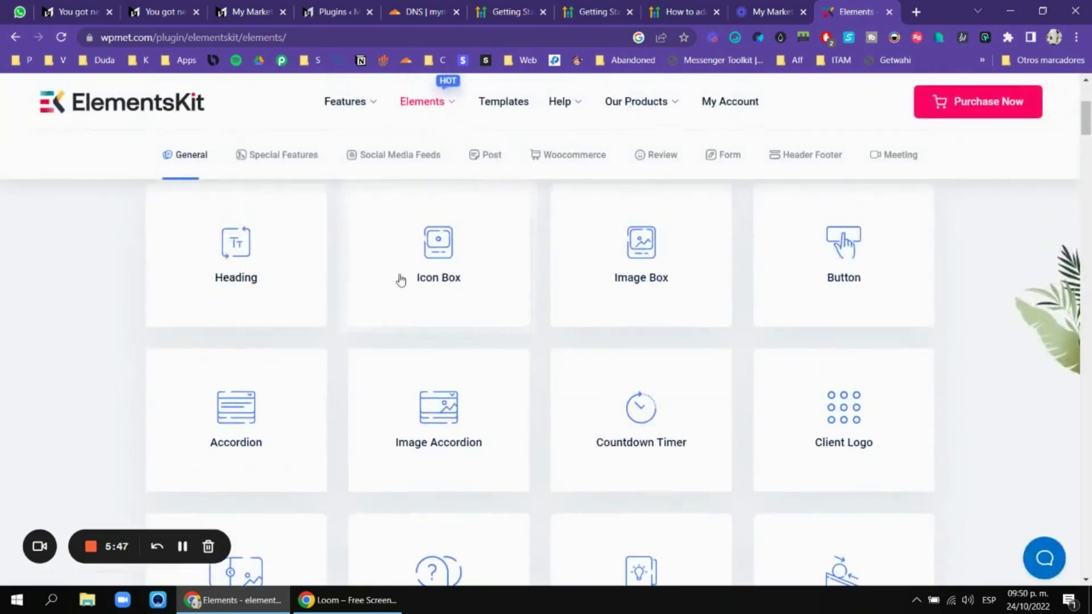
scroll(734, 298, "down", 4)
scroll(721, 285, "down", 6)
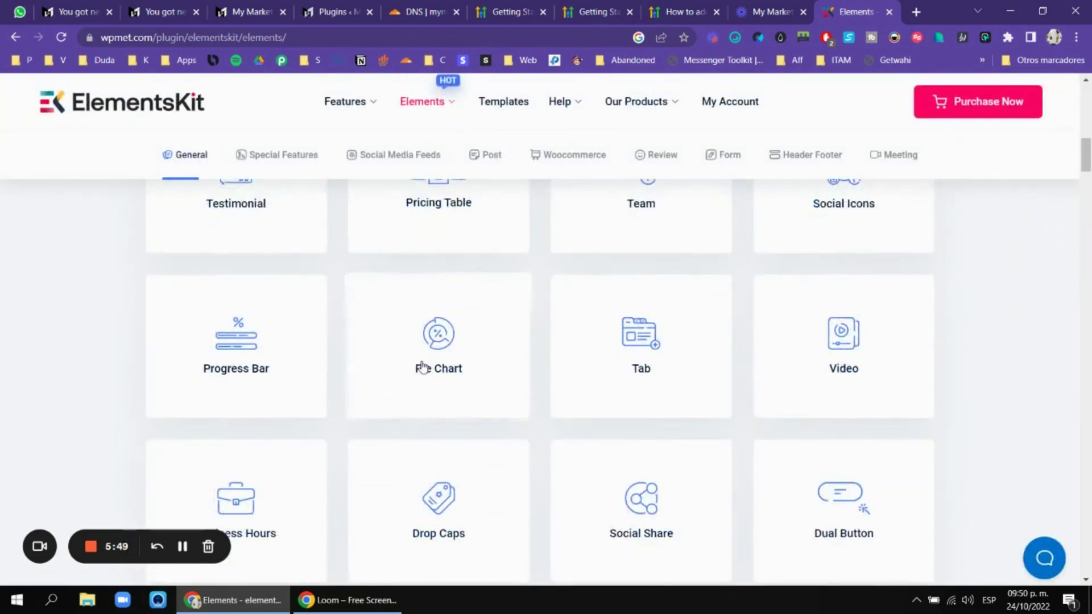
scroll(542, 320, "down", 9)
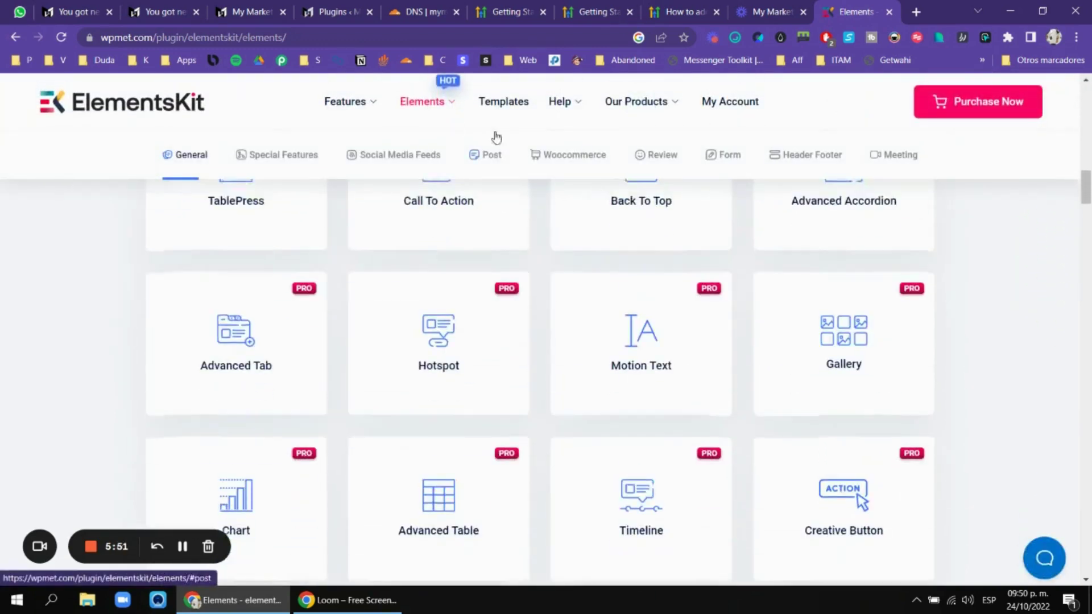
mouse_move(416, 113)
mouse_move(356, 110)
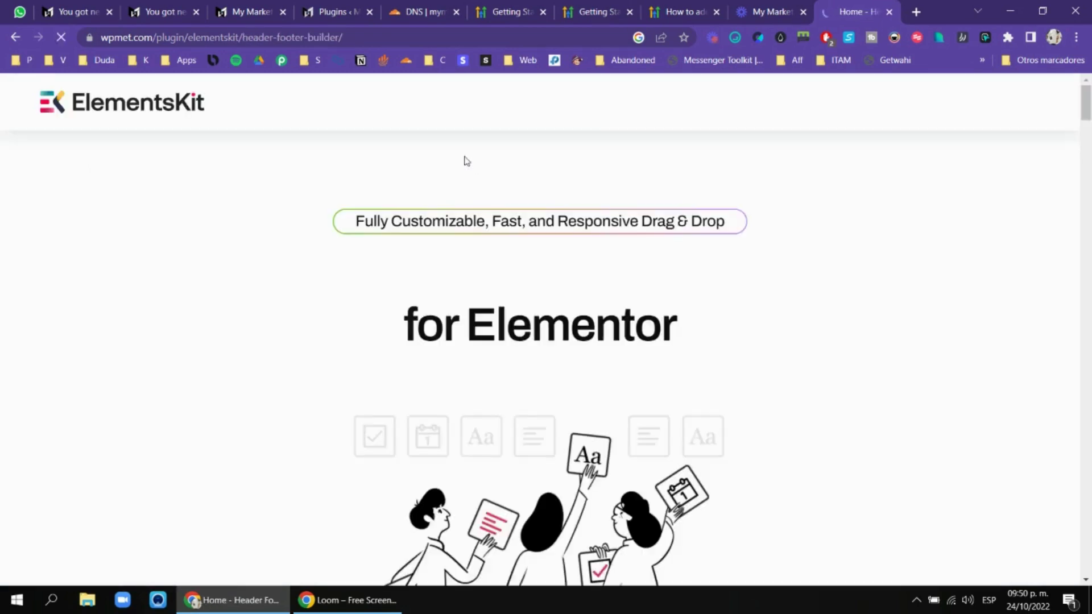
scroll(649, 229, "down", 15)
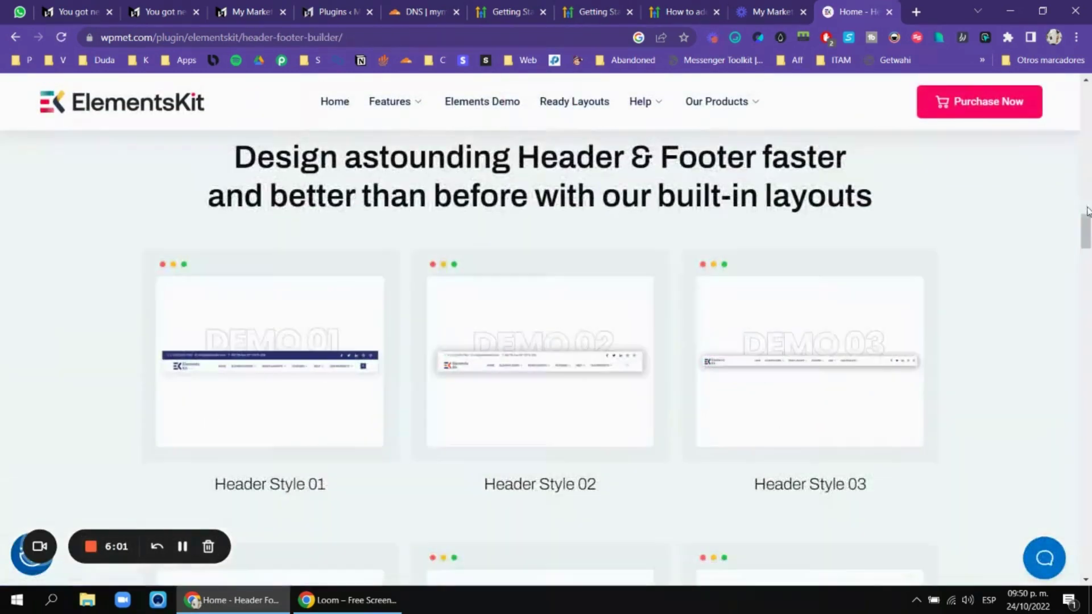
left_click_drag(1088, 212, 1088, 251)
left_click(537, 254)
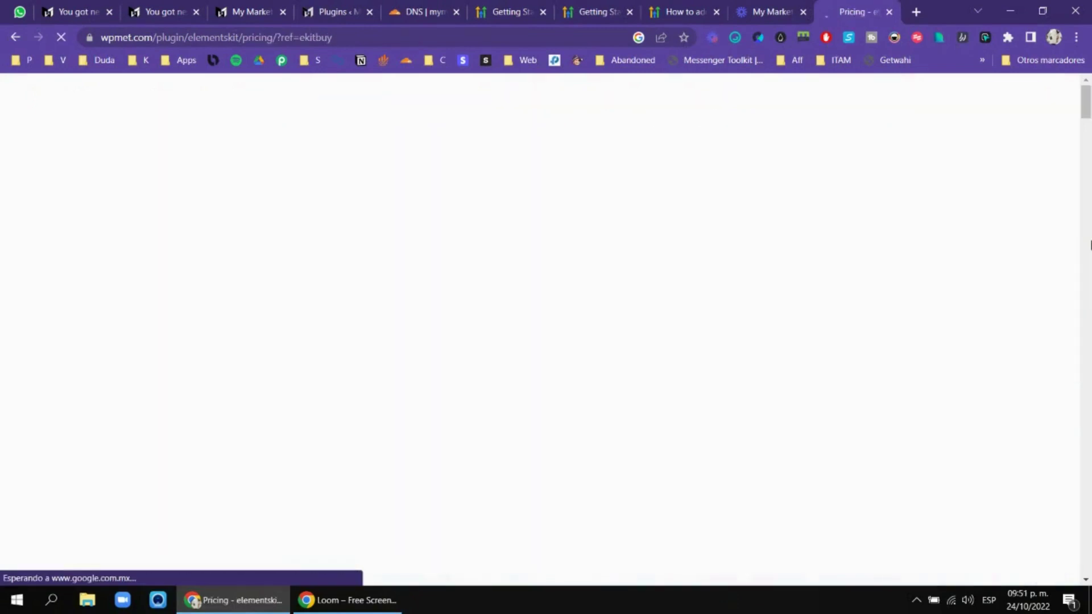
Highlight the Personal ($31.2), Professional ($60.9) and Agency ($113.4) plan prices.
scroll(628, 256, "down", 6)
scroll(568, 263, "up", 2)
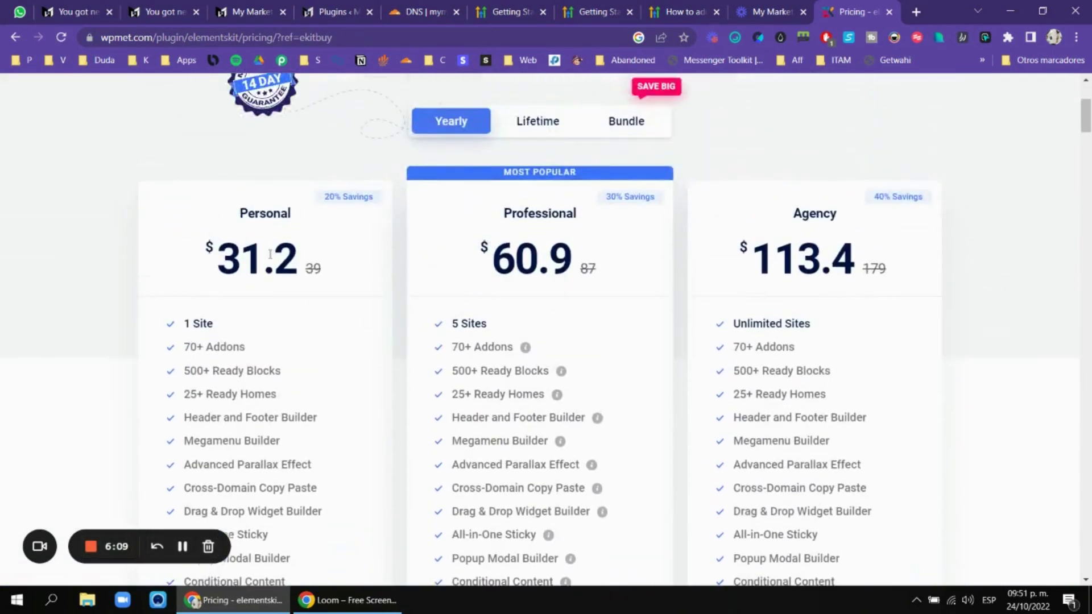
double_click(226, 262)
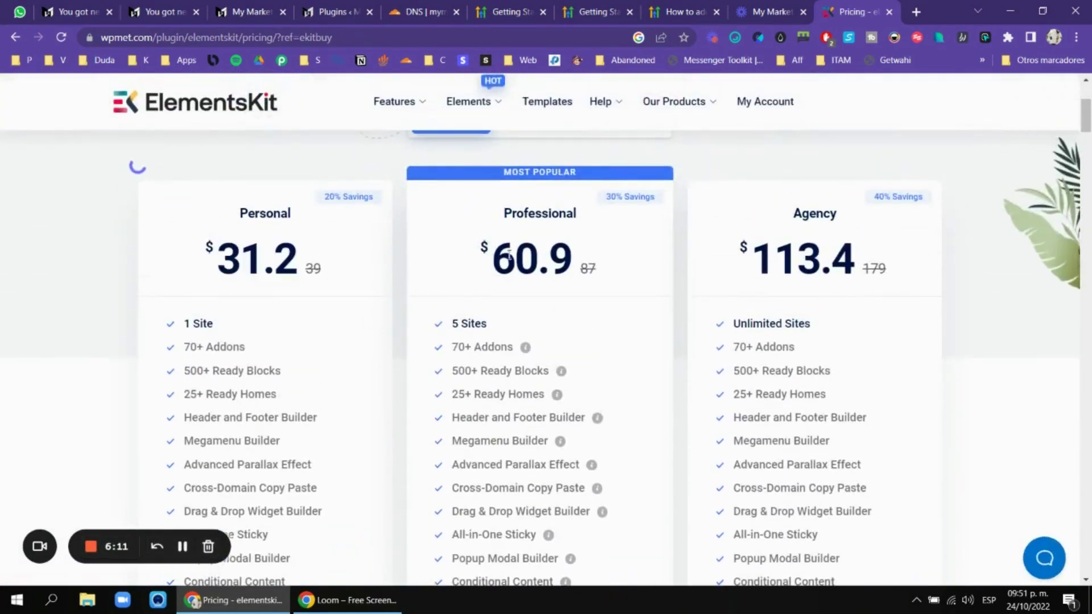
left_click_drag(492, 259, 575, 257)
left_click_drag(758, 260, 879, 263)
left_click(848, 267)
Highlight the Agency plan's Unlimited Sites feature and scroll through the pricing cards.
scroll(849, 196, "down", 1)
scroll(849, 197, "up", 2)
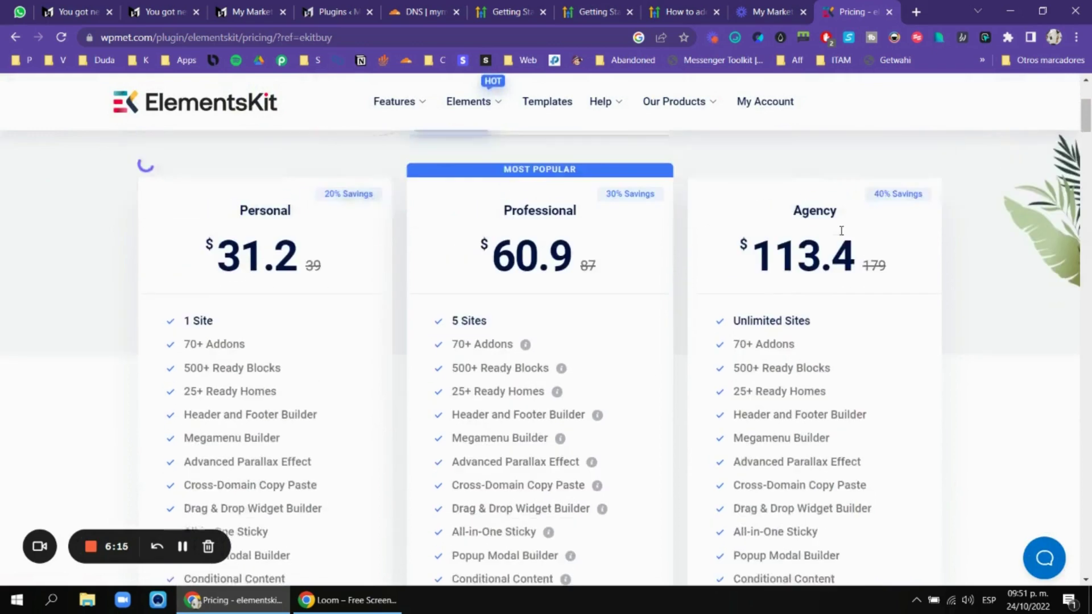
scroll(825, 244, "down", 1)
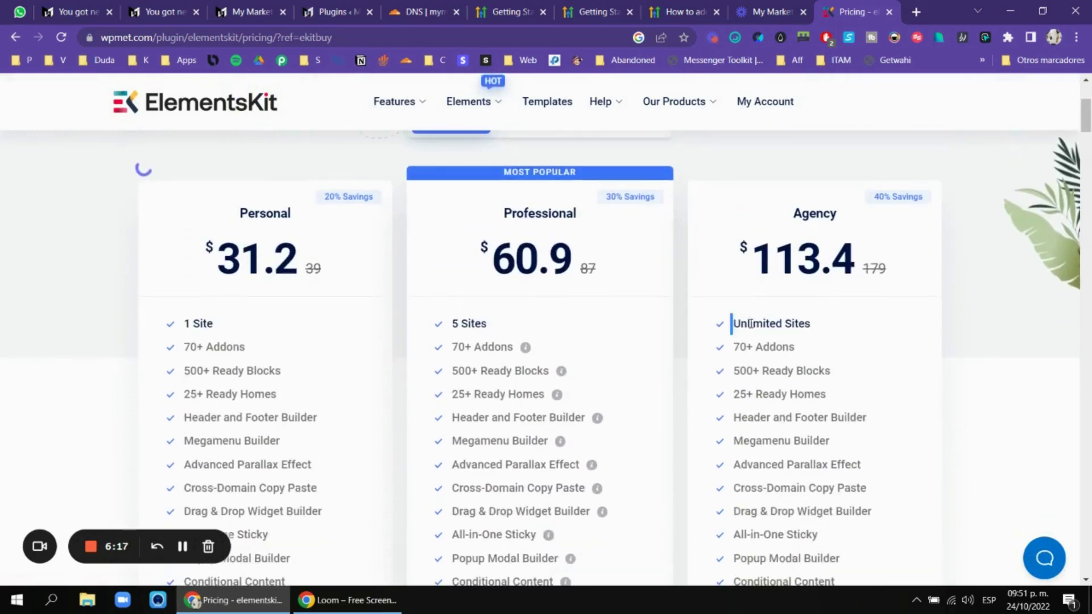
left_click_drag(750, 324, 825, 325)
left_click(817, 320)
scroll(817, 319, "down", 1)
scroll(823, 270, "up", 2)
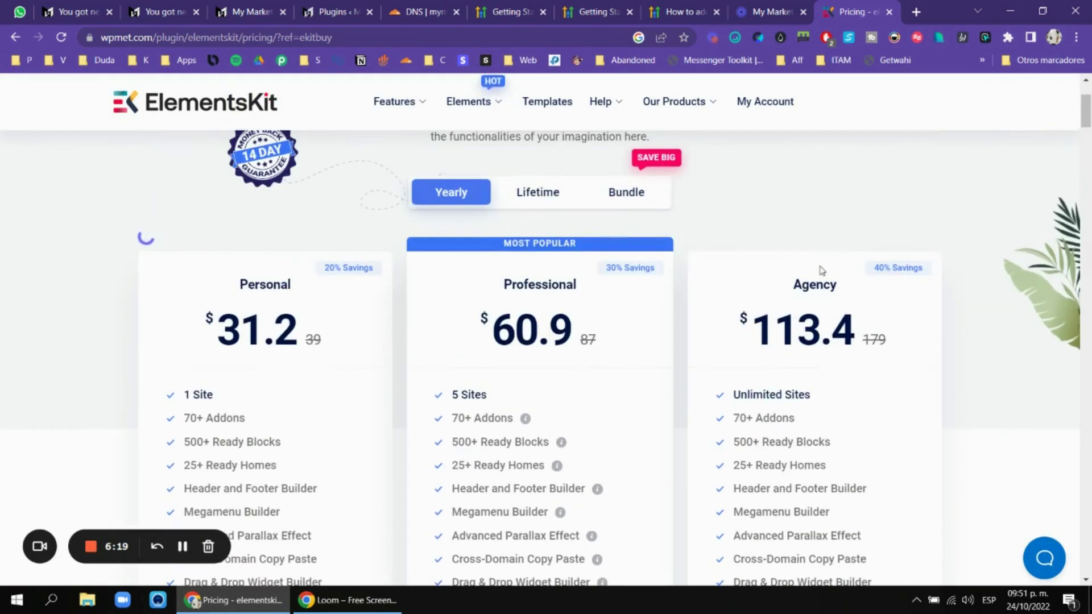
scroll(853, 293, "down", 1)
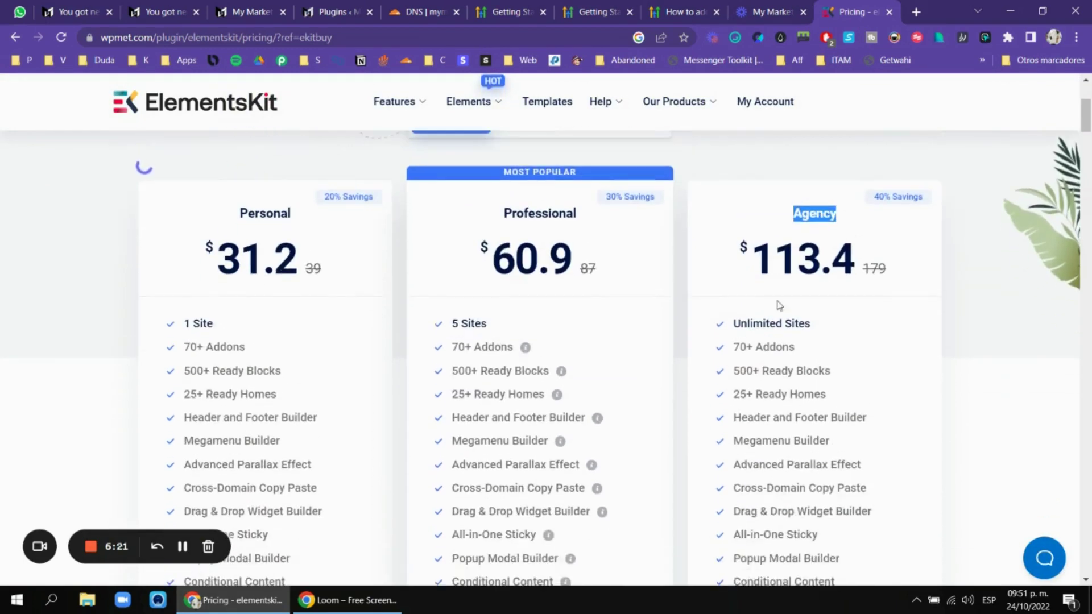
scroll(779, 306, "down", 1)
left_click_drag(733, 252, 816, 257)
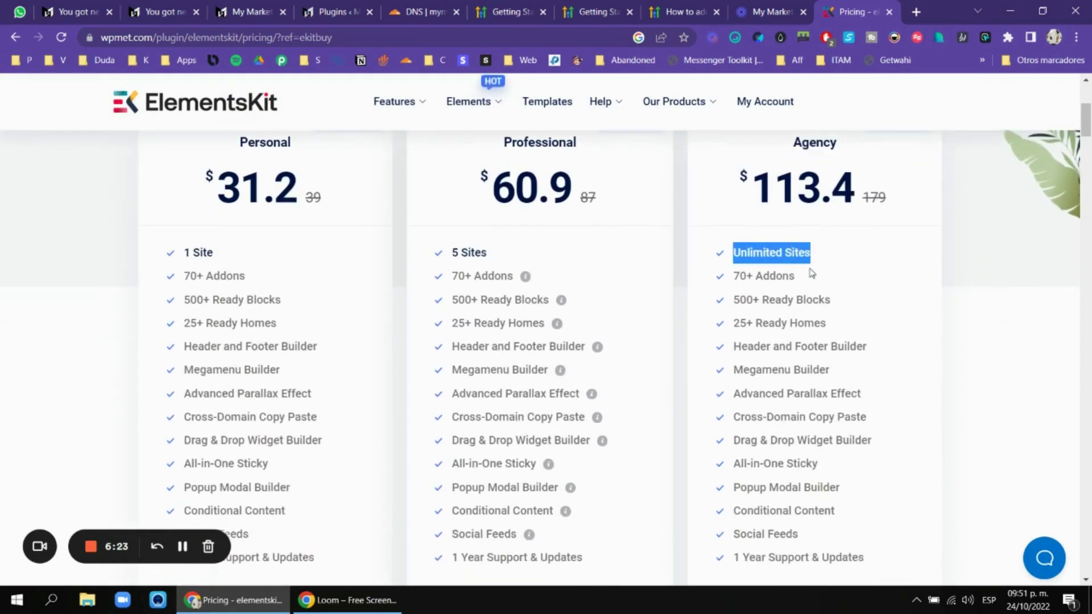
scroll(567, 266, "up", 2)
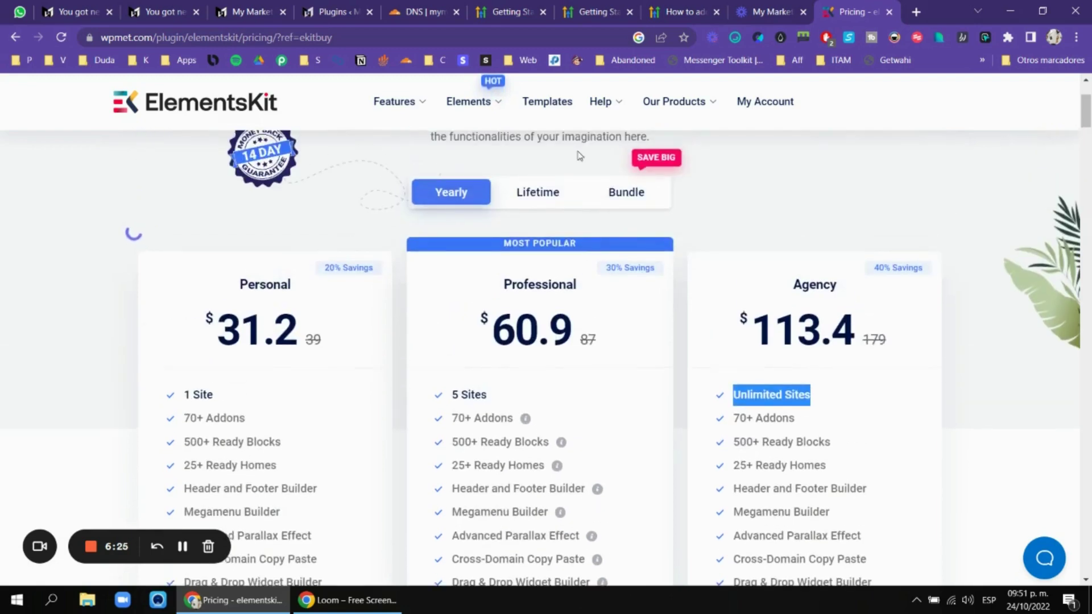
scroll(840, 205, "down", 2)
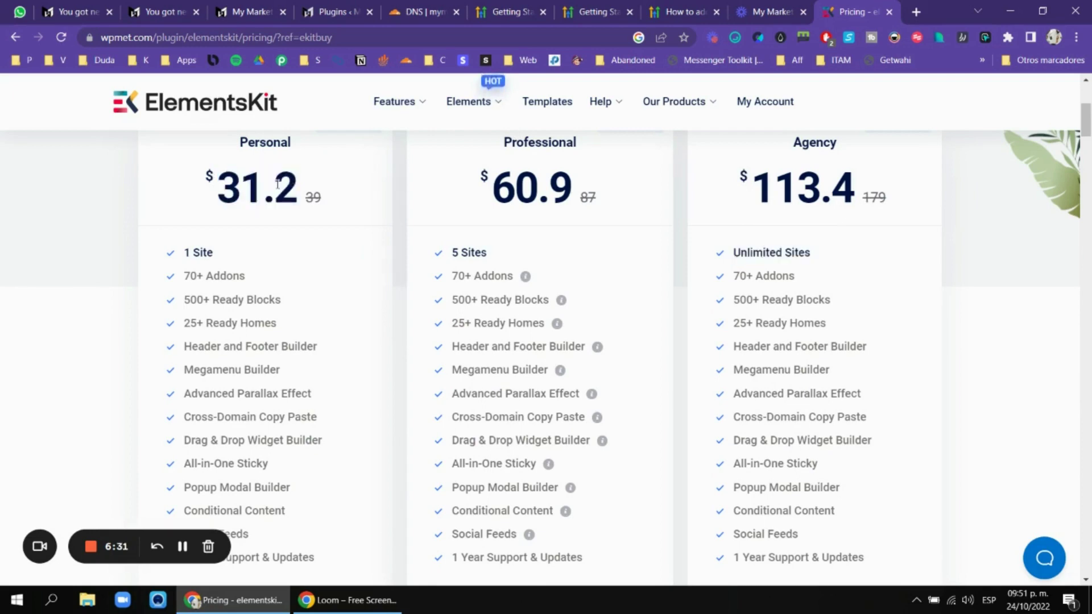
scroll(277, 184, "up", 1)
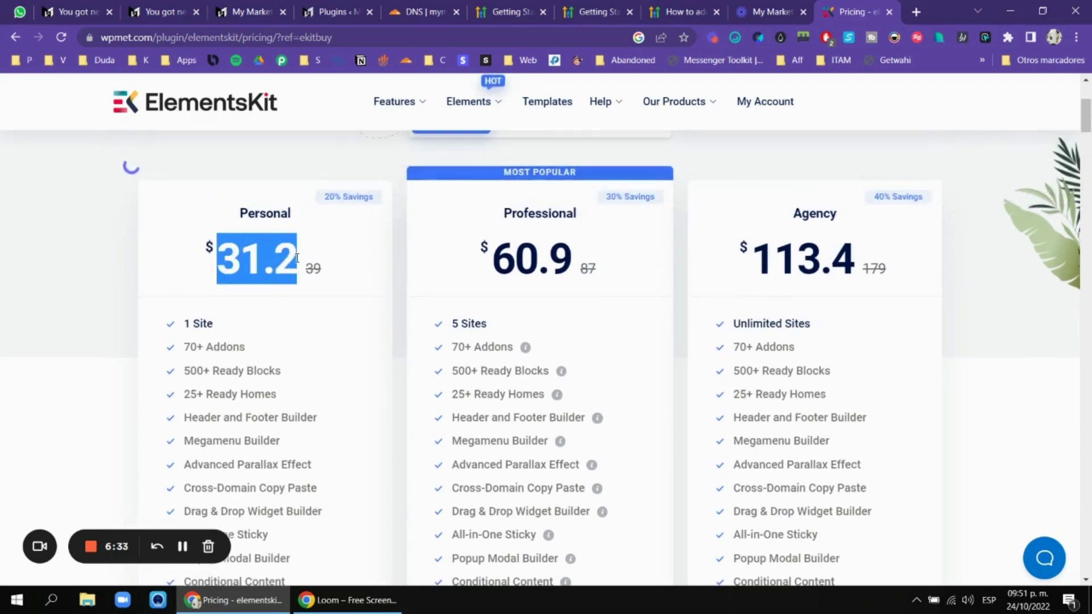
scroll(642, 284, "down", 2)
scroll(864, 251, "up", 1)
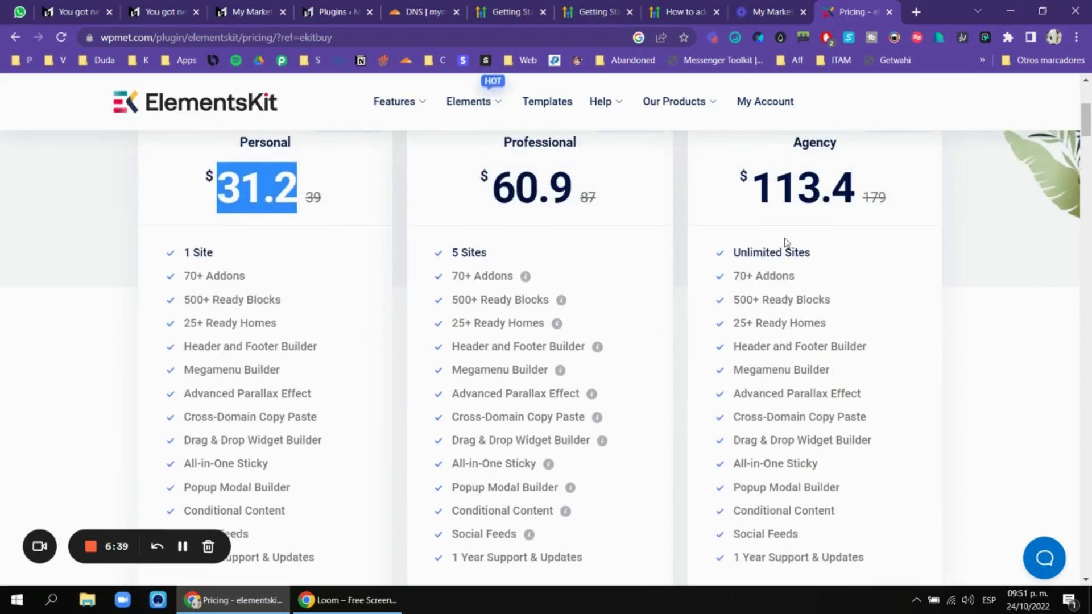
scroll(1079, 288, "down", 10)
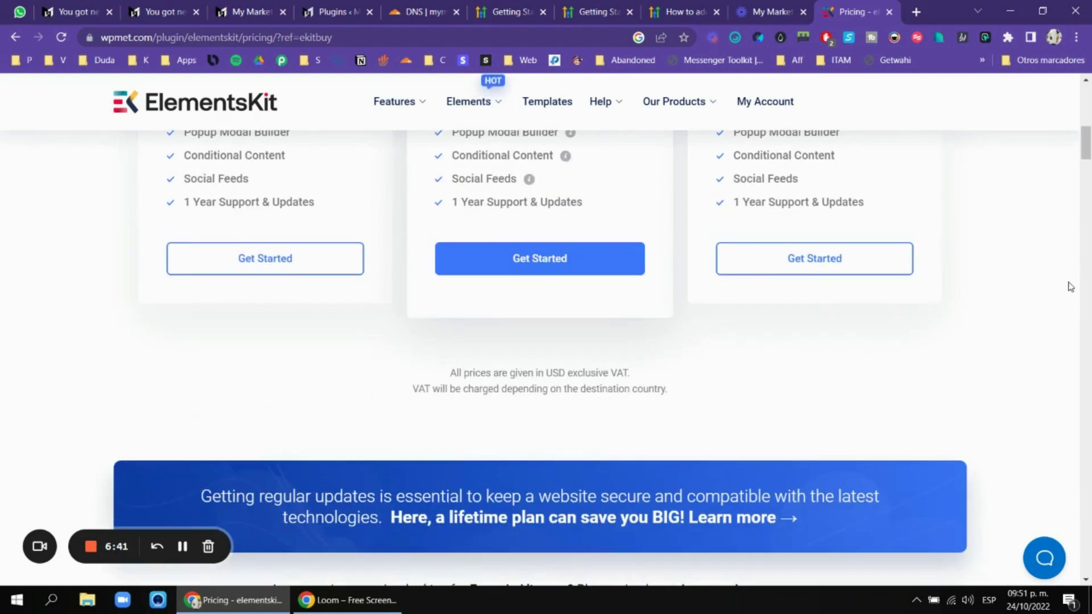
scroll(1070, 287, "up", 10)
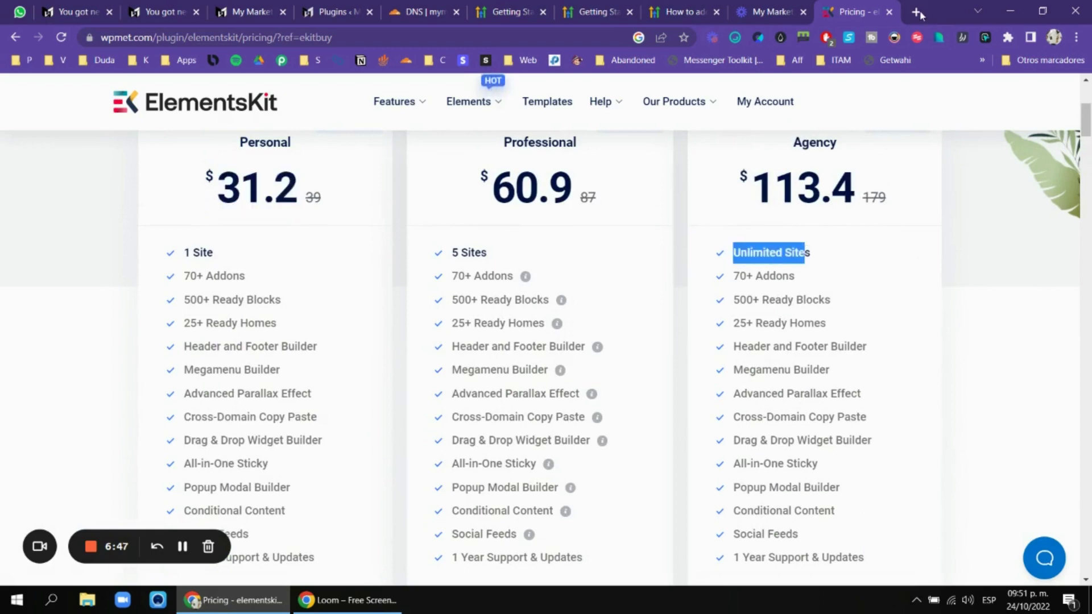
Load the GoHighLevel bonus page in a new tab by autocompleting 'cli'.
left_click(917, 12)
type("cli")
key("Return")
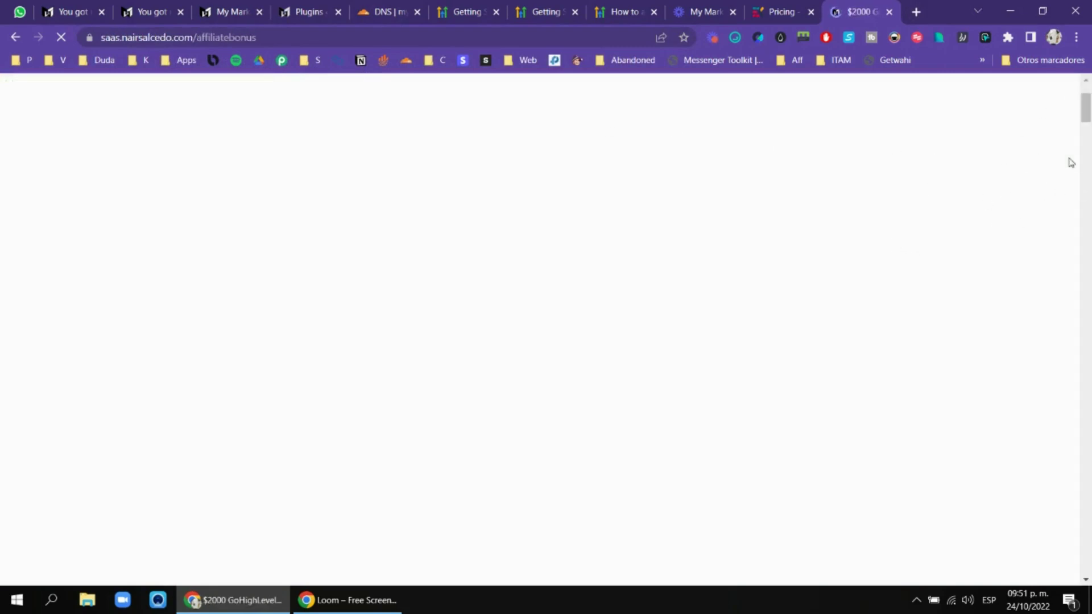
Scroll down through Bonus #1 to #10 on the affiliate bonus page.
scroll(902, 219, "down", 15)
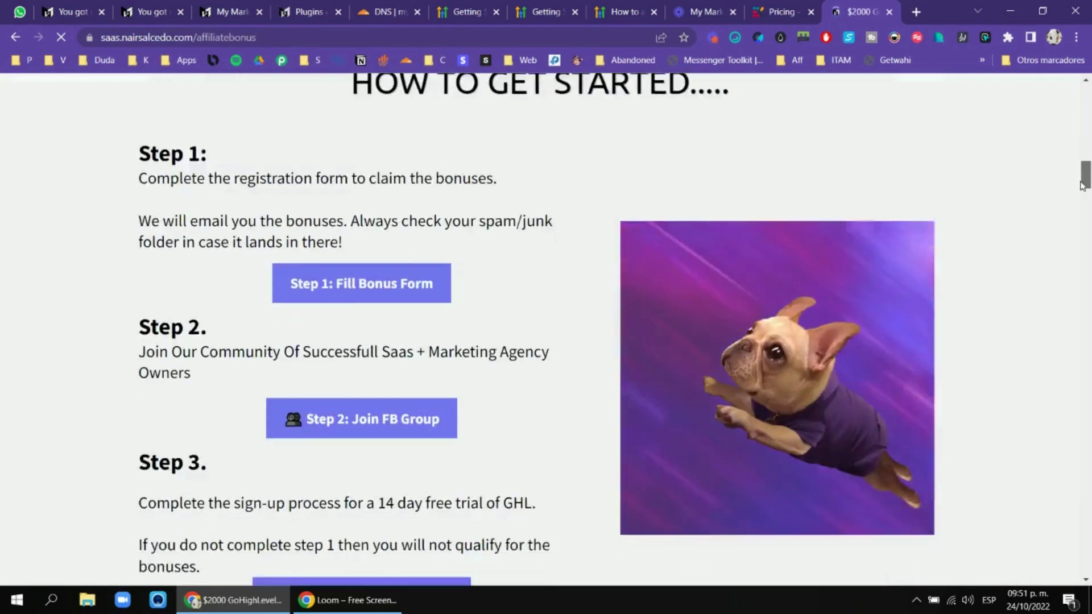
scroll(751, 216, "down", 15)
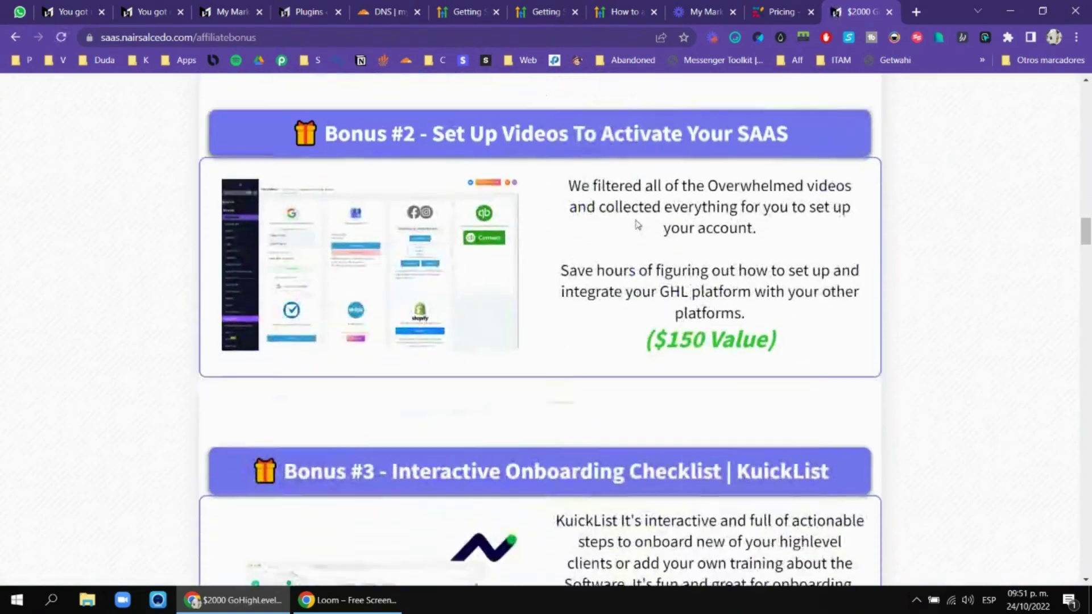
scroll(751, 218, "down", 10)
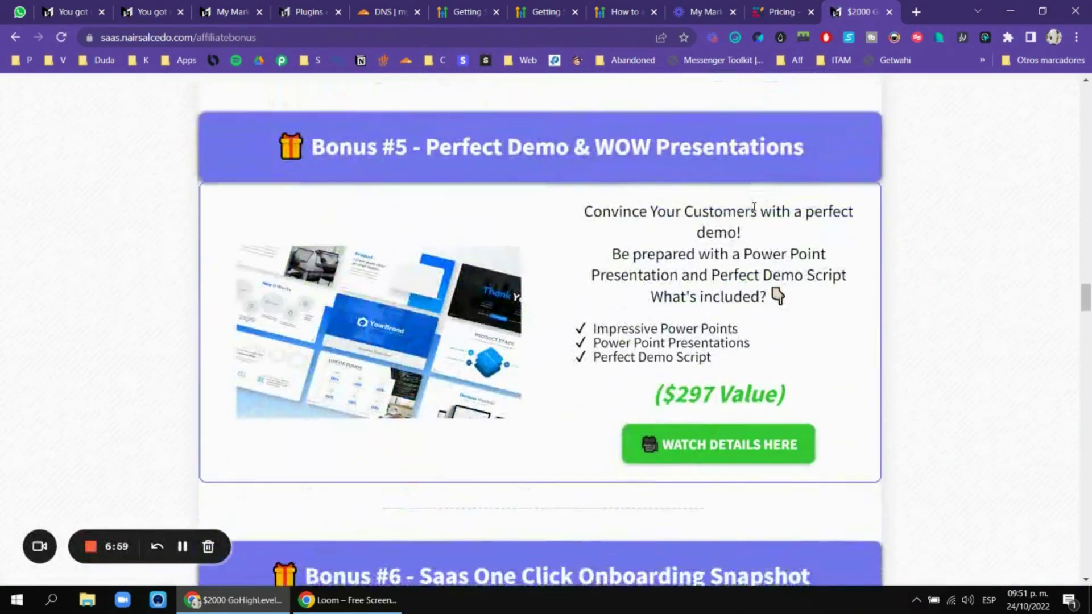
scroll(767, 166, "down", 12)
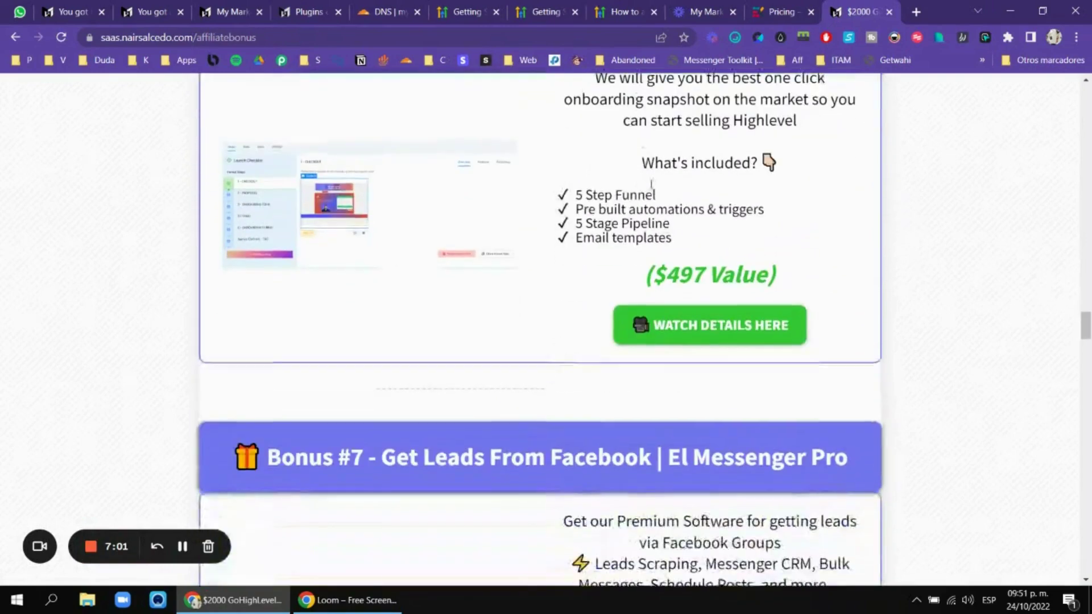
scroll(470, 199, "down", 8)
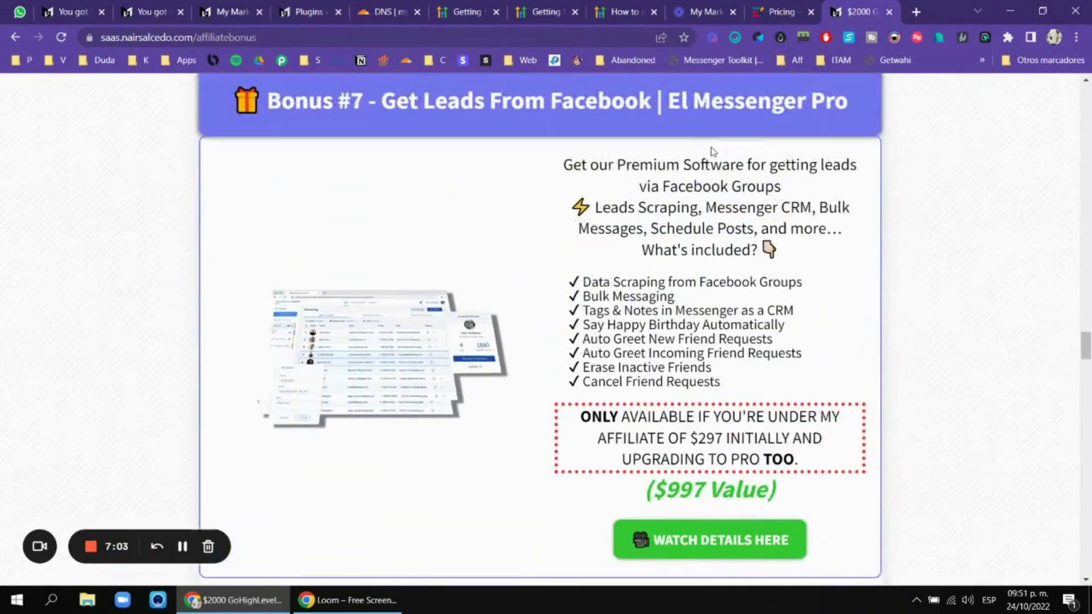
scroll(618, 207, "down", 3)
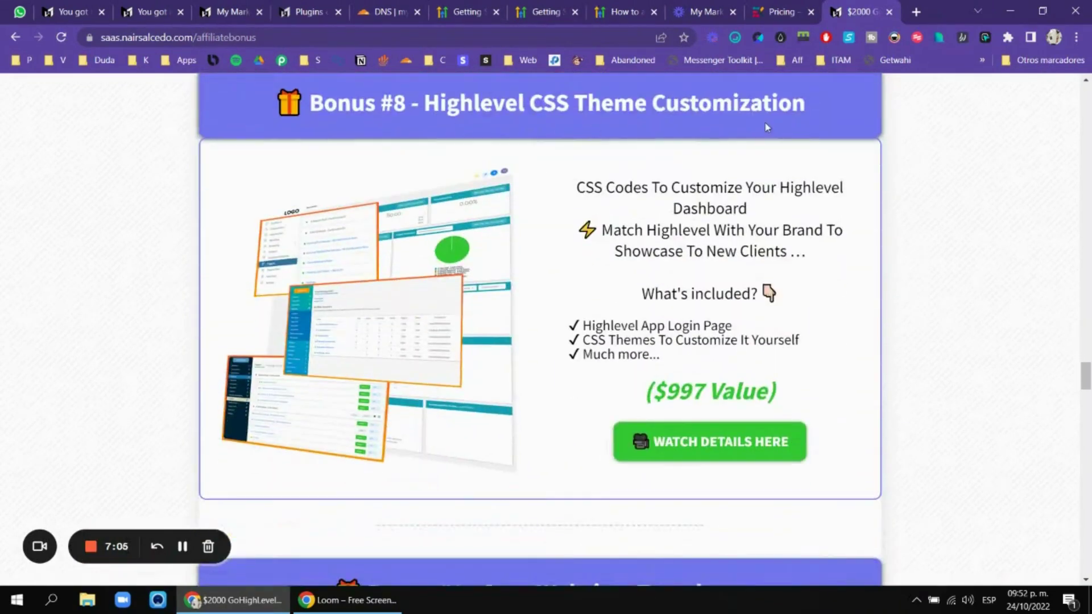
scroll(767, 127, "down", 9)
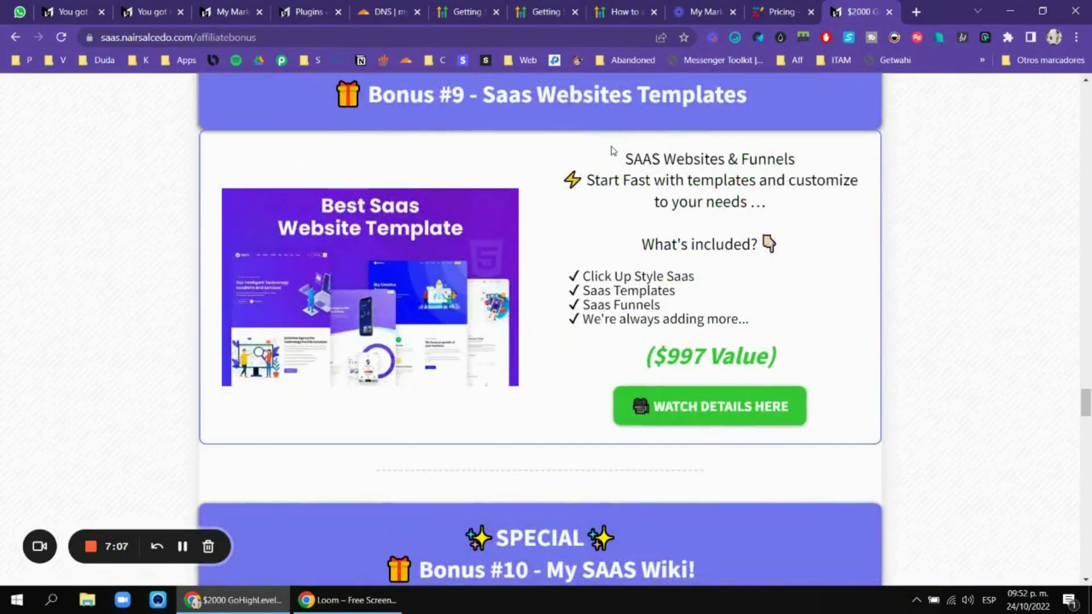
scroll(613, 151, "down", 8)
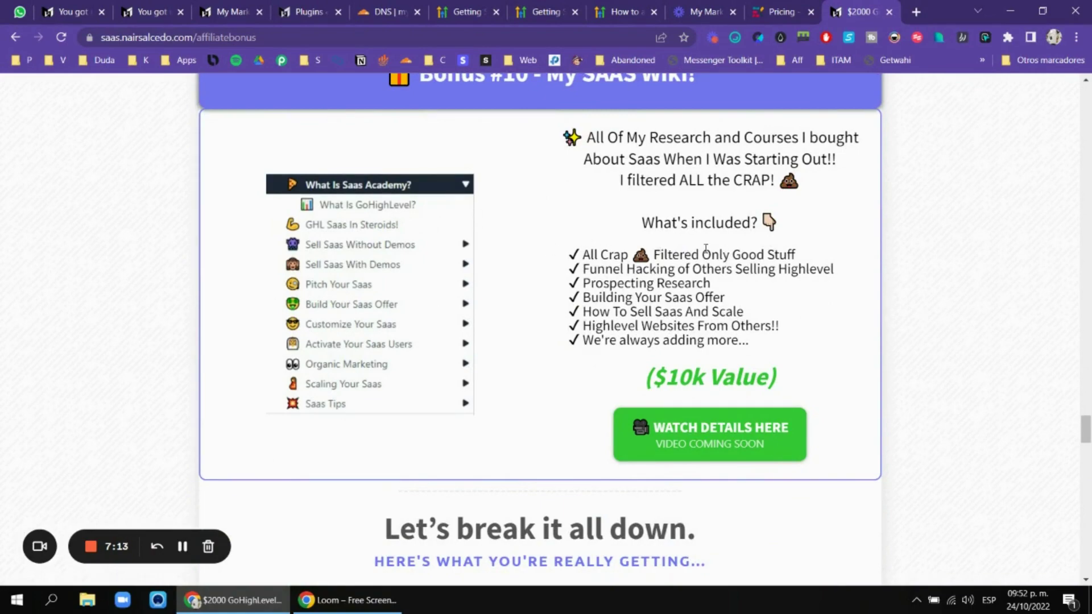
scroll(706, 249, "down", 2)
scroll(778, 254, "up", 4)
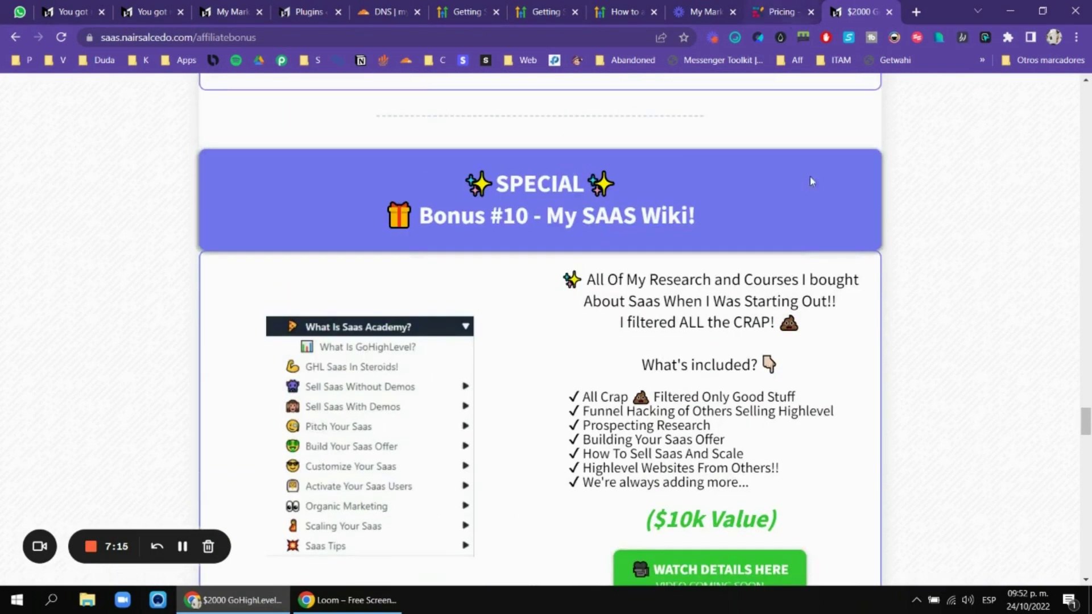
Recheck the ElementsKit pricing tab, then return to the affiliate bonus page.
left_click(775, 7)
scroll(834, 268, "up", 2)
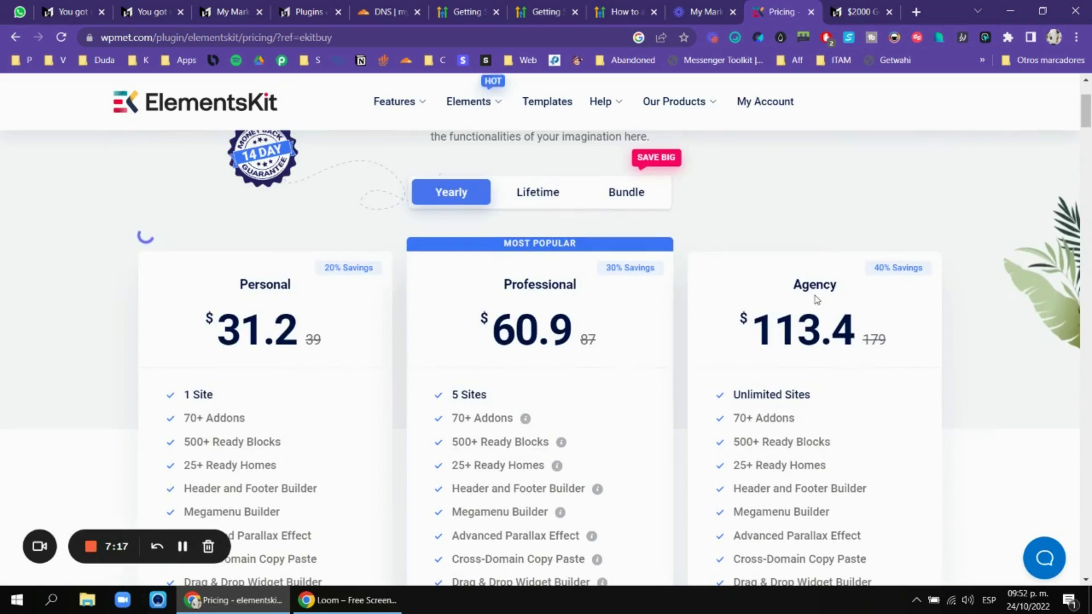
scroll(817, 300, "down", 2)
scroll(817, 294, "up", 1)
scroll(819, 290, "down", 1)
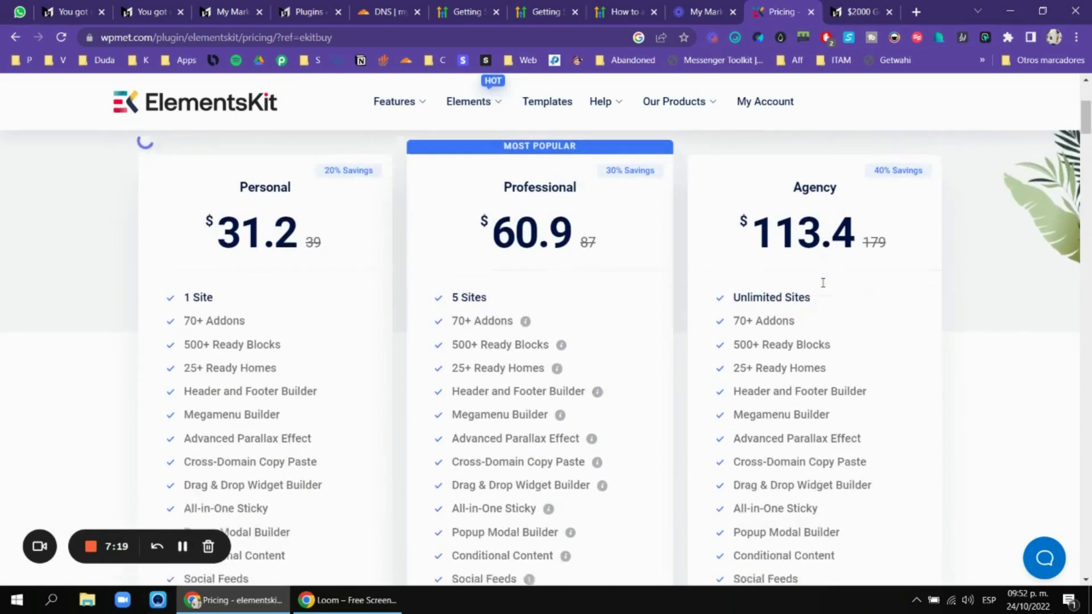
scroll(823, 283, "down", 1)
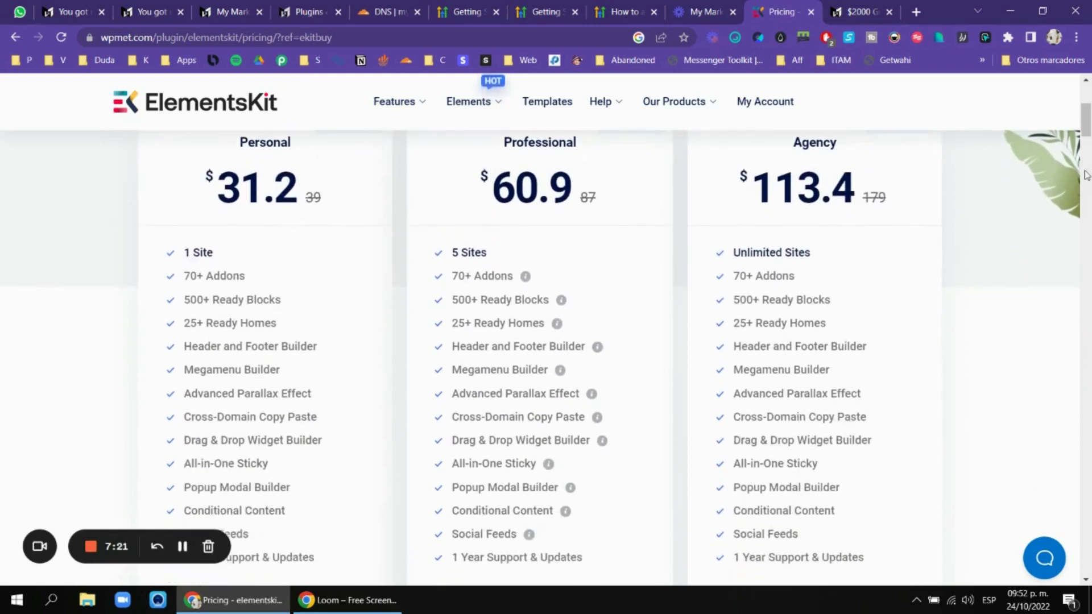
left_click(856, 9)
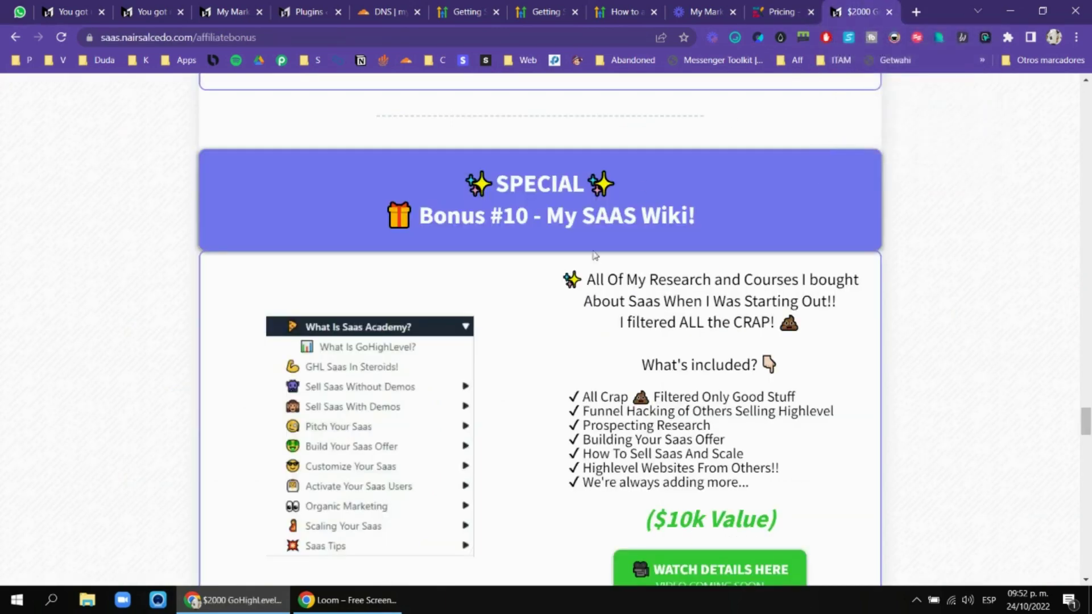
scroll(686, 304, "down", 6)
scroll(685, 304, "down", 5)
Open the 14-day free-trial bonus registration popup, look it over, and close it.
left_click(575, 324)
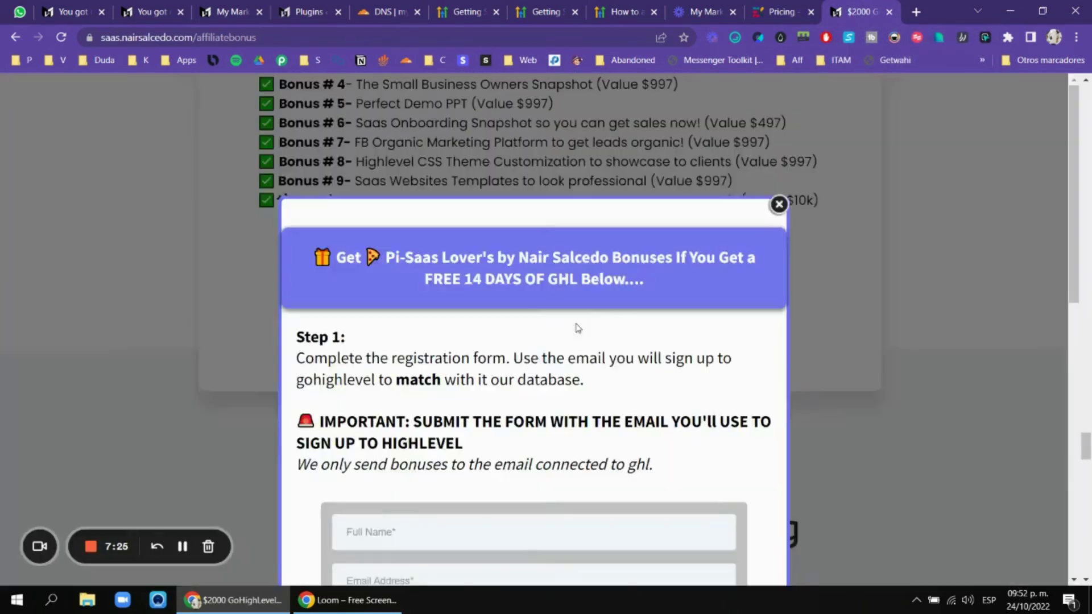
scroll(643, 343, "down", 10)
scroll(646, 341, "down", 1)
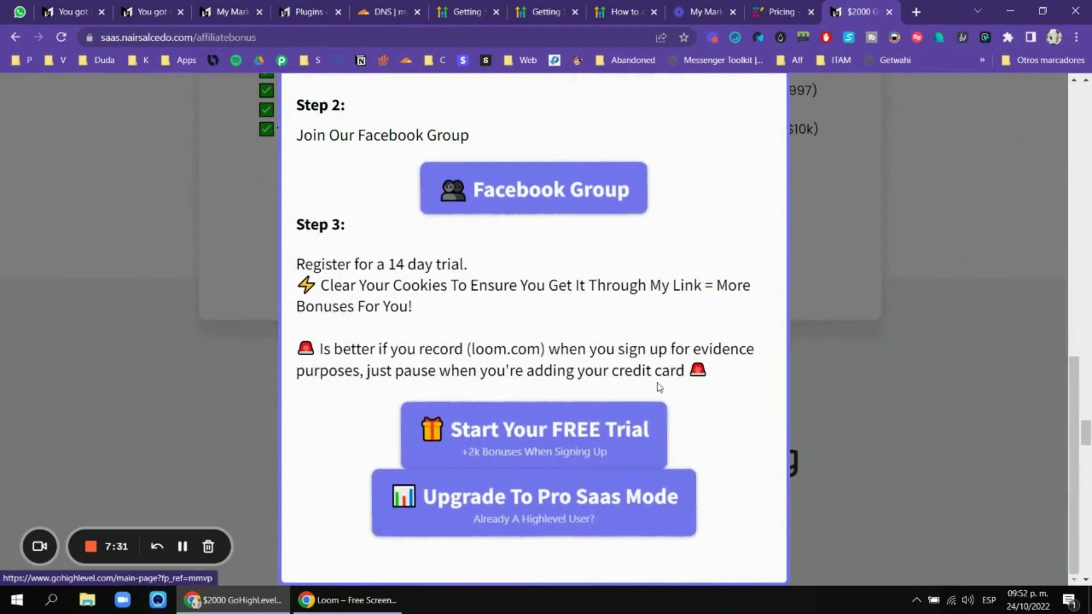
scroll(660, 380, "up", 5)
scroll(673, 381, "down", 5)
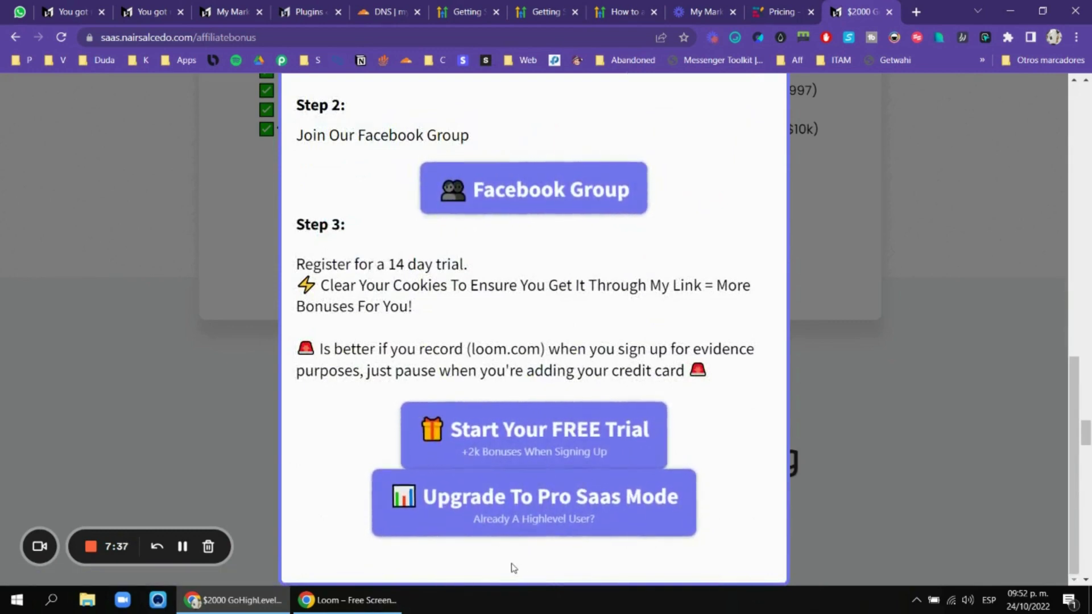
scroll(720, 334, "up", 10)
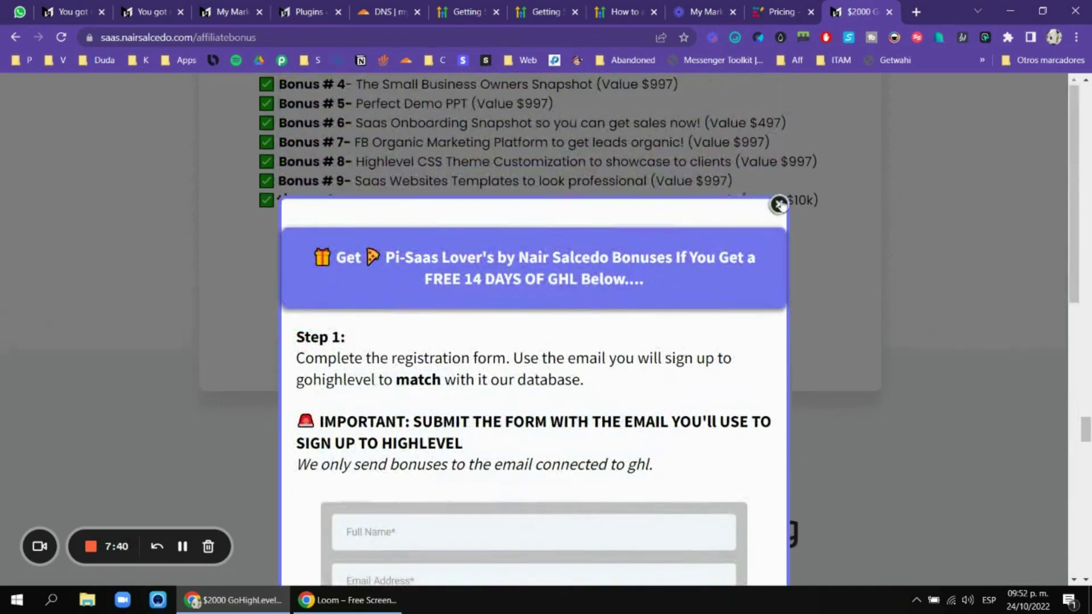
left_click(780, 203)
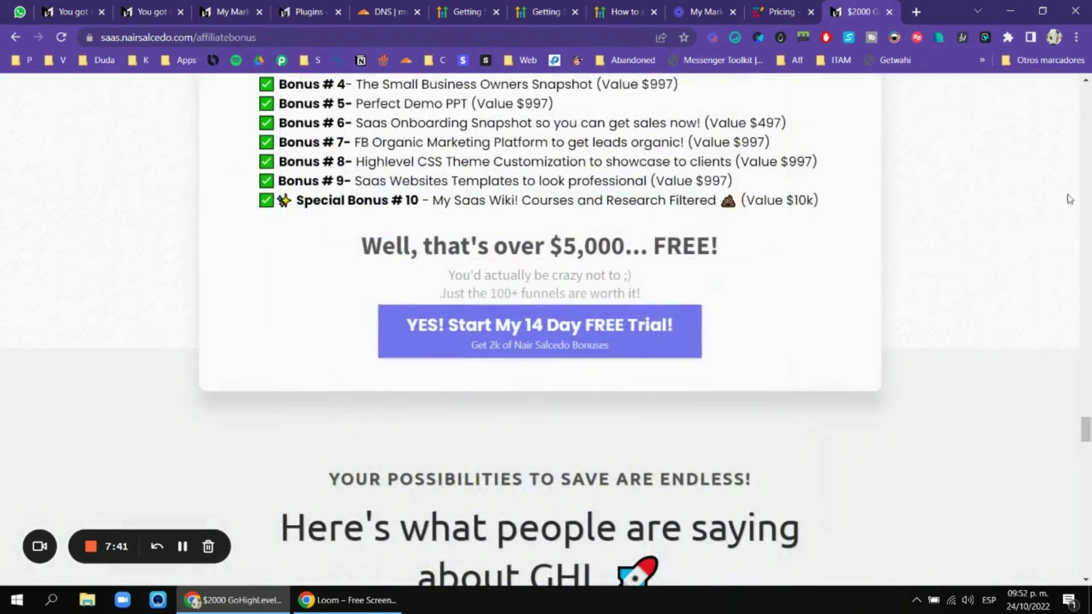
Scroll past Bonus #9 and #10 to the 'Let's break it all down' list.
left_click_drag(1086, 429, 1085, 96)
scroll(904, 246, "down", 4)
scroll(906, 247, "down", 15)
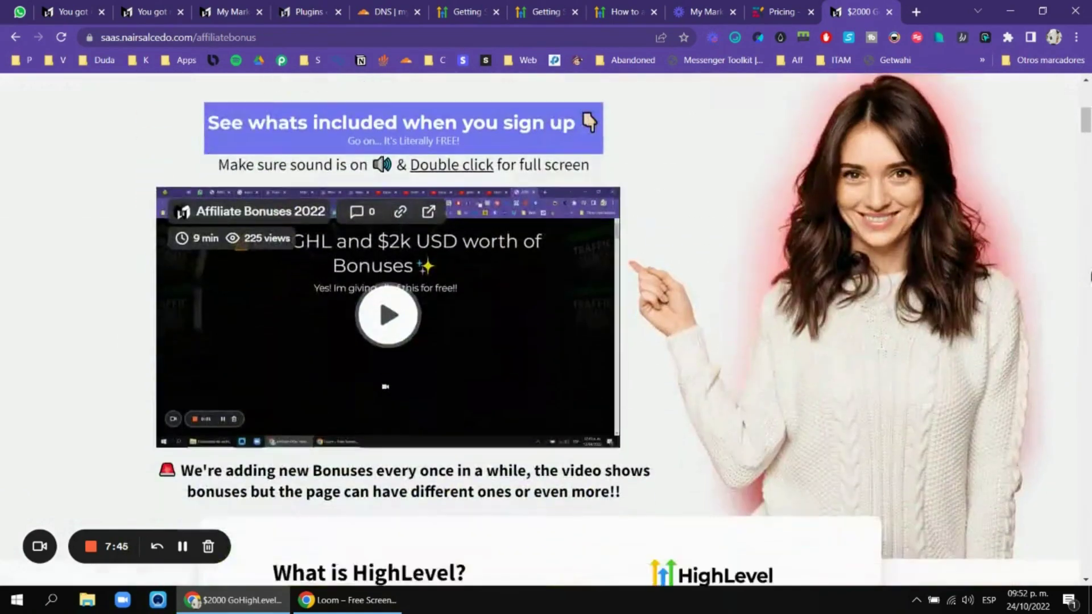
scroll(1018, 349, "down", 20)
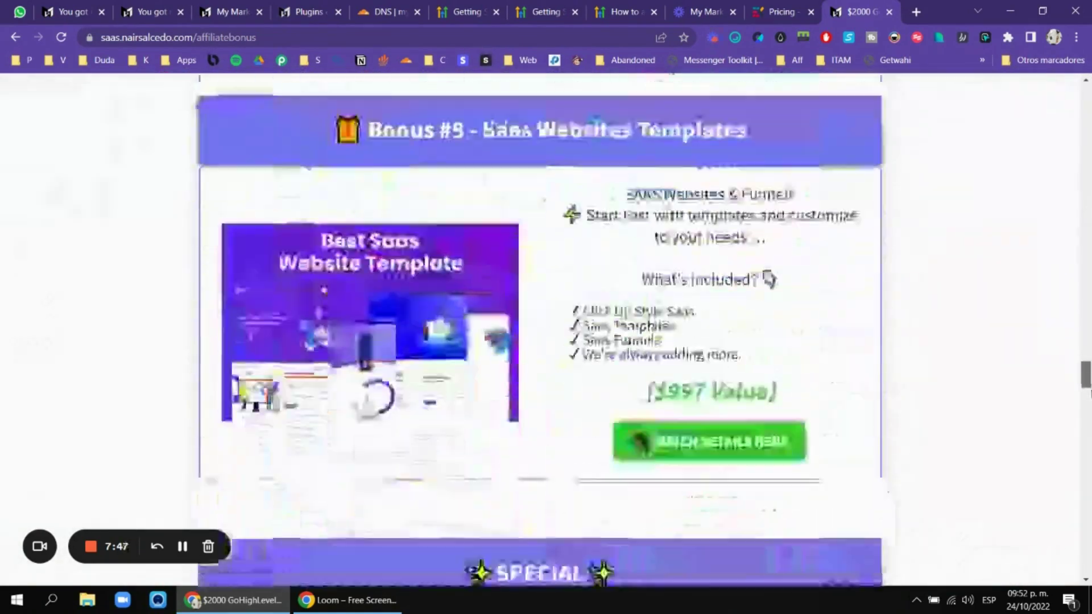
scroll(716, 285, "up", 3)
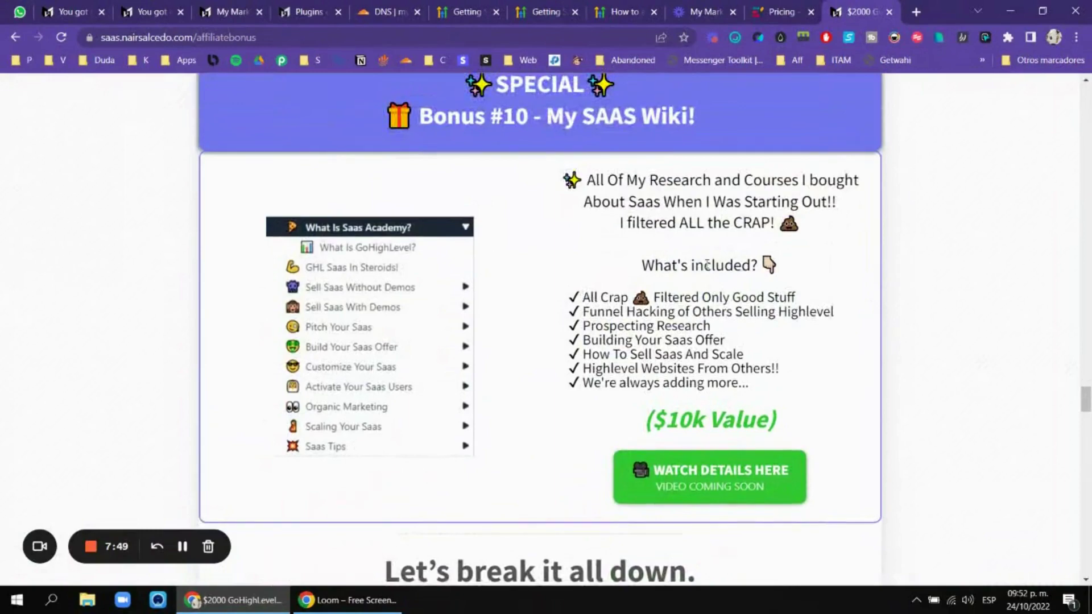
scroll(916, 294, "down", 7)
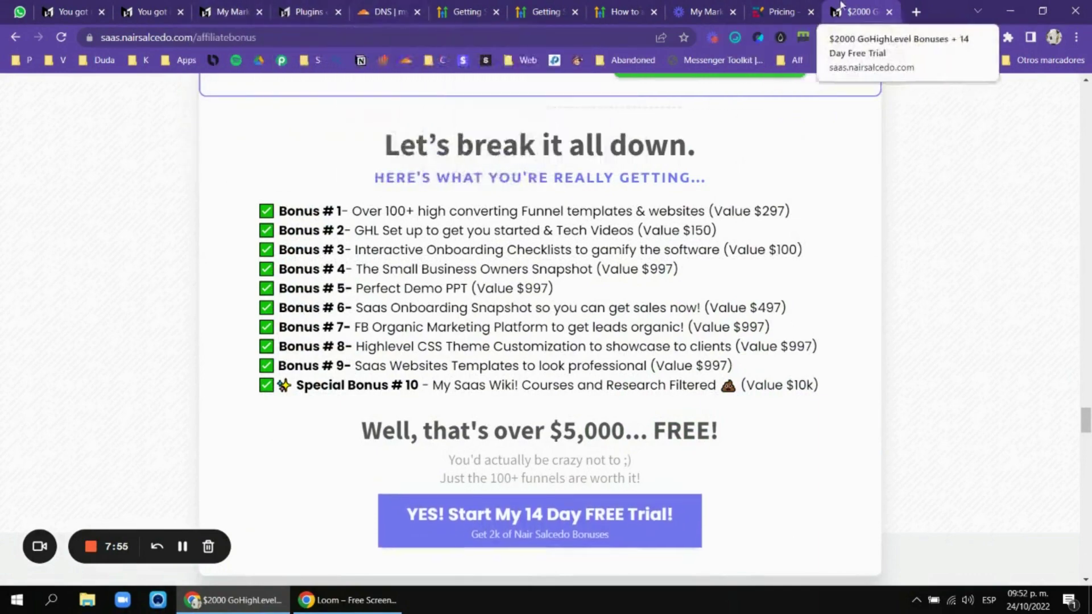
left_click(779, 11)
Check the Plugins tab, open the site's Pages in Elementor, then return to ElementsKit pricing.
left_click(317, 11)
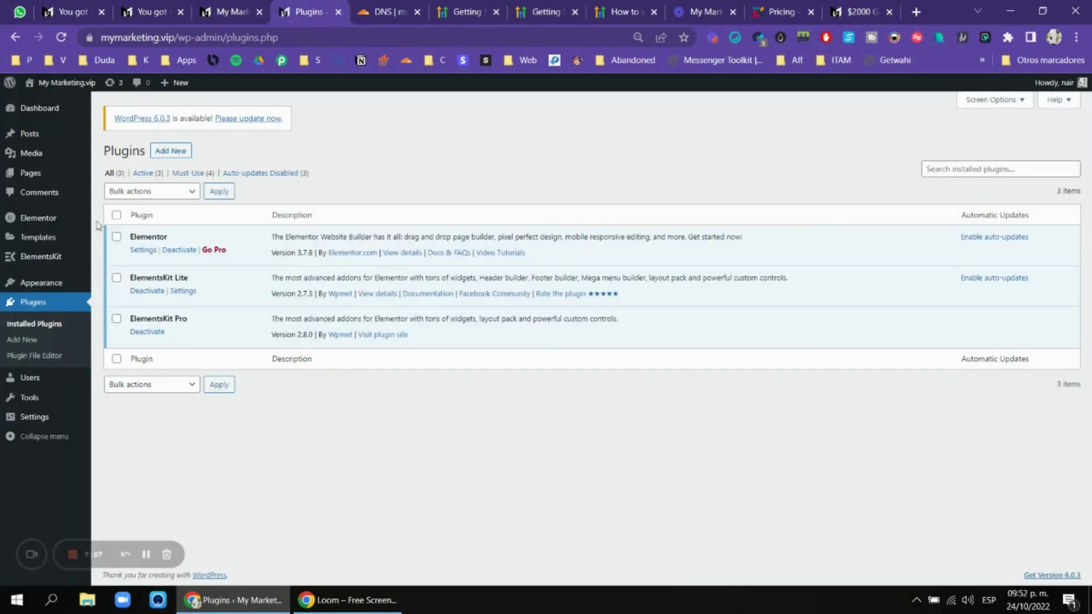
left_click(35, 179)
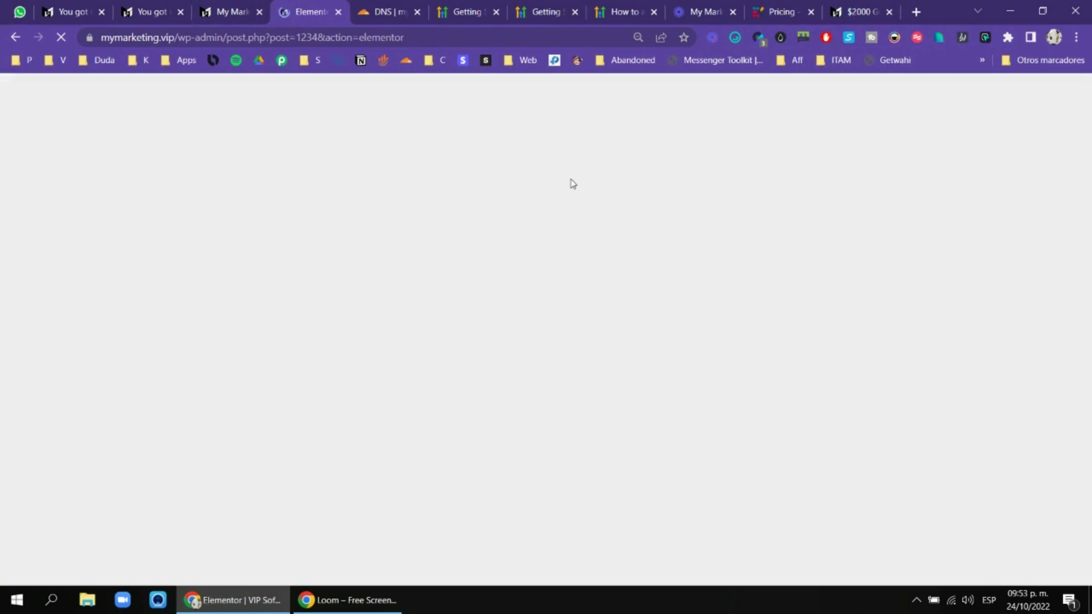
left_click(788, 12)
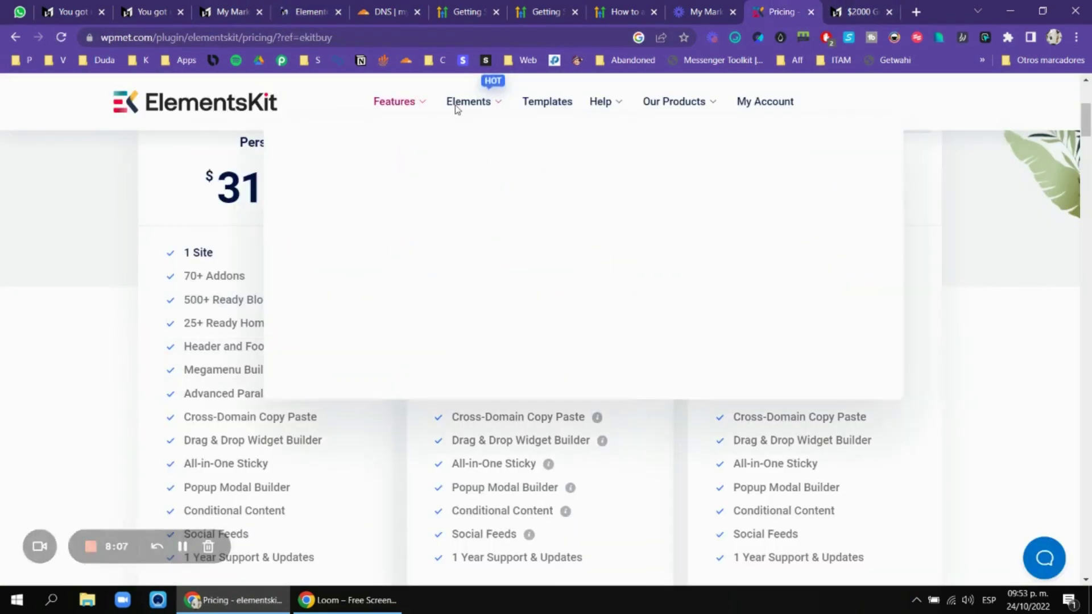
Browse the ElementsKit Advanced Parallax page down to its parallax style demos.
mouse_move(404, 107)
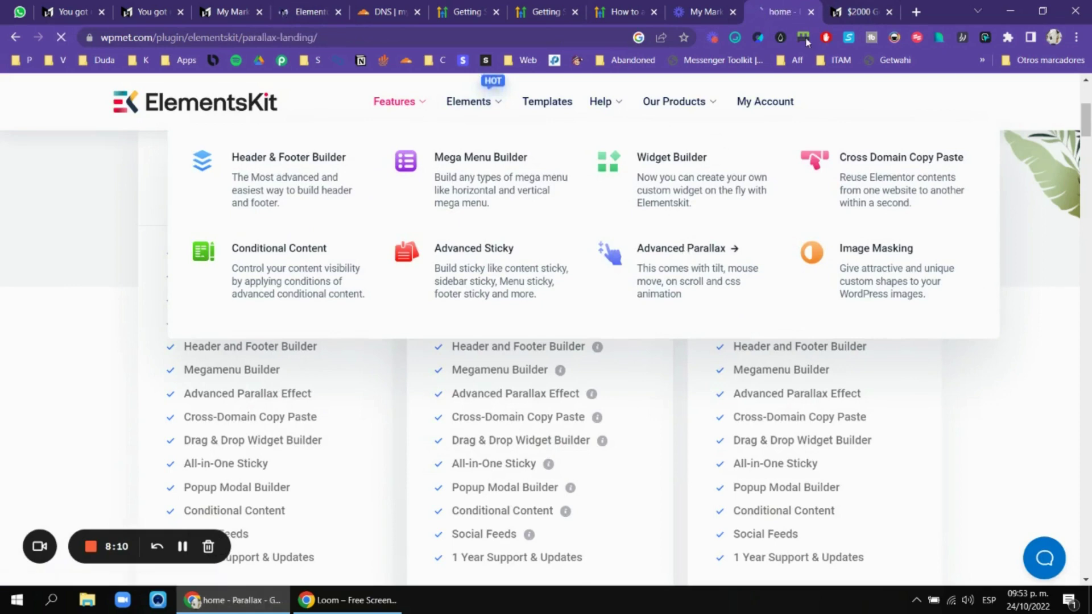
left_click_drag(782, 13, 381, 15)
scroll(929, 277, "down", 5)
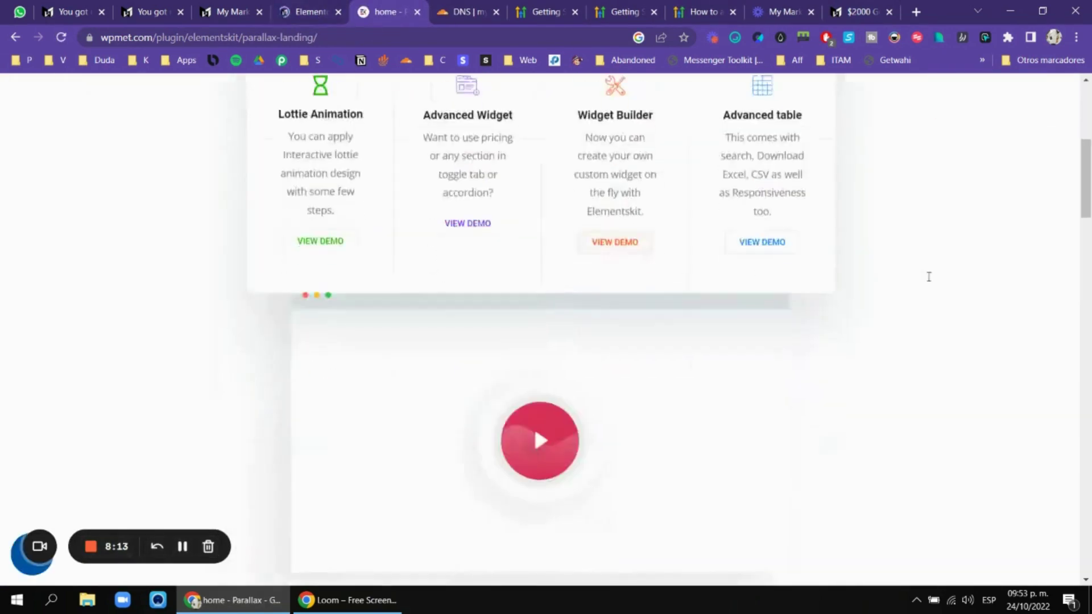
scroll(929, 277, "down", 10)
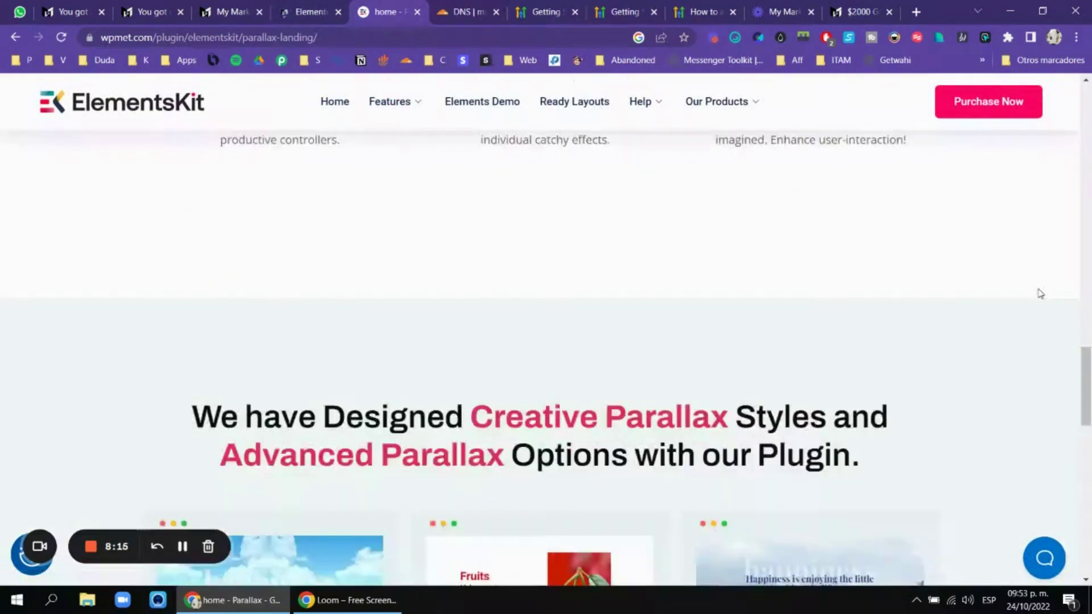
scroll(1041, 287, "down", 8)
scroll(853, 273, "up", 2)
scroll(712, 278, "down", 8)
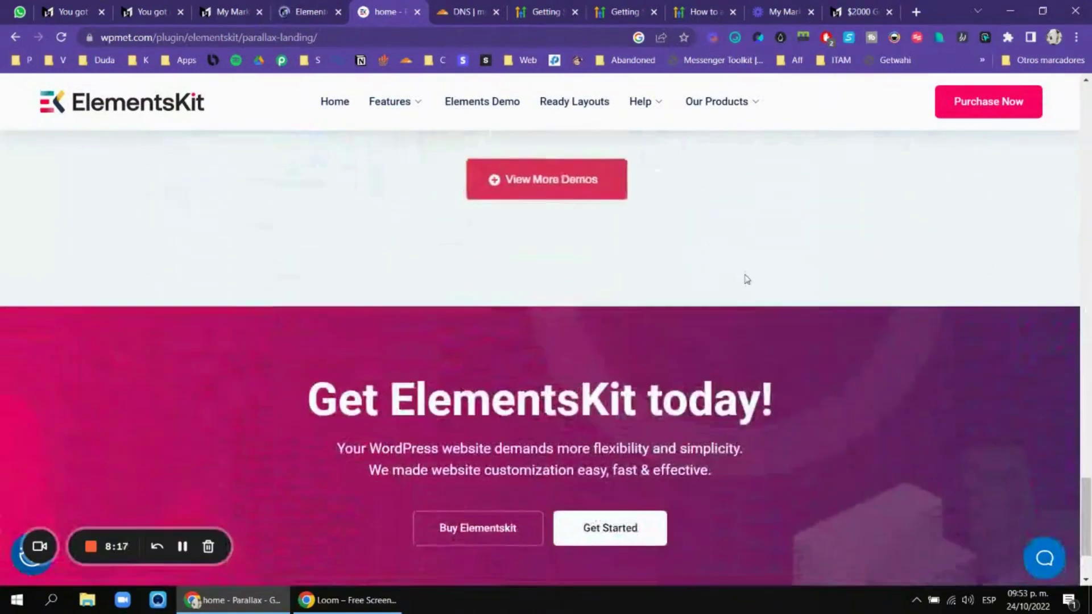
scroll(747, 278, "up", 7)
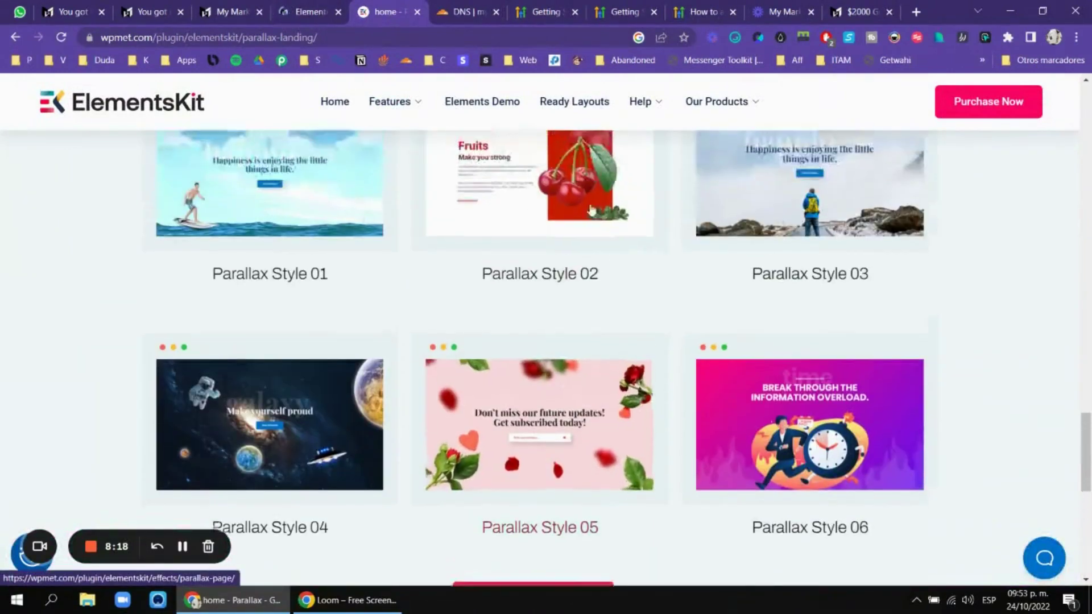
Open the Parallax Style 02 and space-themed Style 04 demos in new tabs, then view Style 02.
middle_click(529, 218)
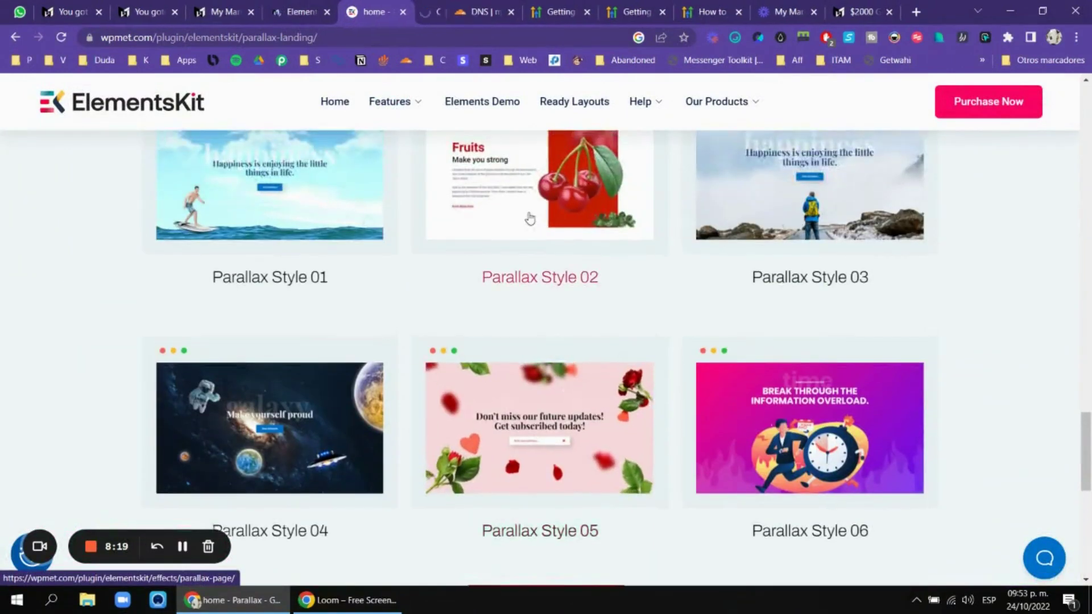
scroll(530, 217, "down", 1)
middle_click(269, 370)
scroll(994, 292, "down", 8)
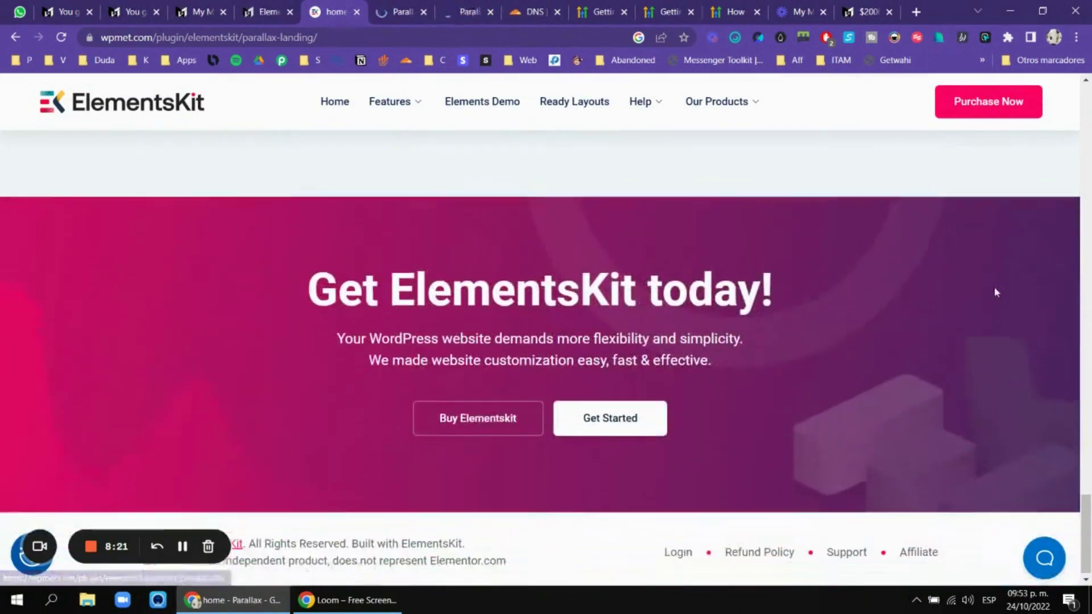
key("ctrl+Tab")
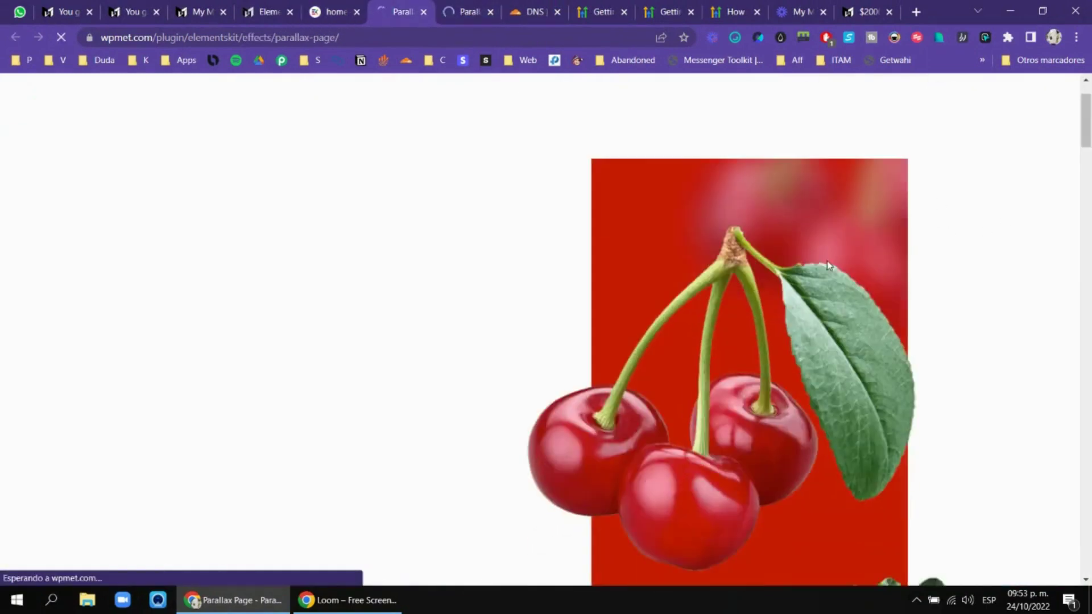
Scroll through the fruit parallax demo, then the space parallax demo.
scroll(1019, 278, "down", 5)
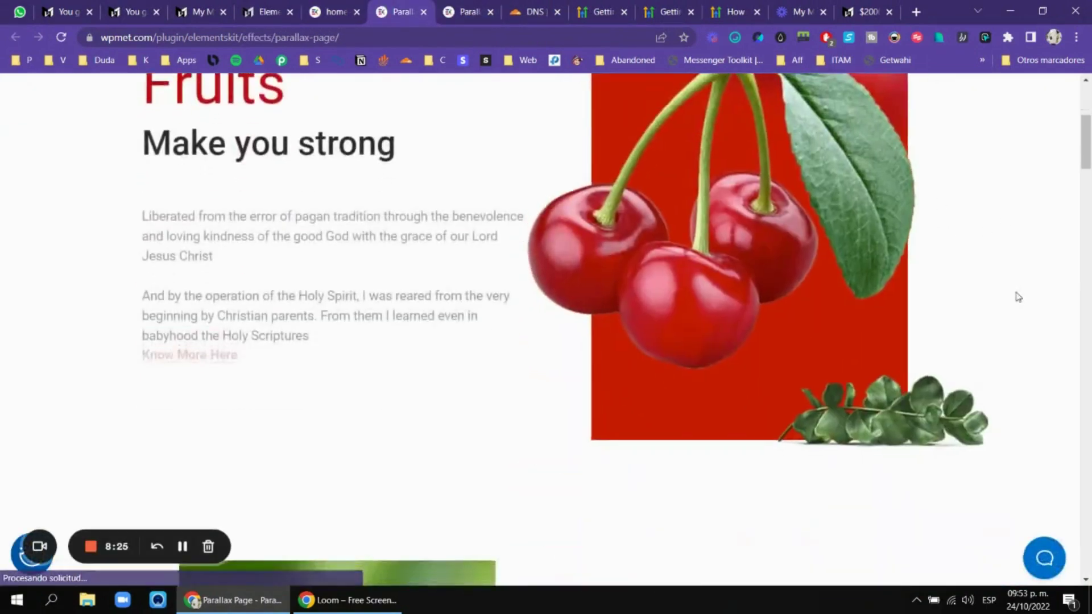
scroll(1019, 296, "down", 8)
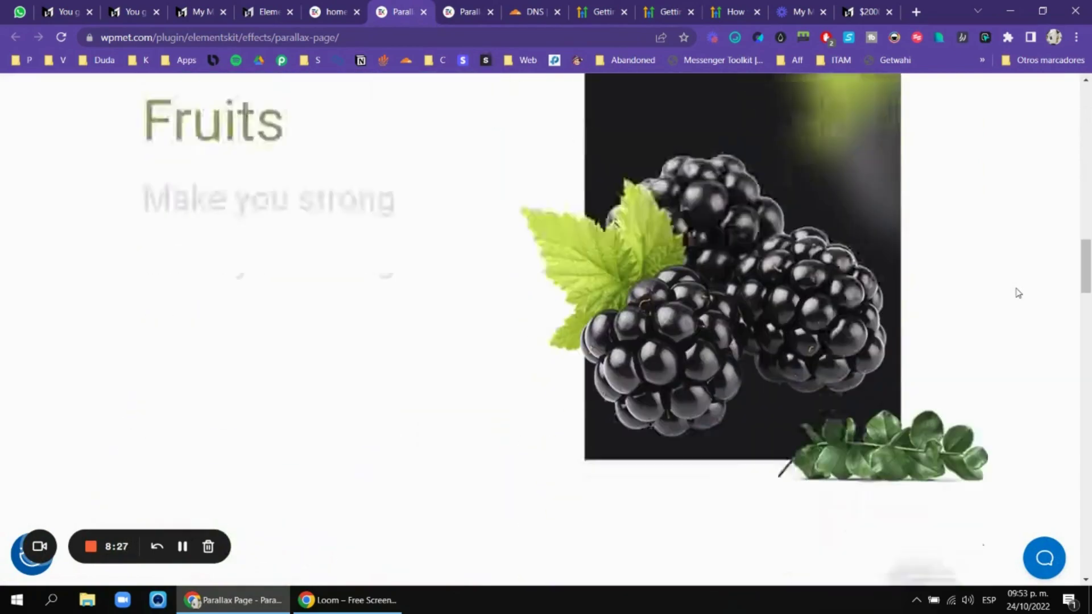
scroll(1019, 293, "down", 10)
key("ctrl+Tab")
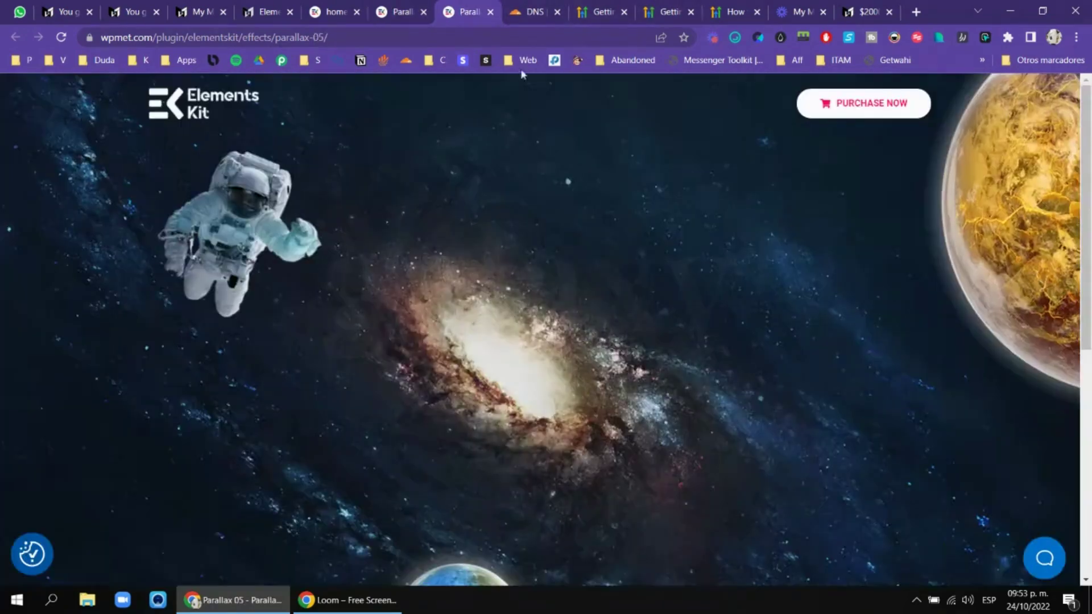
scroll(819, 254, "down", 2)
scroll(900, 250, "up", 1)
scroll(900, 249, "down", 1)
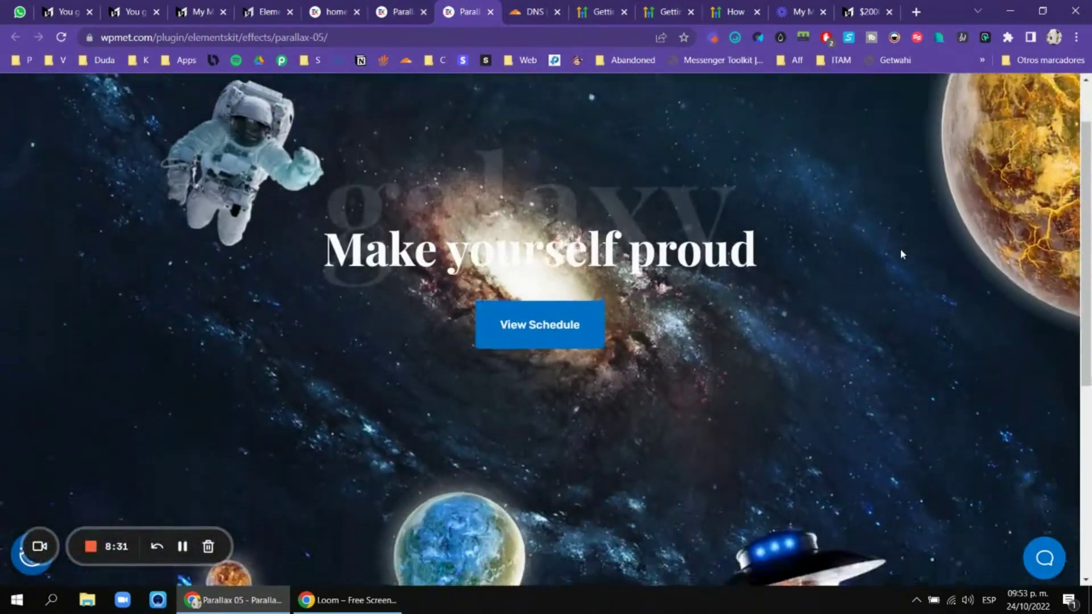
scroll(902, 254, "down", 6)
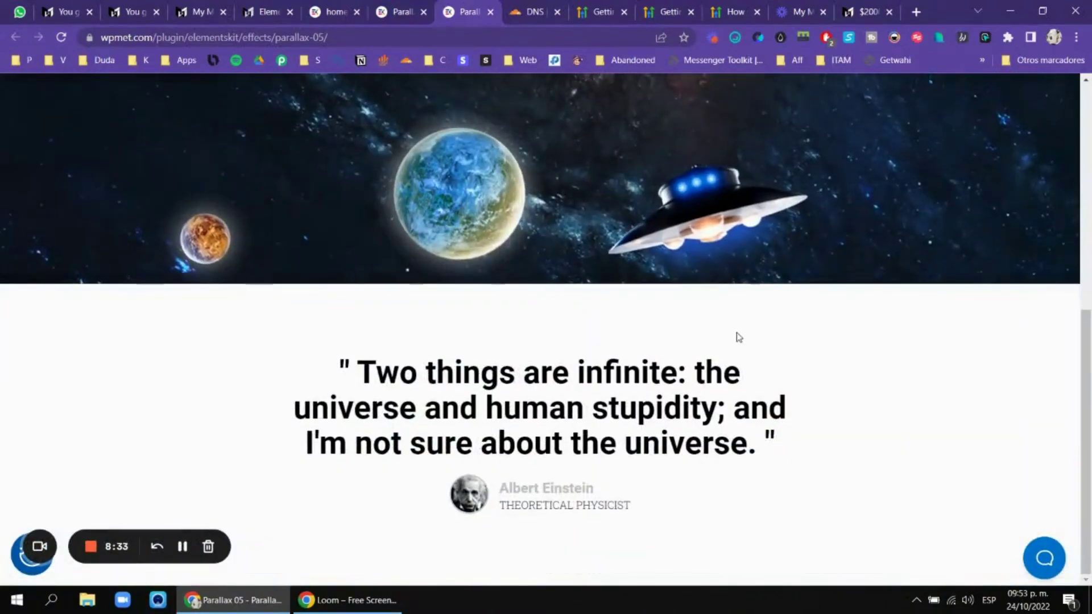
scroll(739, 334, "up", 8)
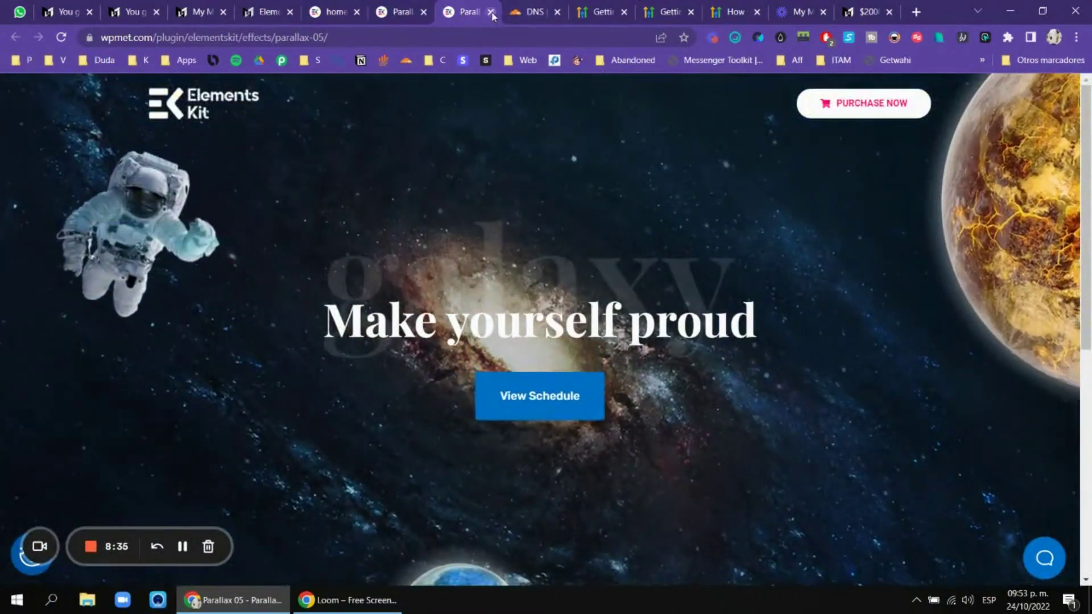
Close the space and fruit demo tabs and return to the Elementor editor tab.
left_click(491, 12)
scroll(581, 148, "down", 5)
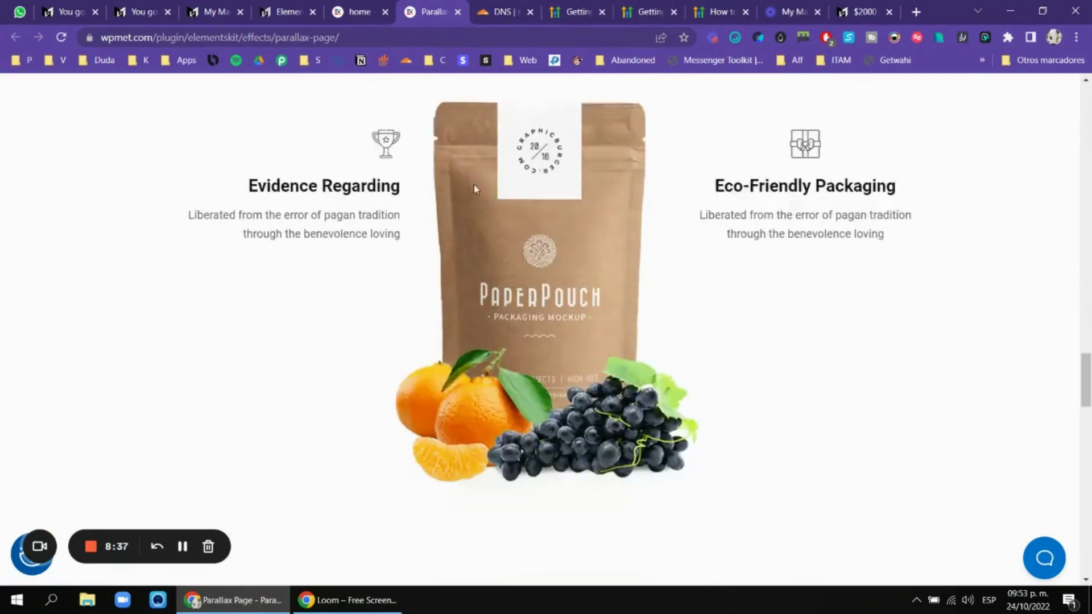
scroll(473, 186, "up", 2)
scroll(592, 210, "down", 12)
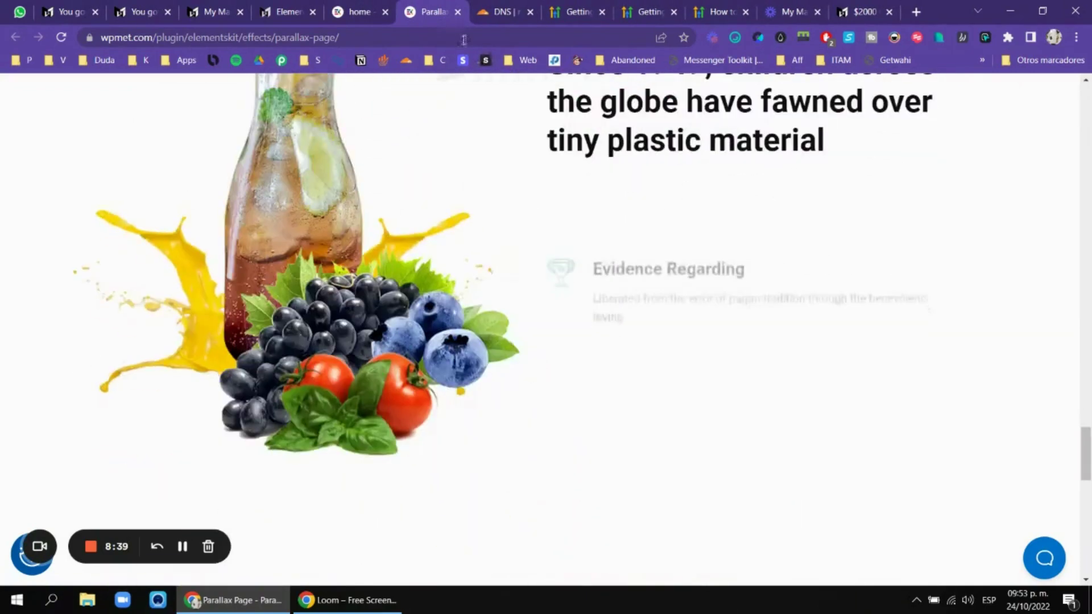
left_click(458, 12)
left_click(291, 6)
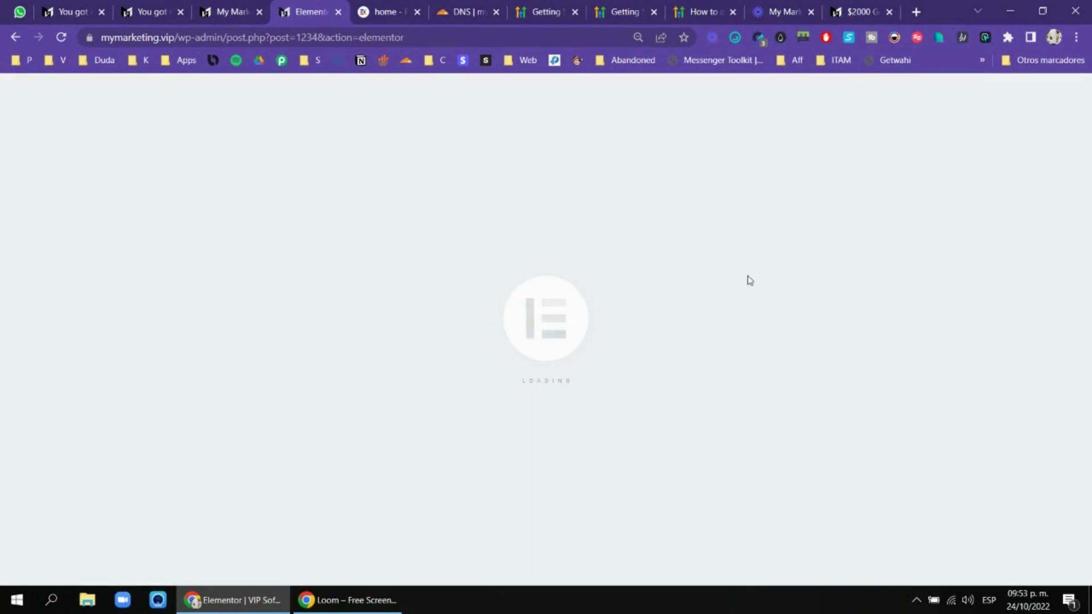
Return to the landing page in Elementor and scroll down, hiding the page-sections overview.
left_click(241, 6)
left_click(310, 12)
scroll(685, 283, "down", 3)
scroll(685, 283, "down", 7)
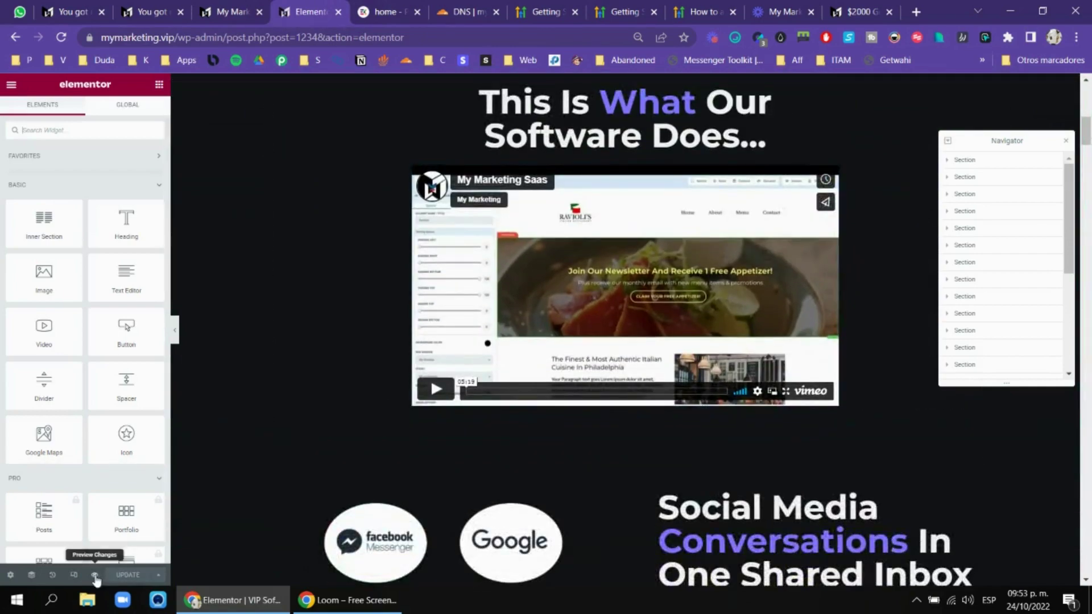
mouse_move(96, 588)
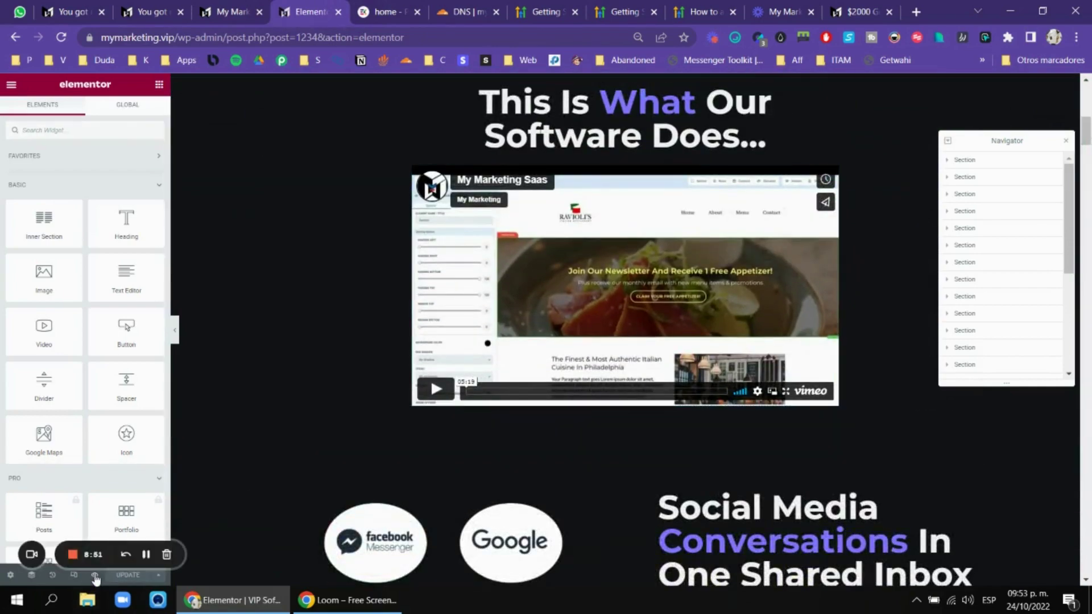
scroll(626, 342, "down", 20)
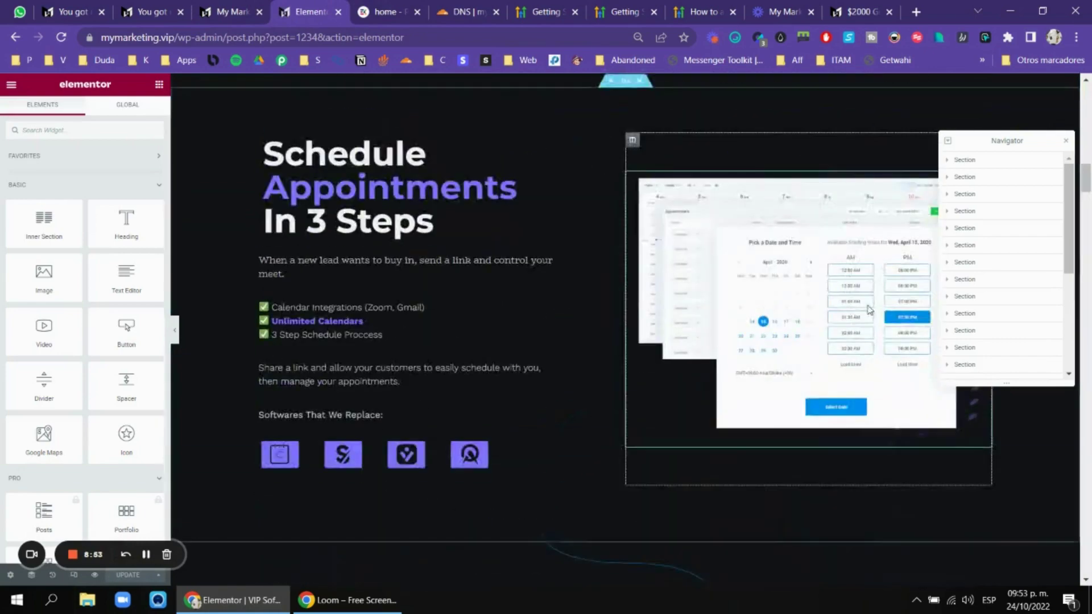
left_click(1067, 142)
scroll(861, 289, "down", 15)
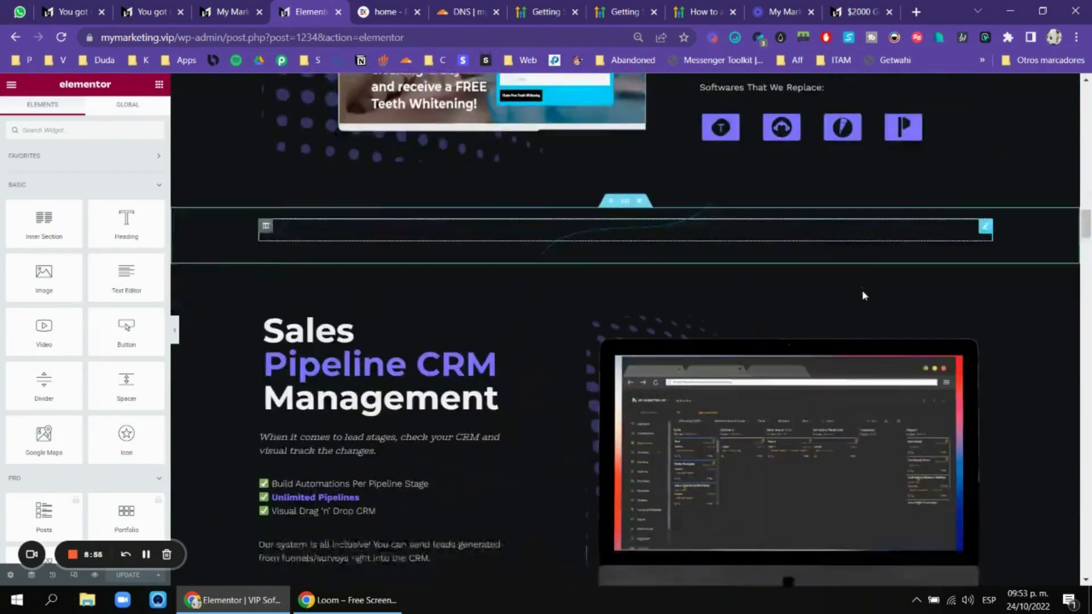
scroll(862, 301, "down", 15)
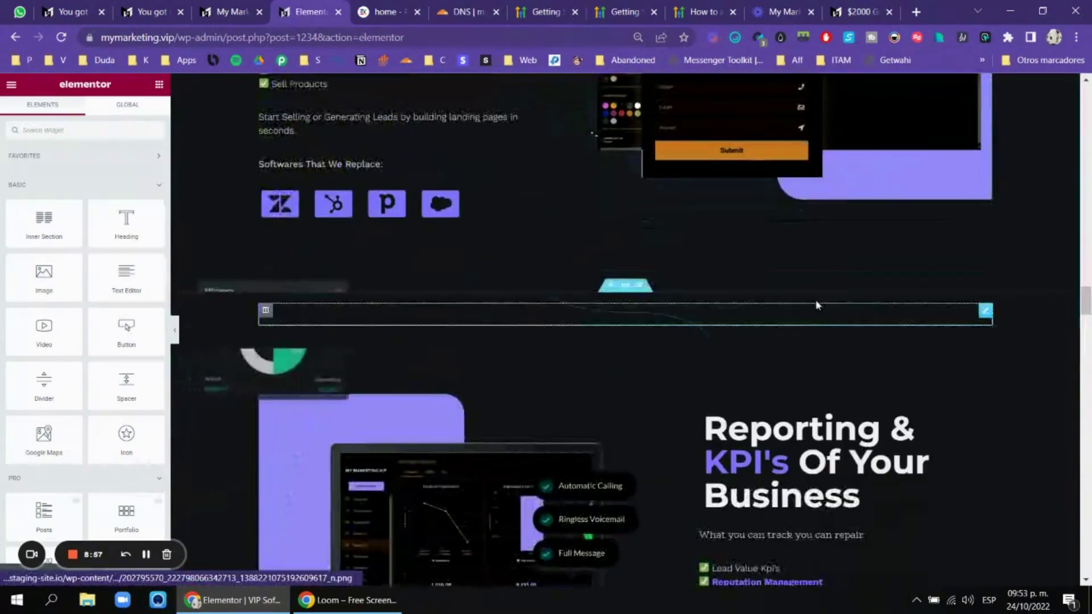
scroll(815, 305, "down", 10)
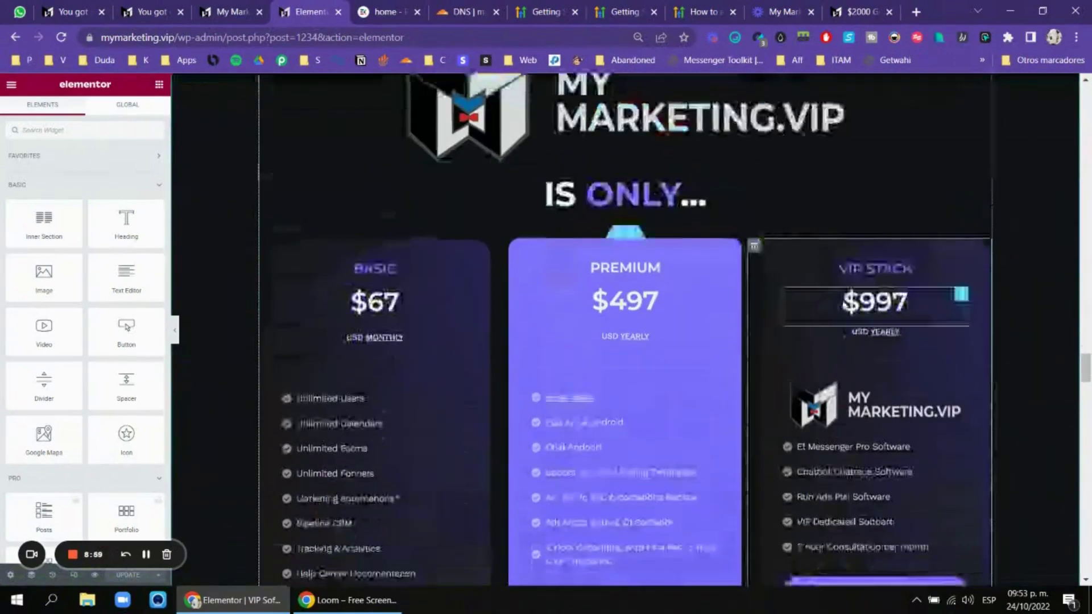
Inspect the VIP Stack $997 price and VIP Dedicated Support item, scroll to the footer, then view the help article.
left_click(909, 230)
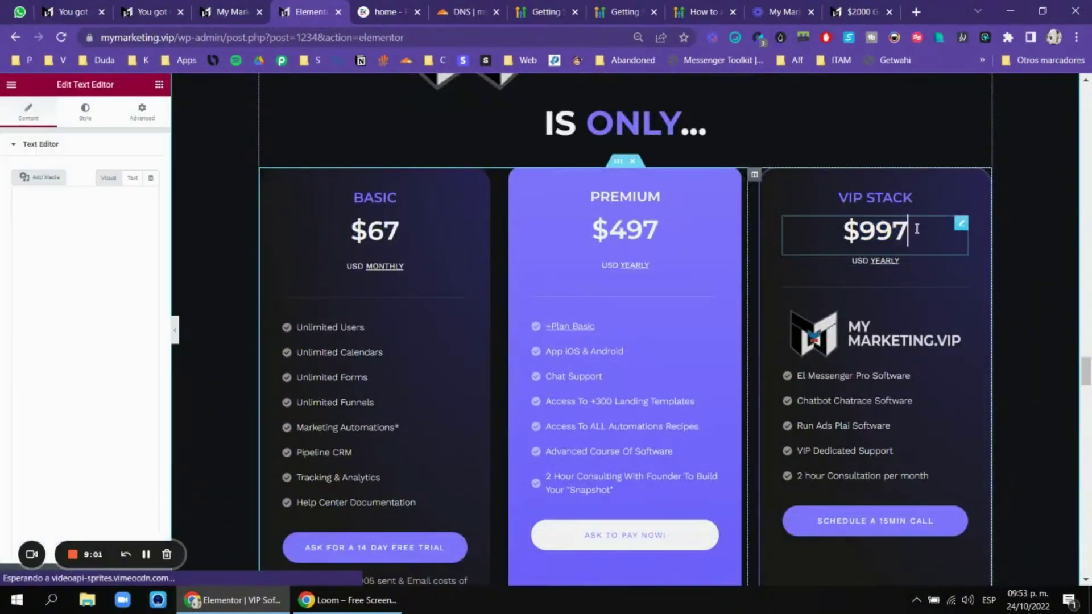
scroll(886, 256, "down", 2)
left_click(895, 307)
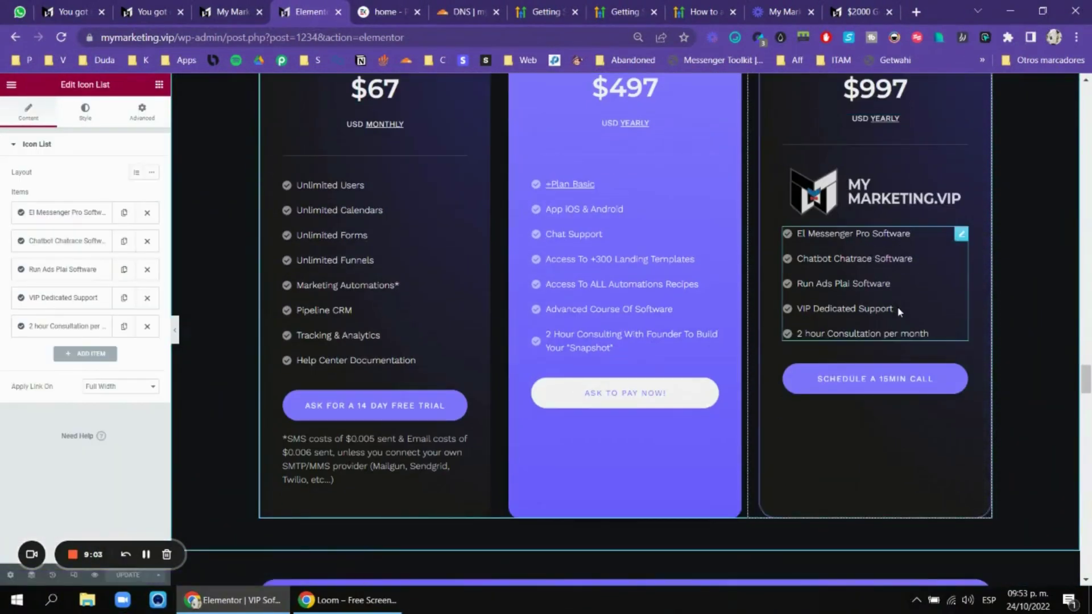
scroll(894, 305, "up", 1)
scroll(894, 287, "up", 2)
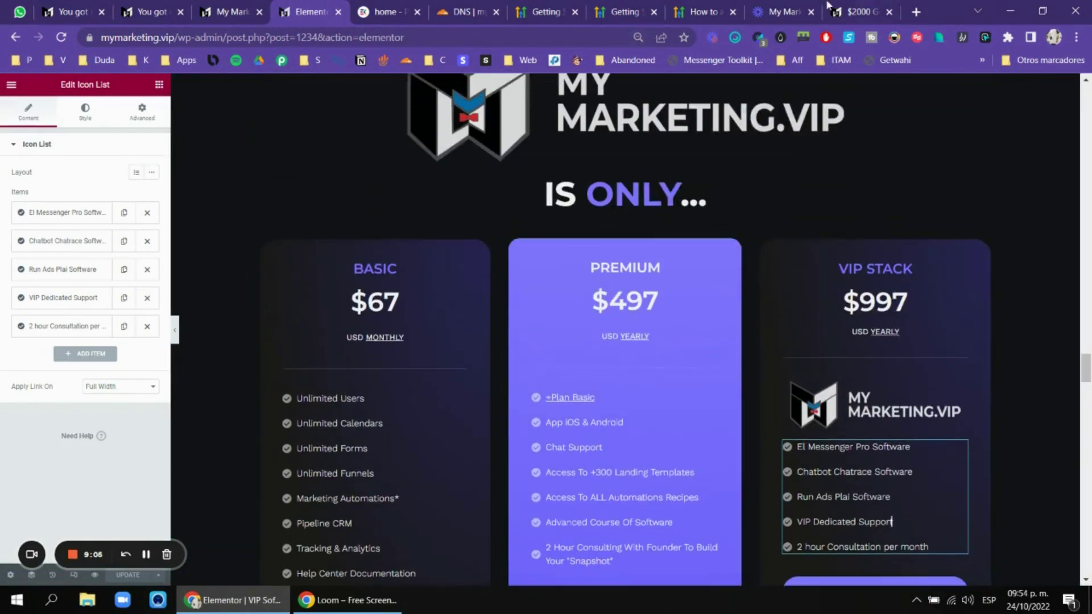
scroll(867, 332, "down", 3)
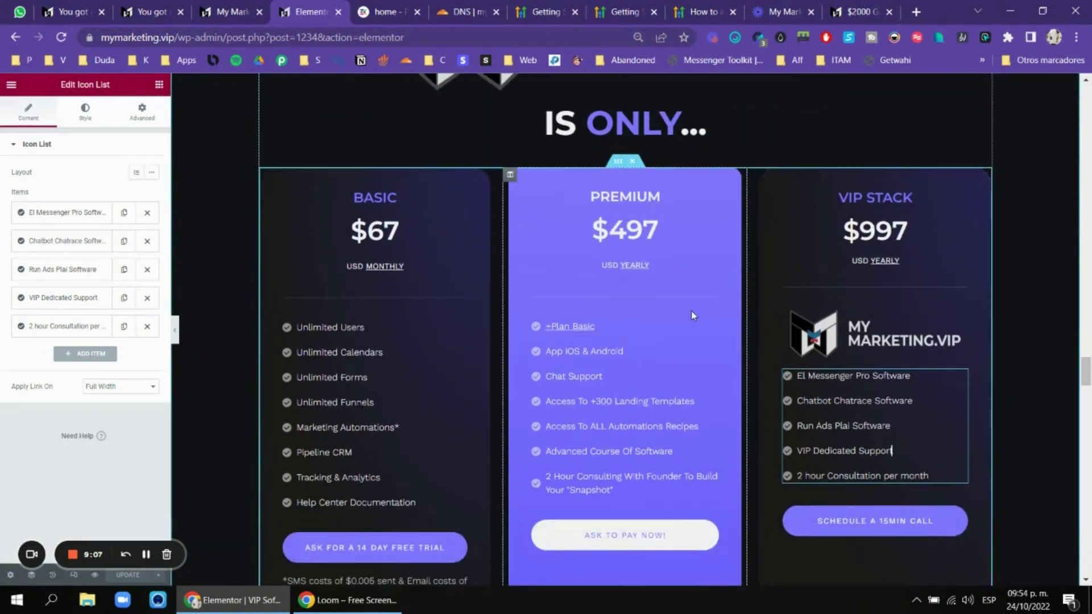
scroll(822, 322, "down", 7)
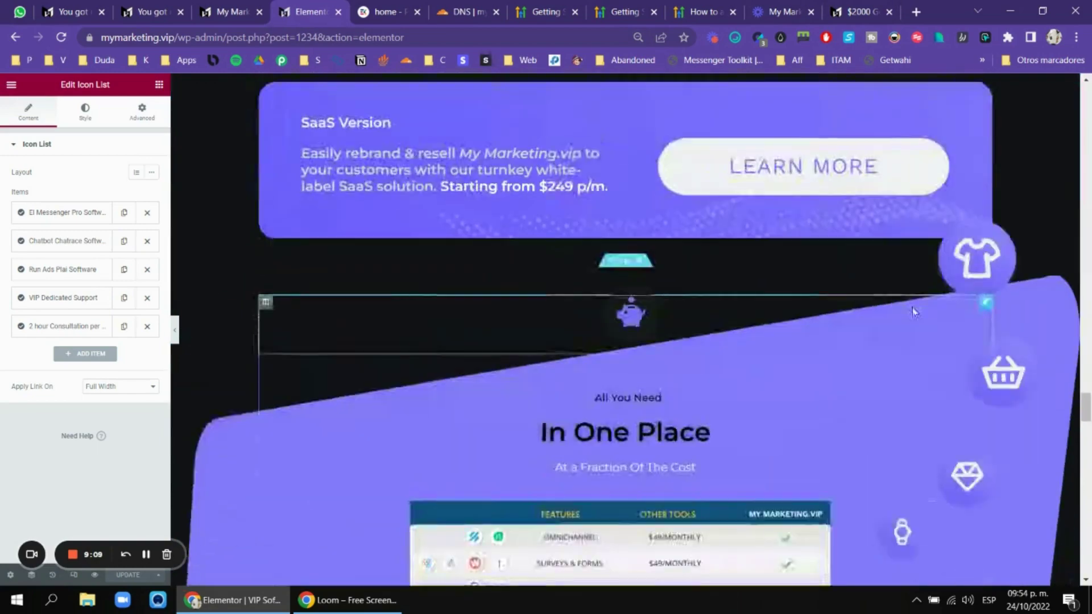
scroll(914, 316, "down", 10)
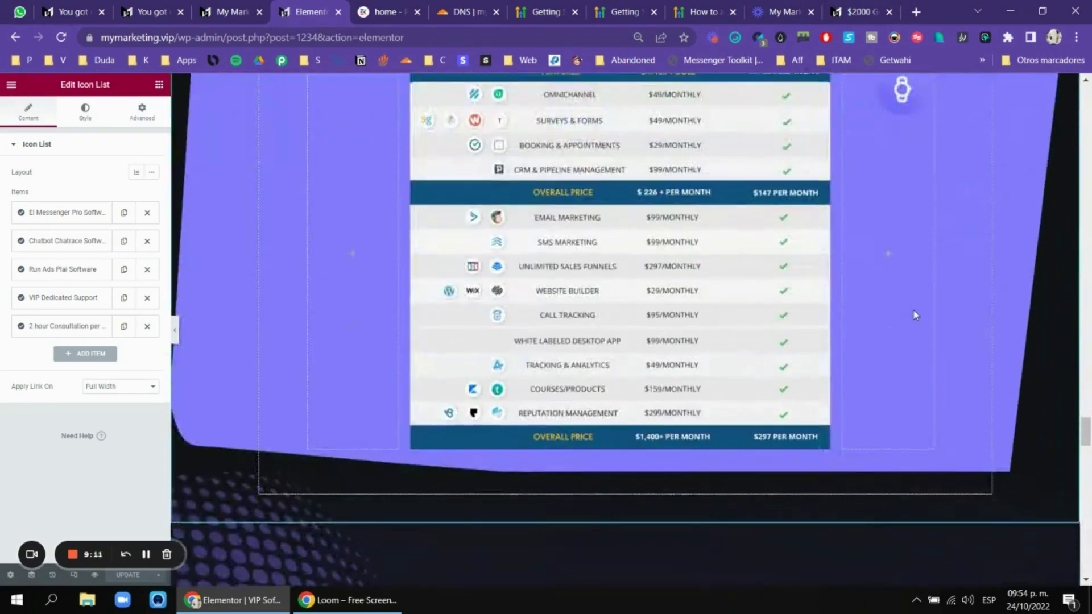
scroll(920, 338, "down", 10)
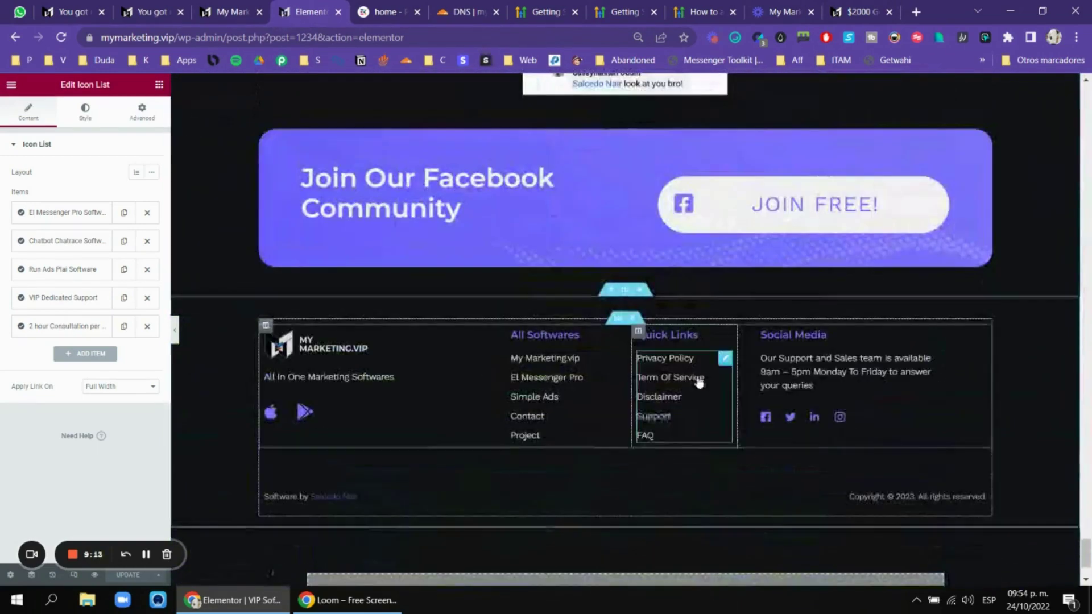
left_click(807, 11)
Check the WordPress instance's domains, mymarketing.vip and its staging address, on the HighLevel dashboard.
left_click(694, 6)
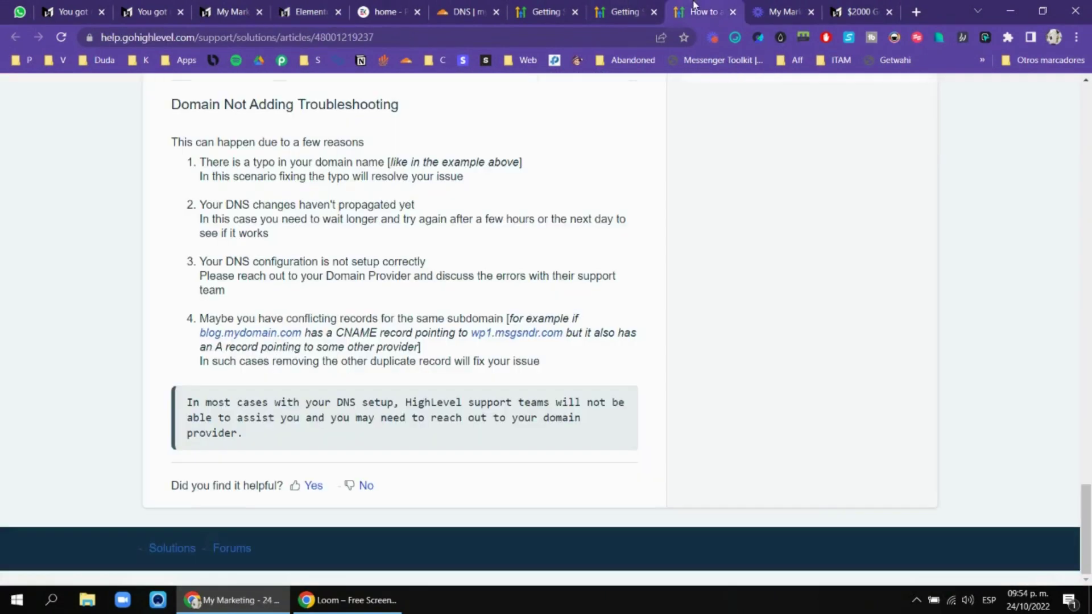
left_click(266, 8)
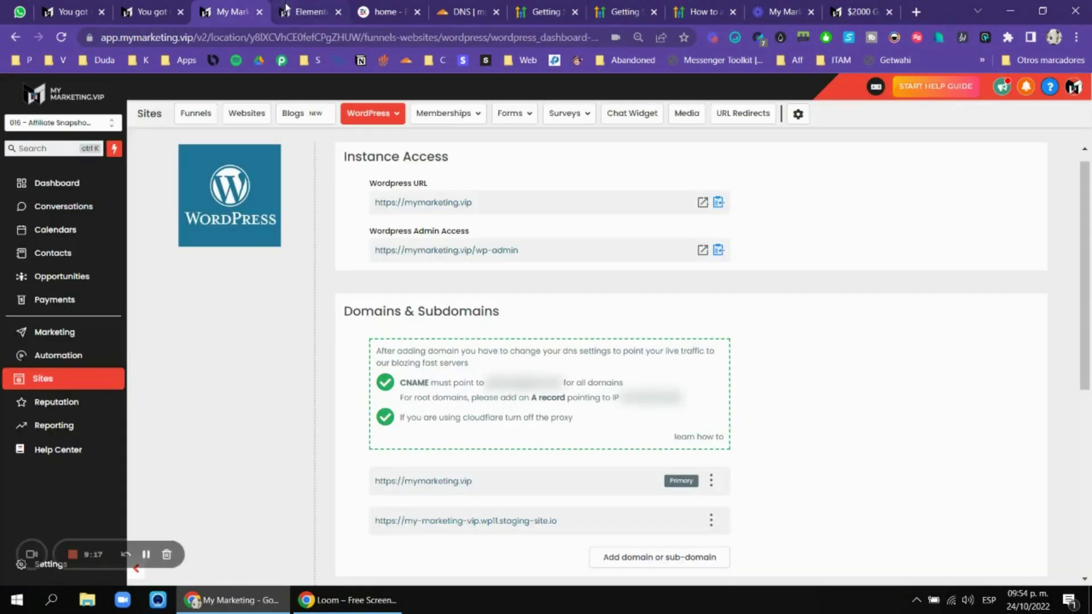
scroll(654, 250, "up", 1)
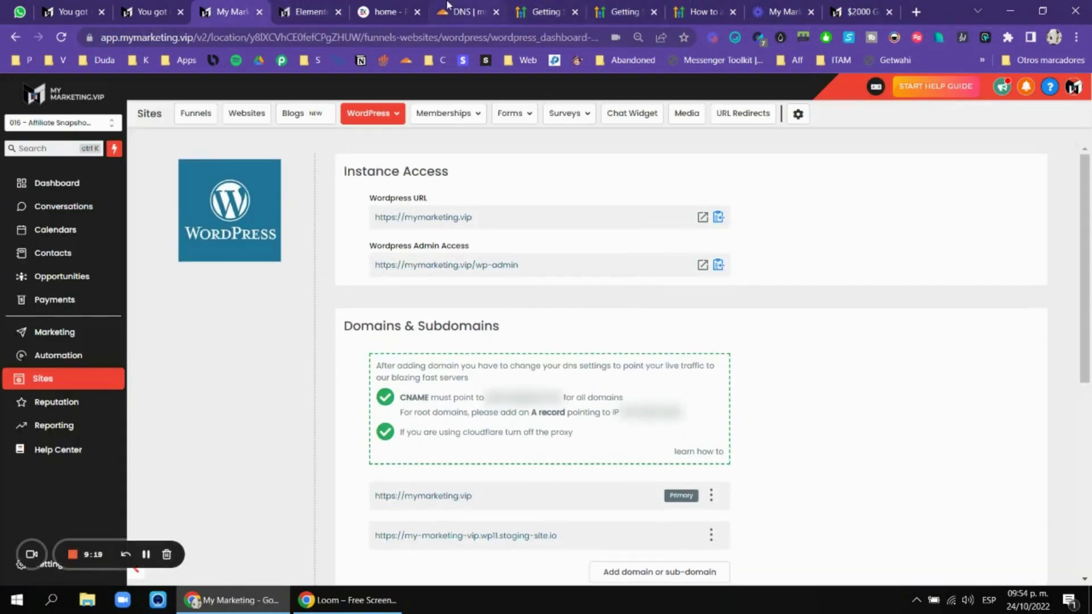
Return to the ElementsKit parallax landing page and select its web address.
left_click(387, 11)
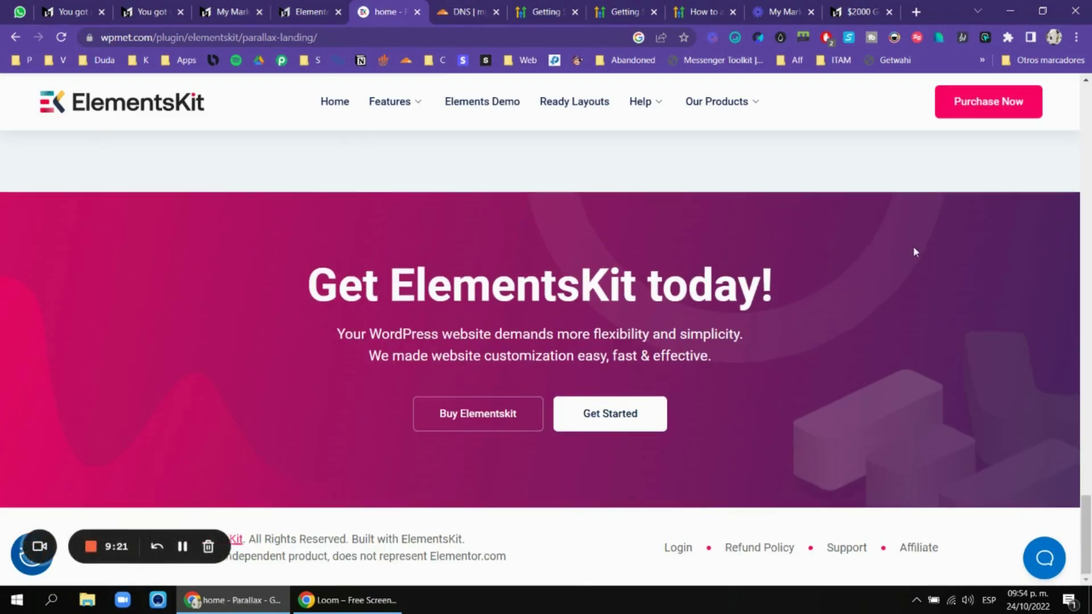
scroll(915, 251, "up", 12)
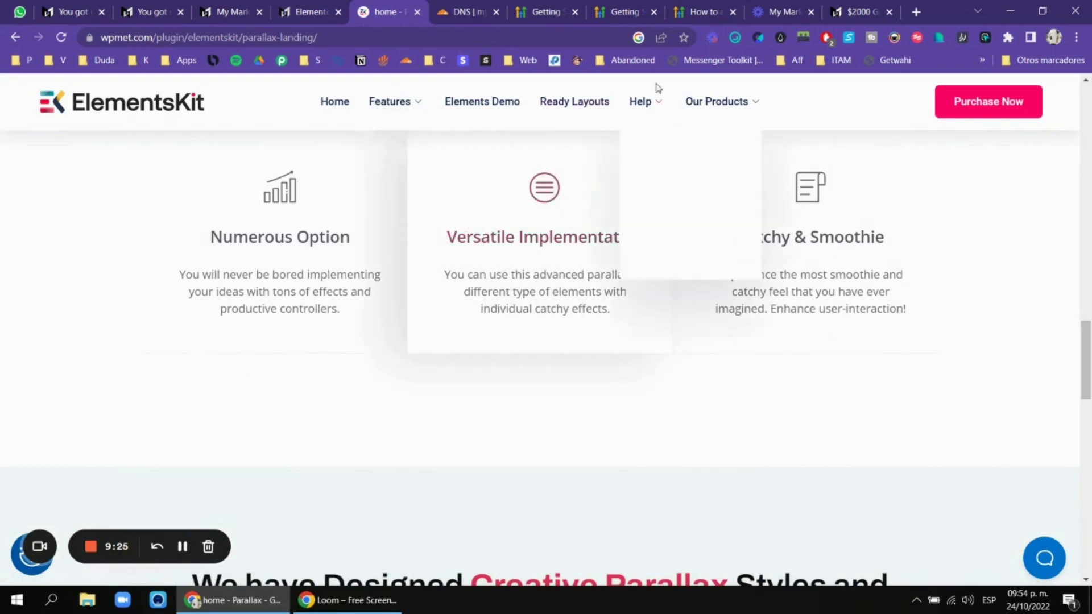
left_click(467, 38)
Go to gfunnel.com.
type("gu")
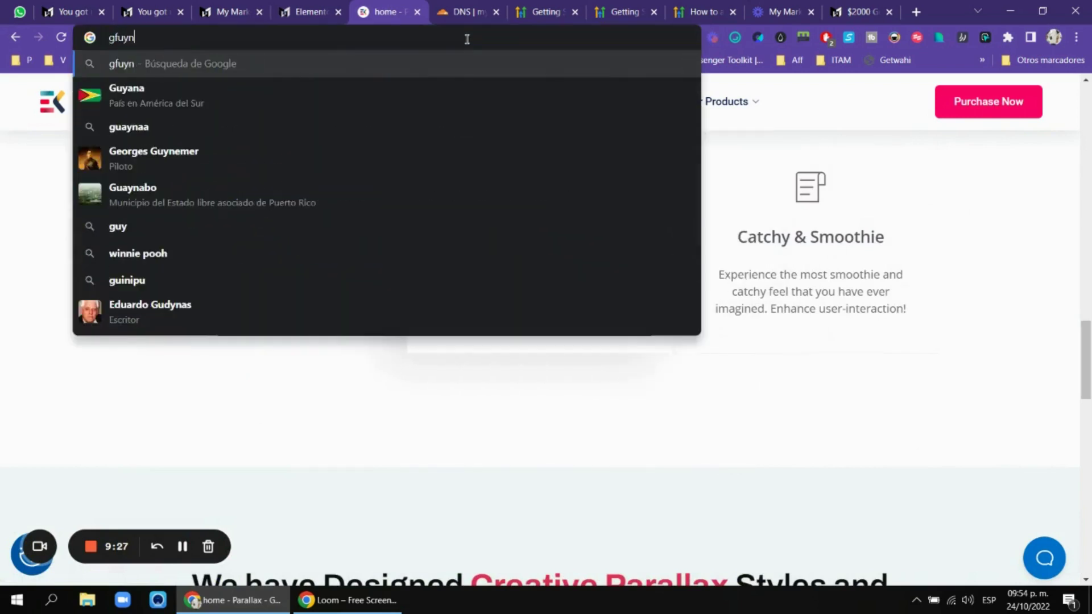
key("BackSpace")
type("funnel")
key("Return")
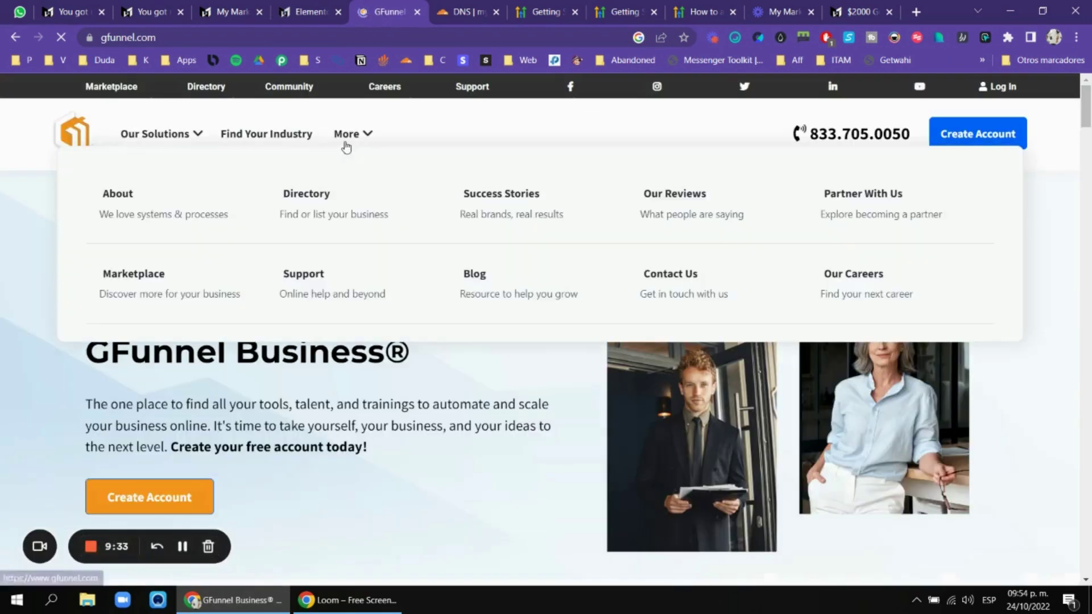
Browse GFunnel's Our Solutions and More menus, then scroll to the included Ads software section.
mouse_move(175, 139)
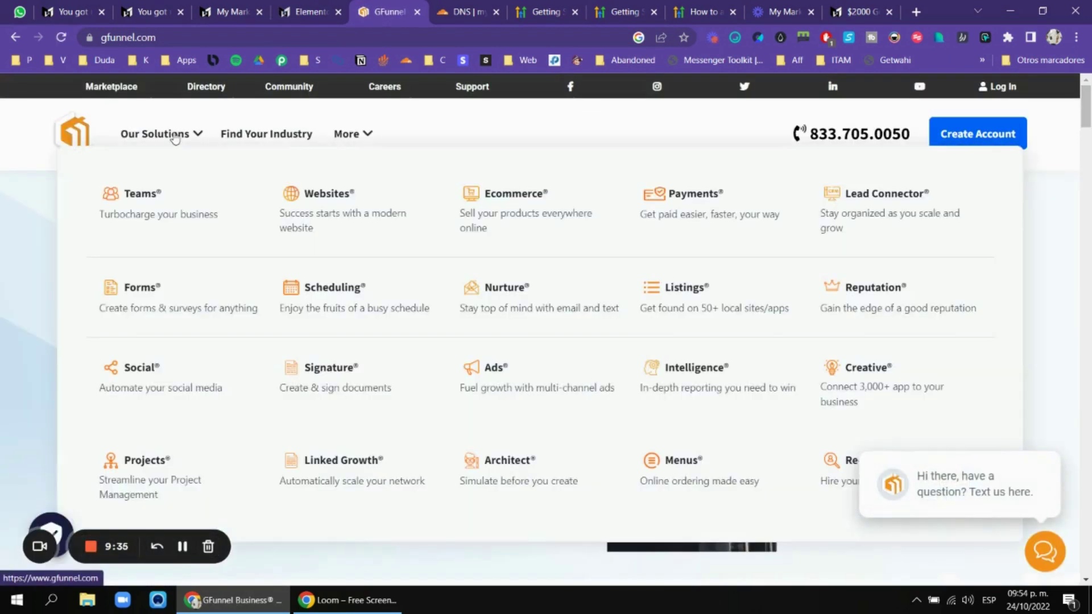
scroll(313, 222, "down", 5)
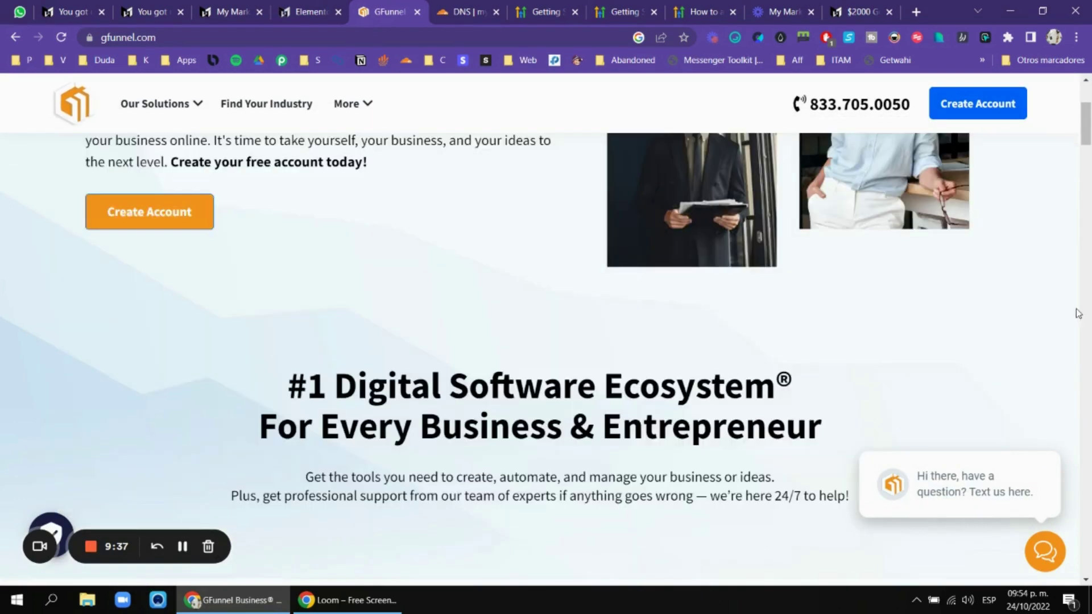
scroll(1036, 261, "down", 6)
scroll(1039, 265, "up", 12)
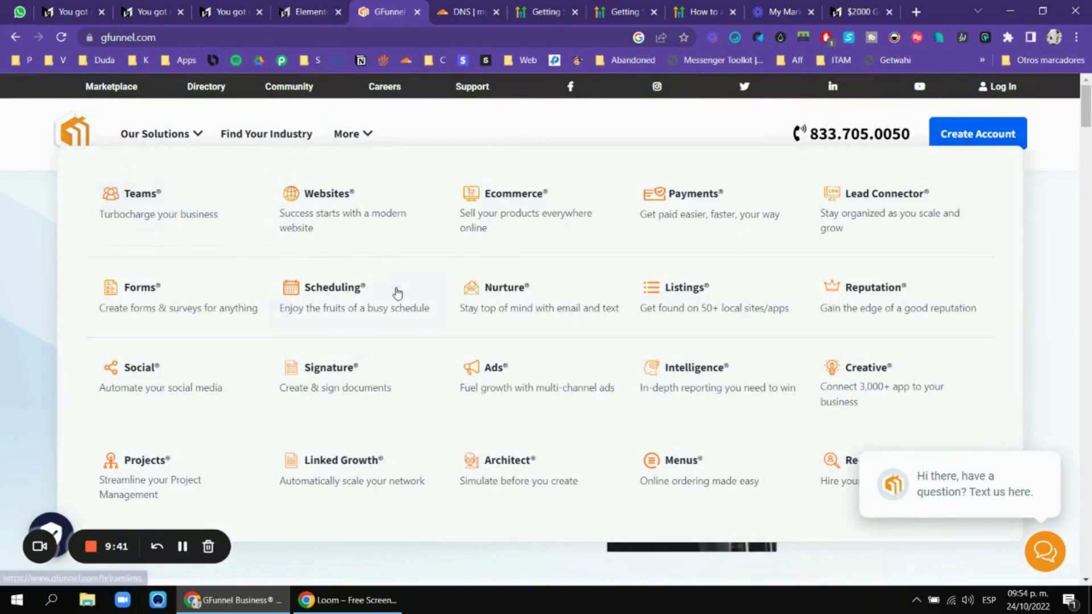
mouse_move(360, 146)
scroll(774, 231, "down", 12)
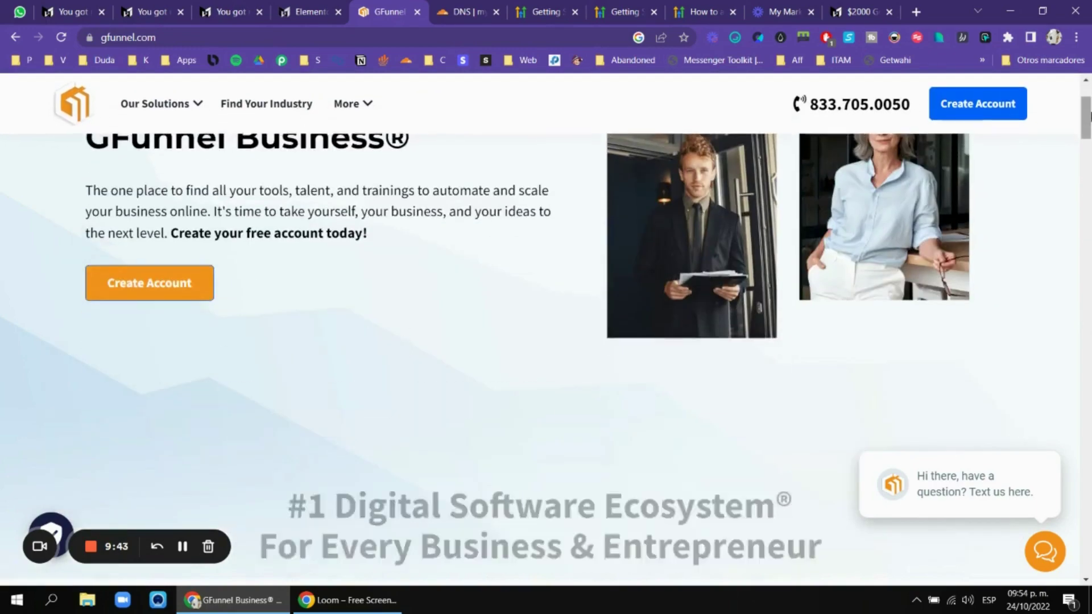
scroll(1056, 178, "down", 20)
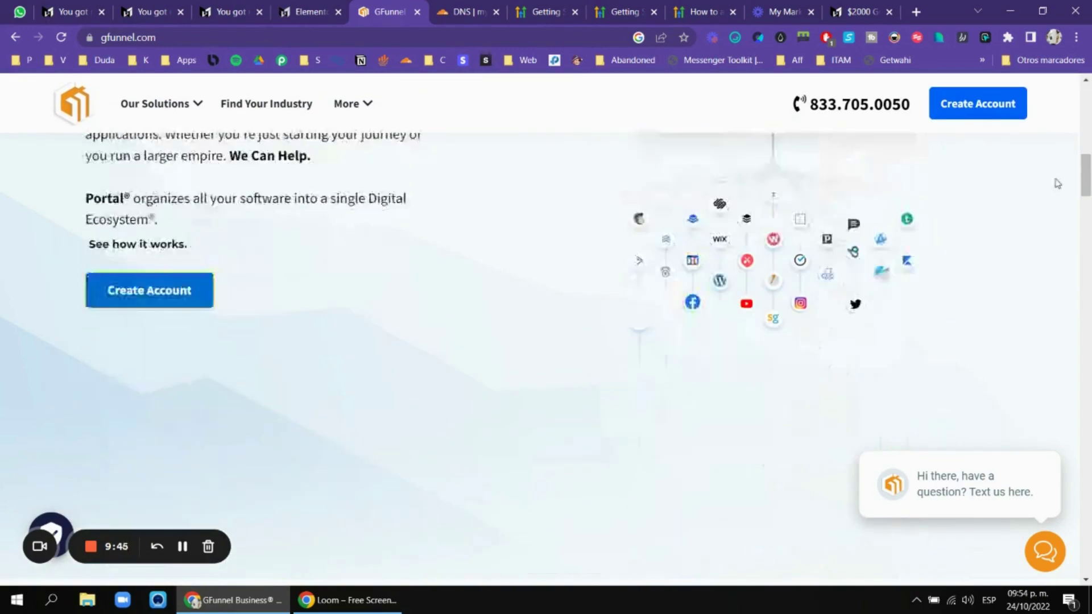
scroll(1007, 205, "up", 5)
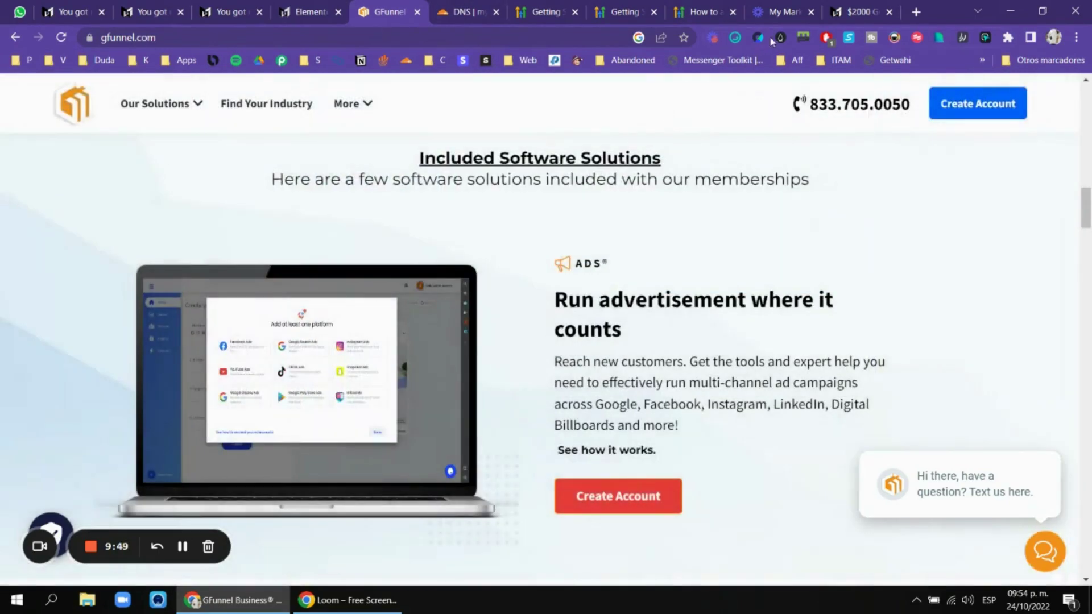
Scroll through the $2000 affiliate bonus list.
left_click(859, 12)
scroll(736, 299, "down", 2)
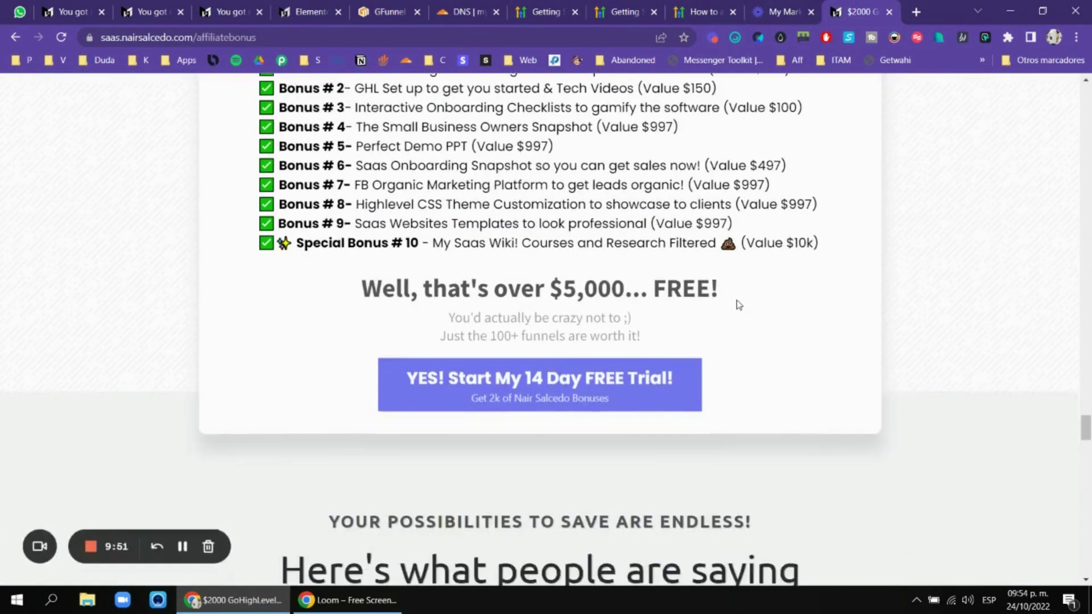
scroll(739, 301, "up", 7)
scroll(742, 305, "down", 1)
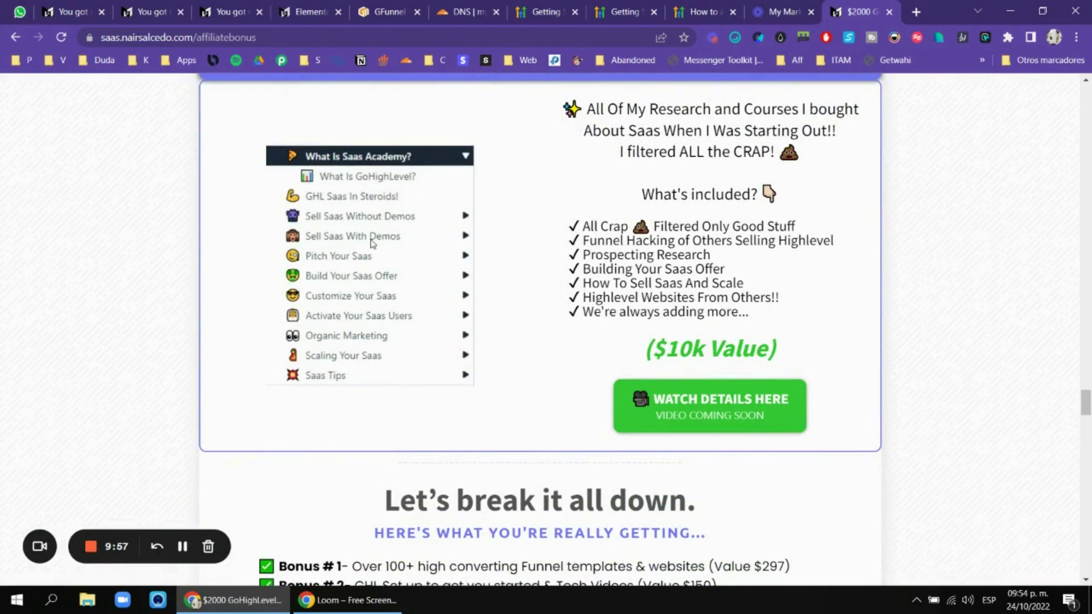
Open the SaaS academy's Worth Copying page, listing Clickfunnels, GETINCA and Escala LATINO.
key("alt+Tab")
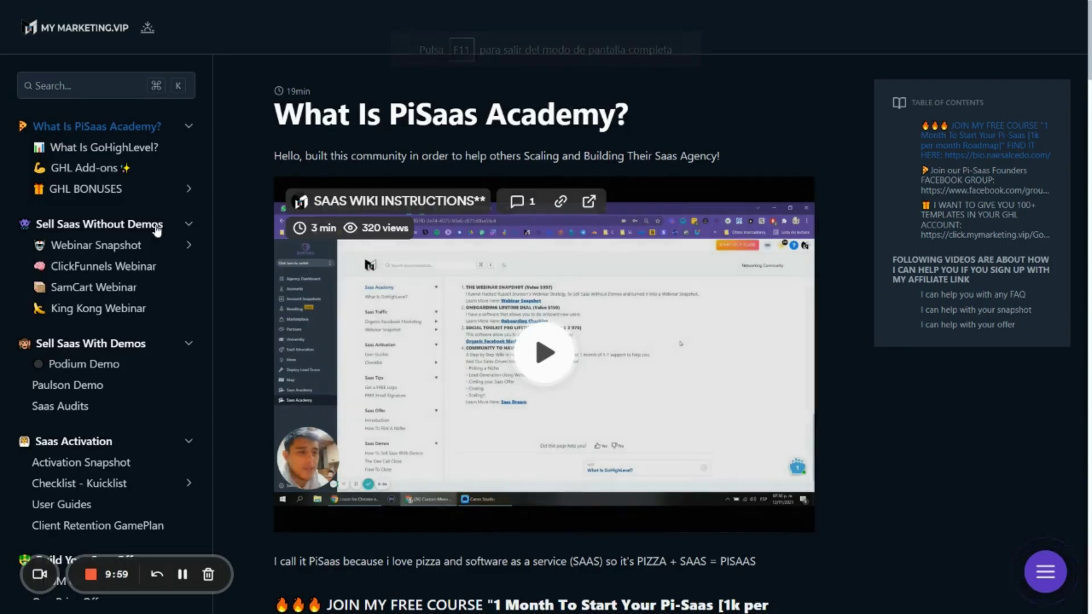
scroll(133, 180, "down", 4)
scroll(134, 179, "down", 4)
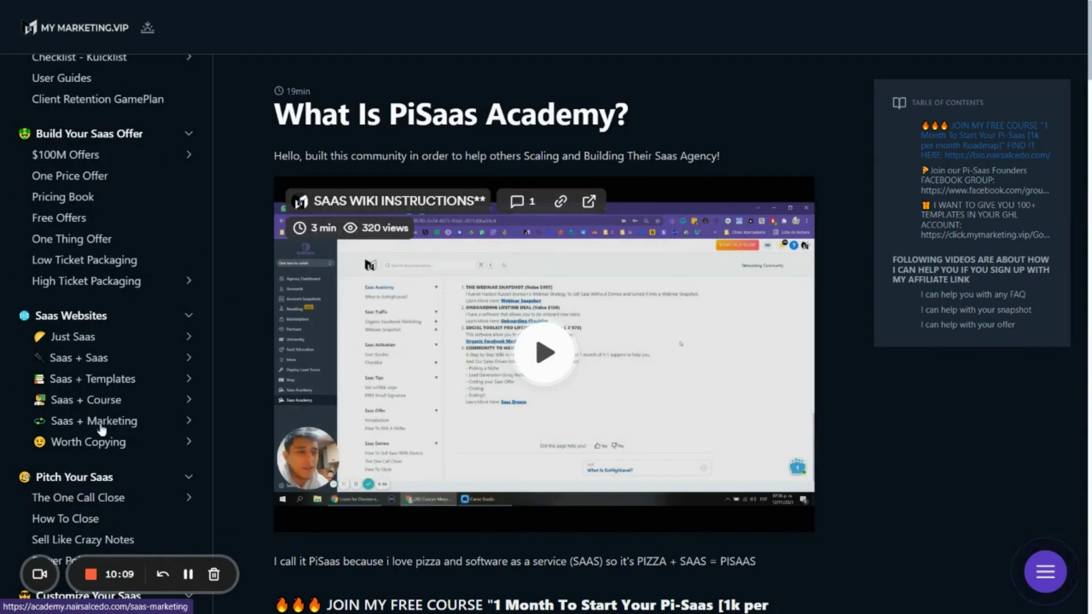
left_click(136, 449)
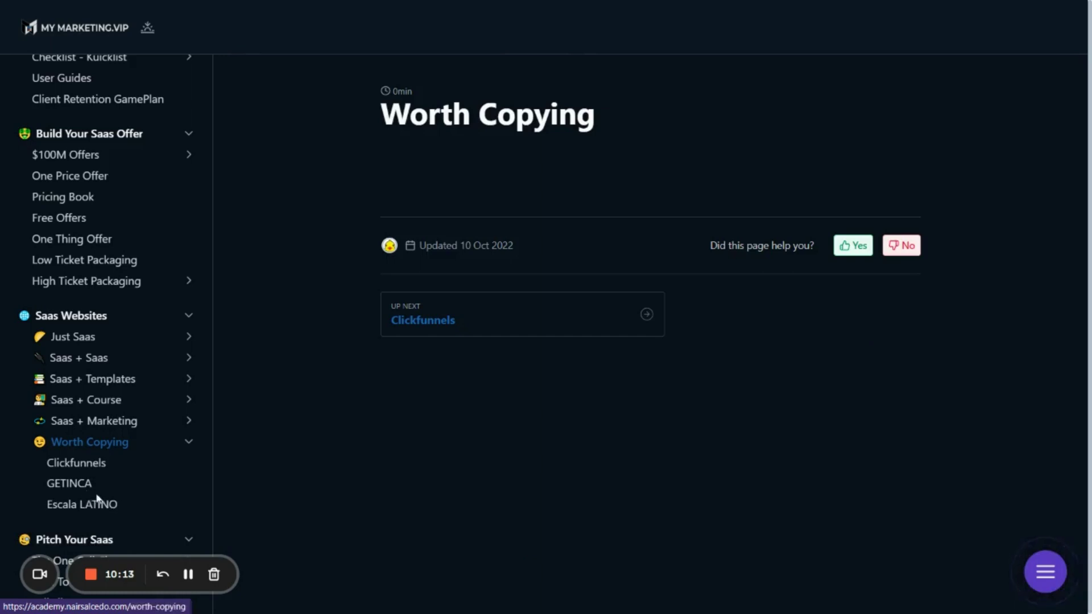
scroll(96, 499, "down", 6)
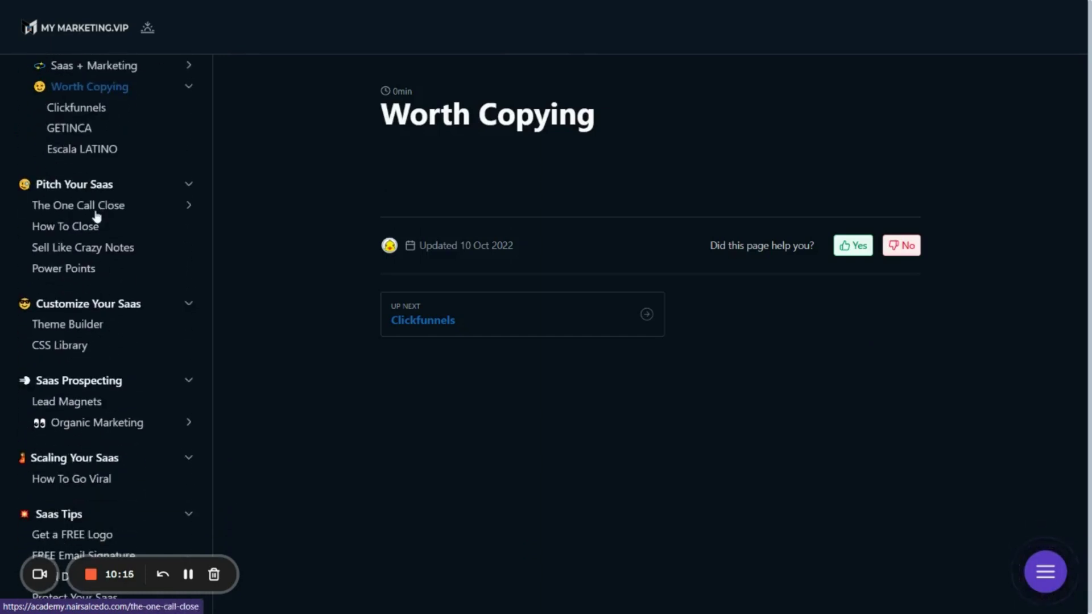
scroll(146, 239, "down", 1)
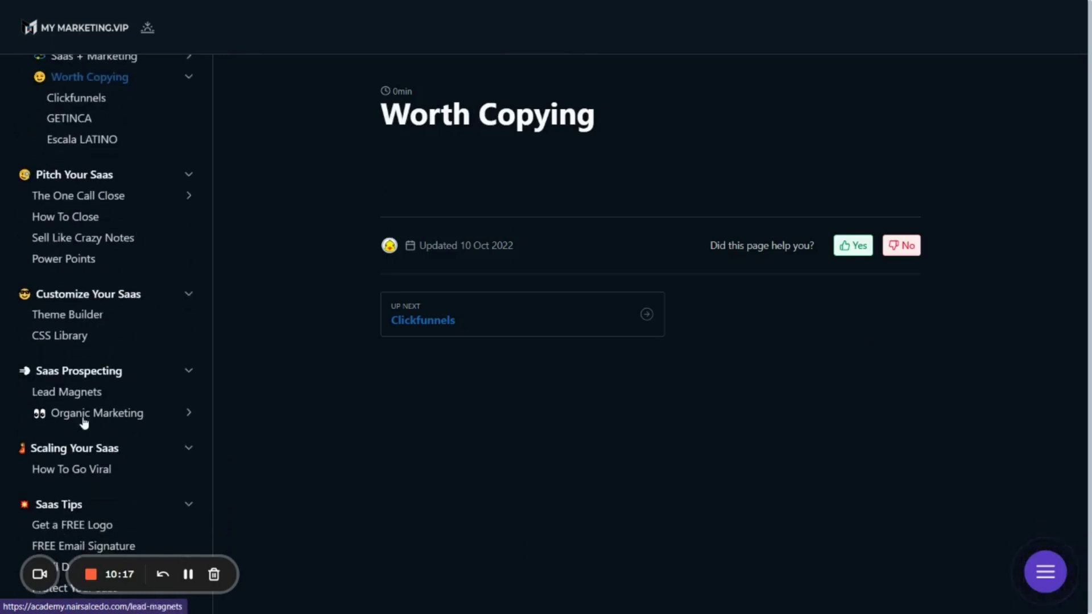